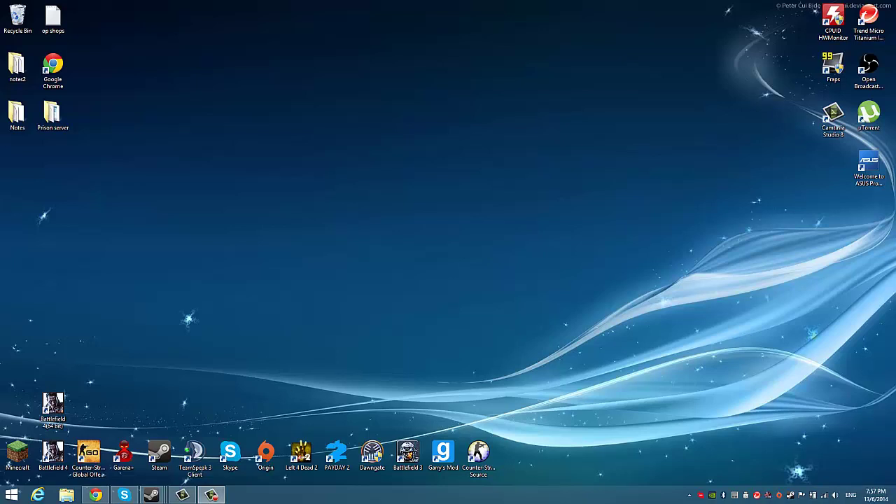
Look inside the Prison server folder, close it, and return to the desktop
double_click(56, 125)
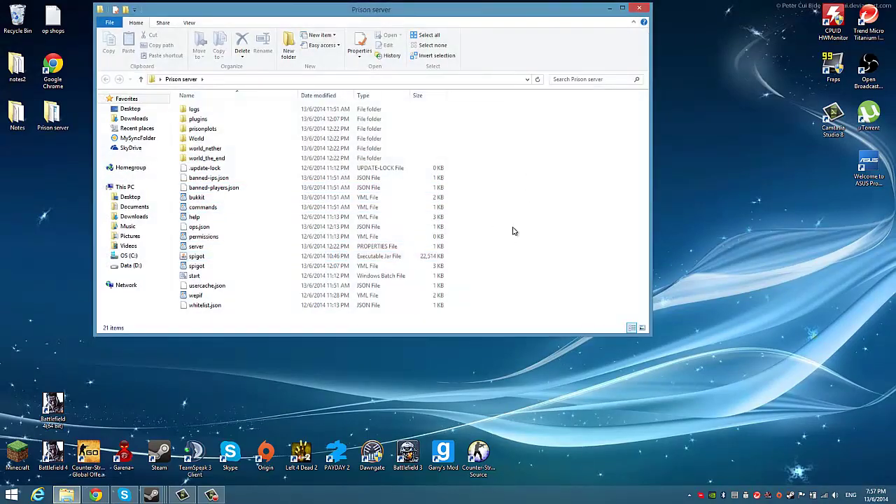
left_click_drag(517, 174, 604, 125)
left_click(638, 8)
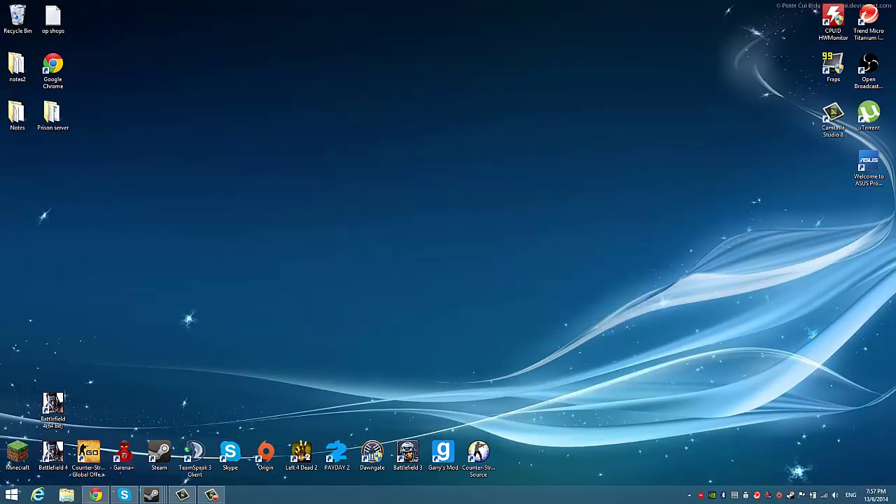
left_click(96, 494)
key("super+d")
Create a new desktop folder named Bukkit
right_click(308, 121)
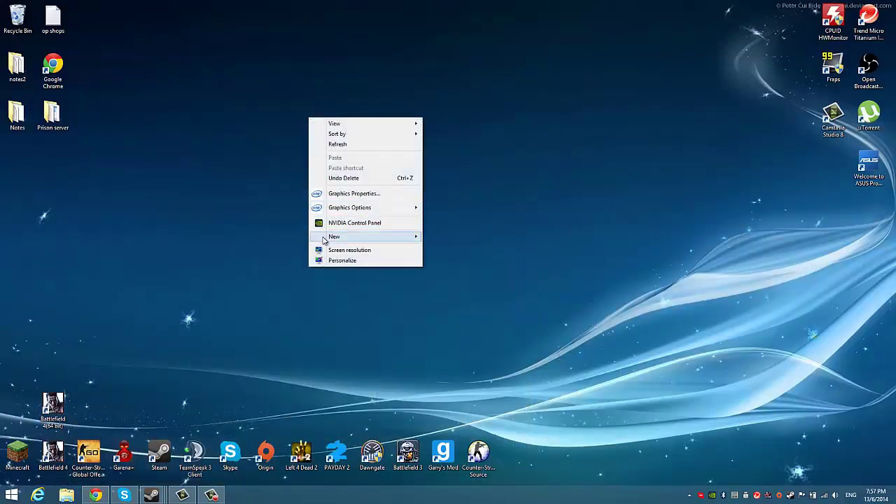
mouse_move(324, 238)
left_click(435, 238)
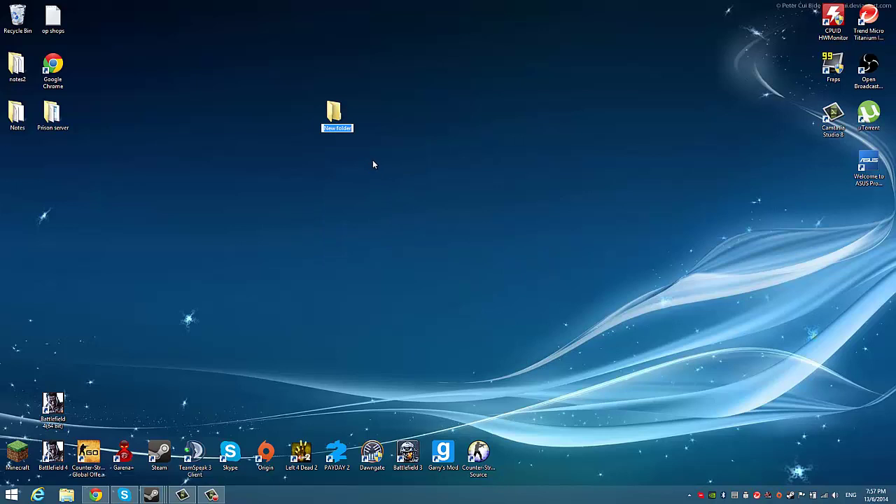
type("Bukkit")
key("Return")
Create a Spigot folder and place it next to Bukkit
right_click(573, 94)
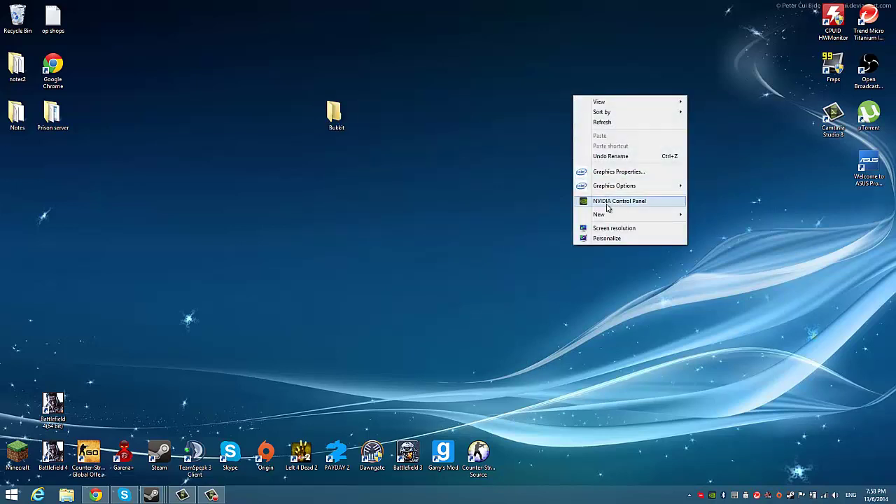
mouse_move(636, 218)
left_click(703, 221)
type("Spigot")
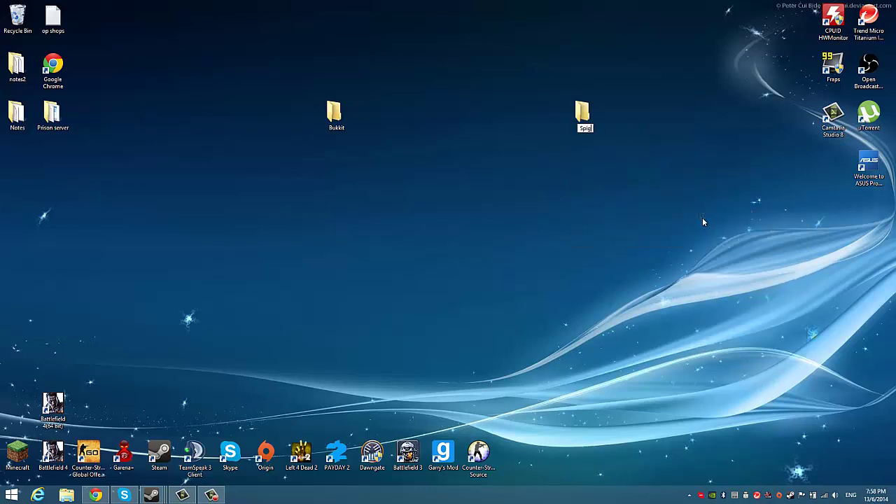
key("Return")
left_click(633, 124)
left_click_drag(587, 102, 377, 105)
left_click_drag(316, 110, 434, 258)
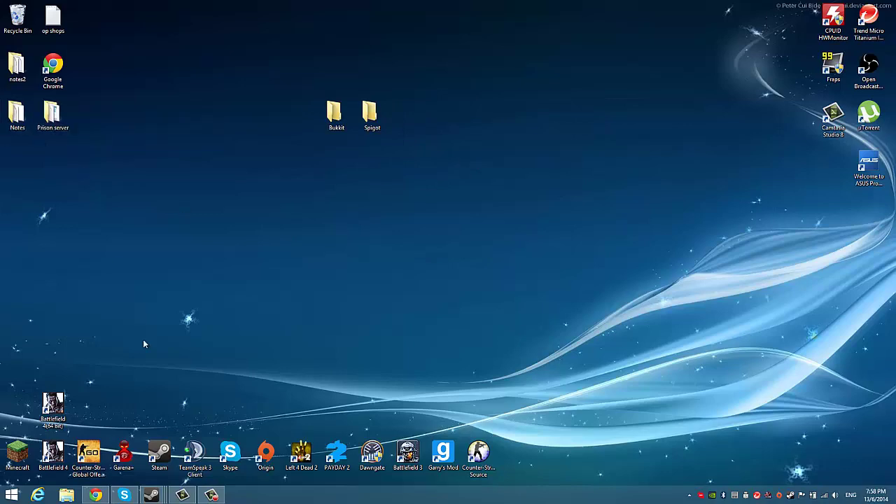
Search Google for 'bukkit' and open the Bukkit Forums result at bukkit.org
left_click(96, 495)
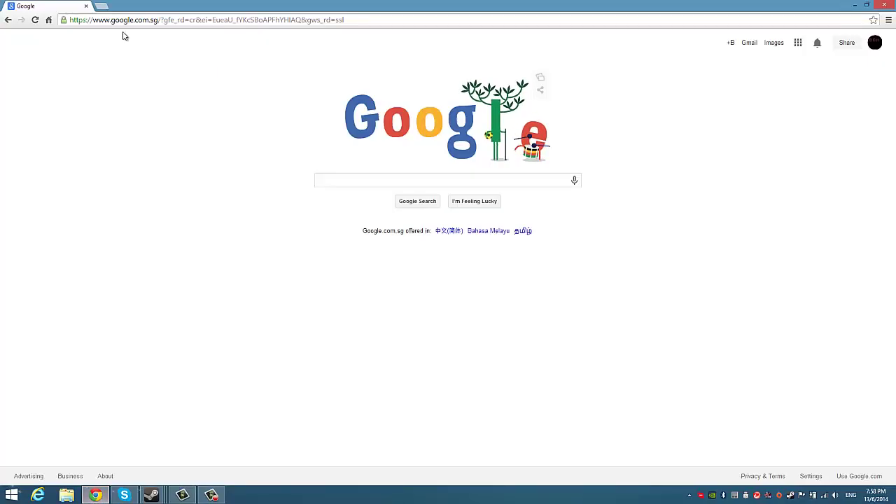
left_click(377, 182)
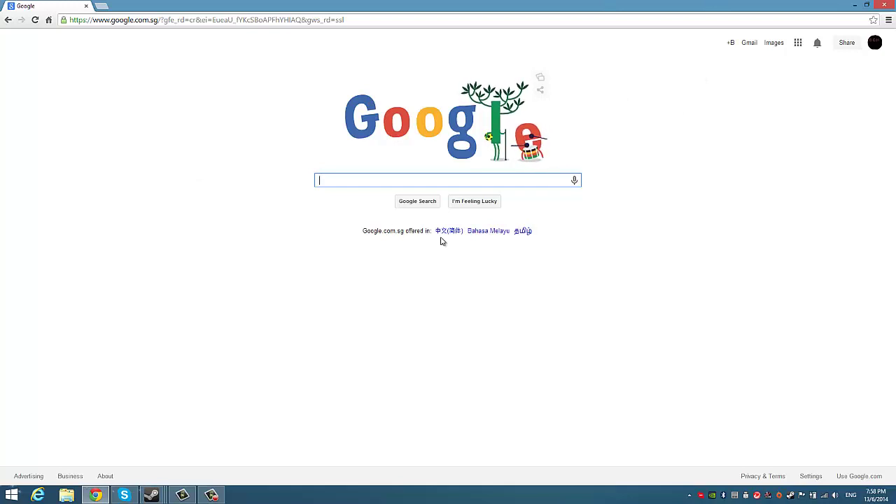
type("bukkit")
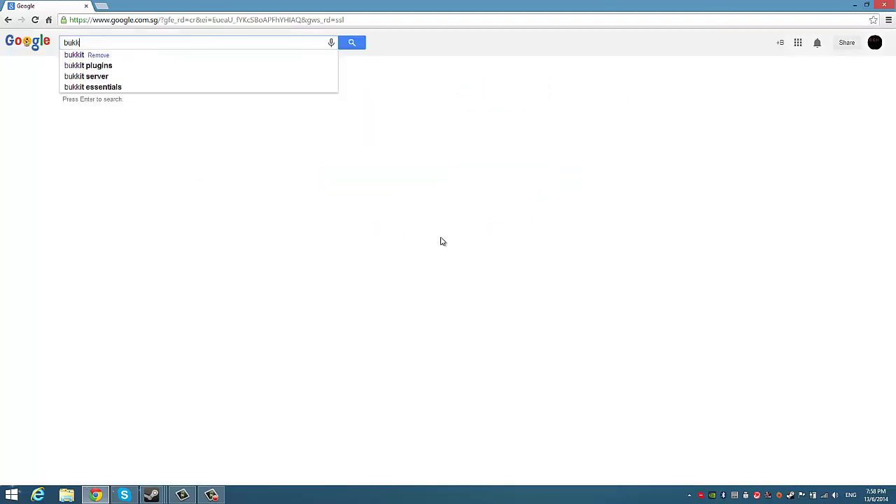
key("Return")
left_click(103, 118)
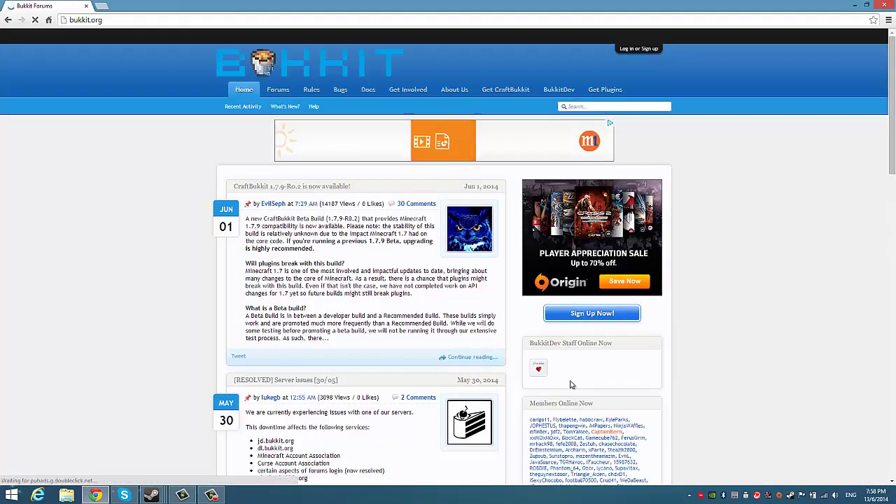
left_click(507, 94)
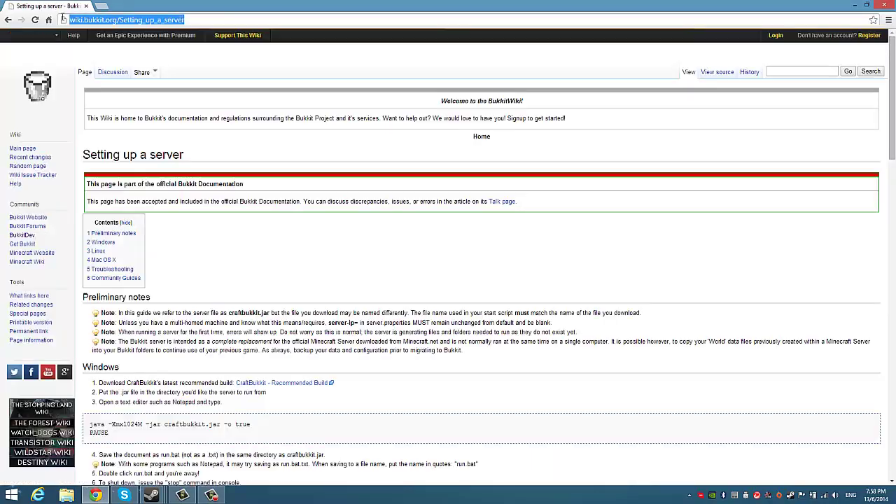
scroll(296, 221, "down", 3)
scroll(283, 218, "down", 1)
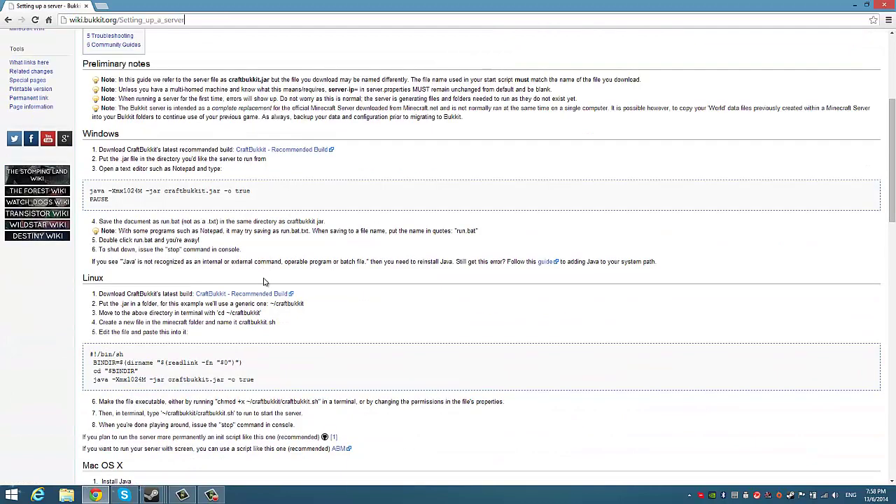
scroll(266, 288, "up", 1)
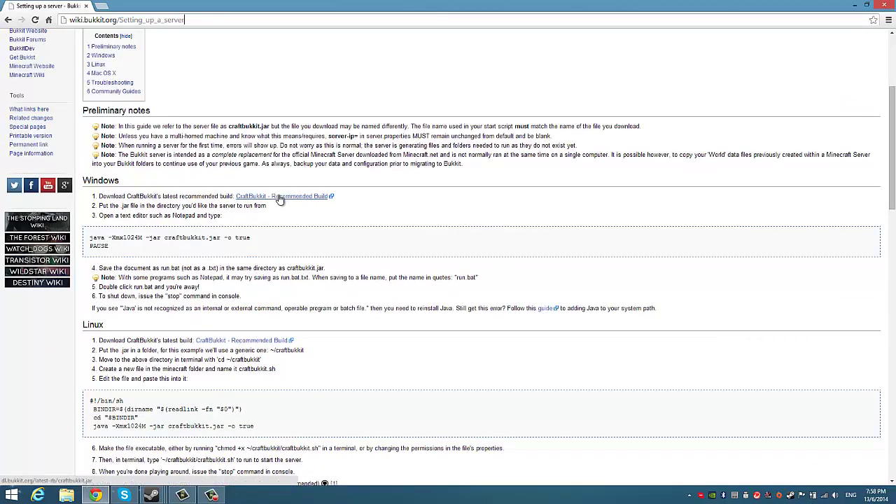
right_click(280, 196)
left_click(298, 202)
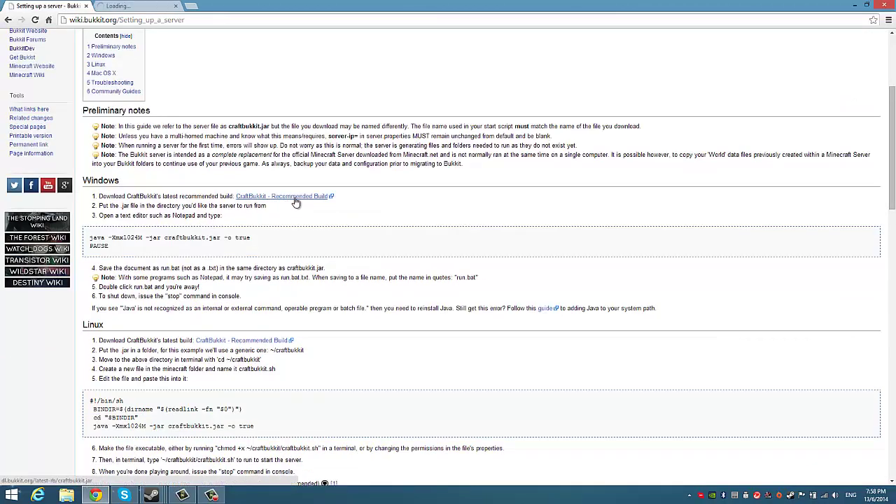
left_click(138, 5)
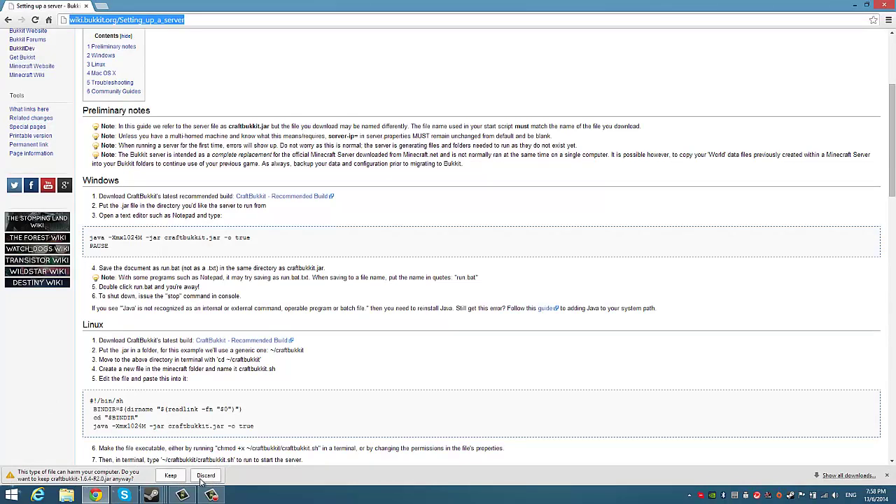
left_click(206, 475)
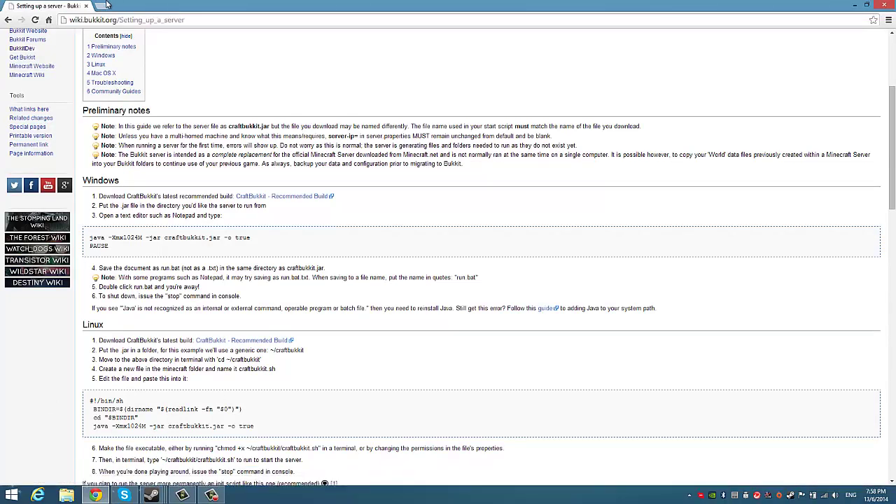
left_click(7, 19)
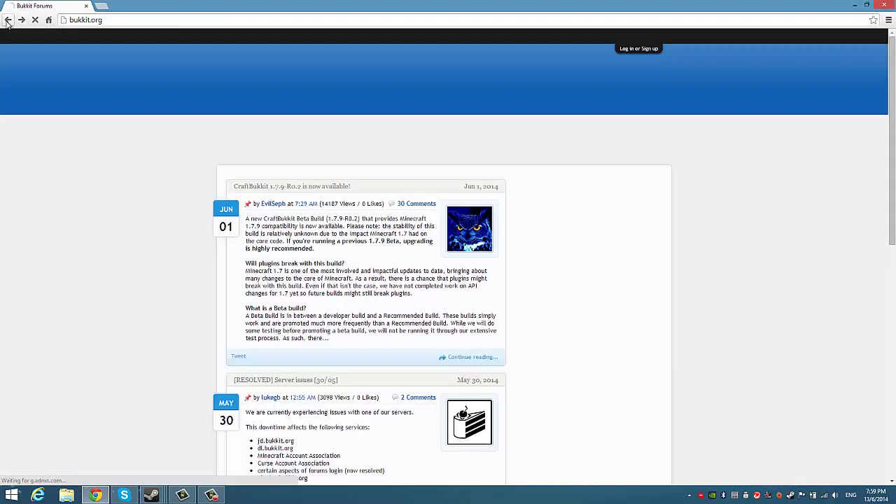
left_click(7, 19)
left_click(21, 19)
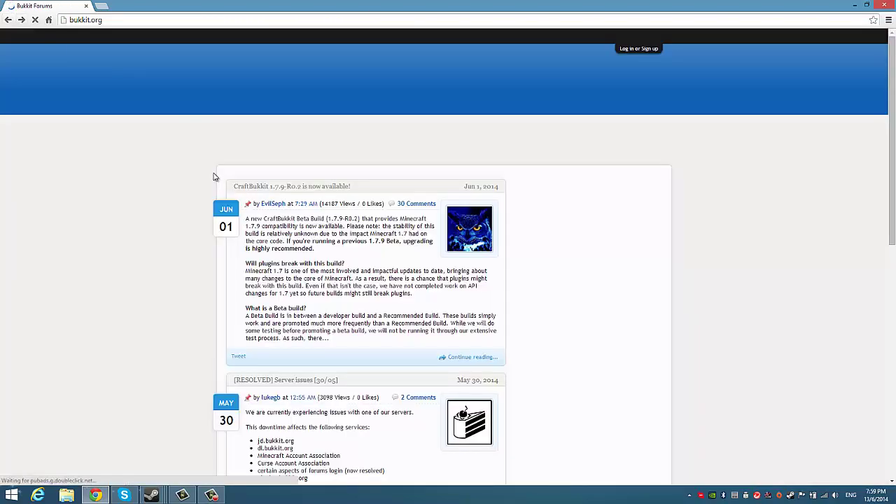
right_click(249, 190)
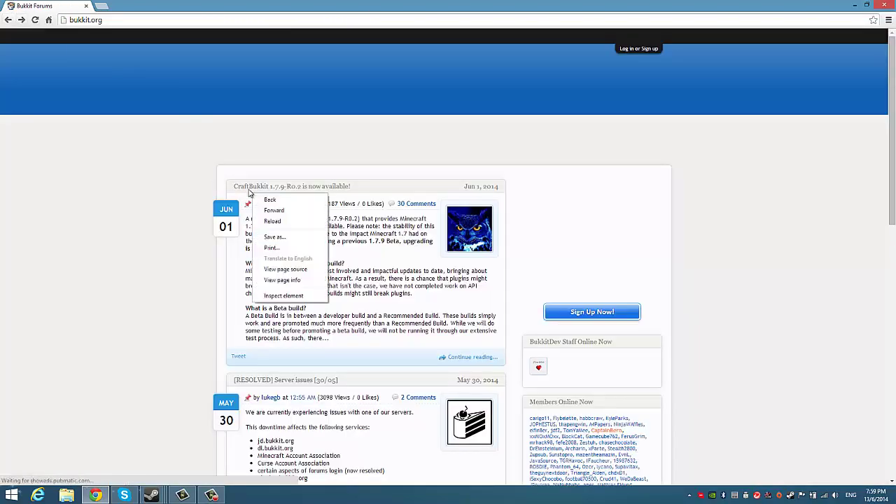
key("Escape")
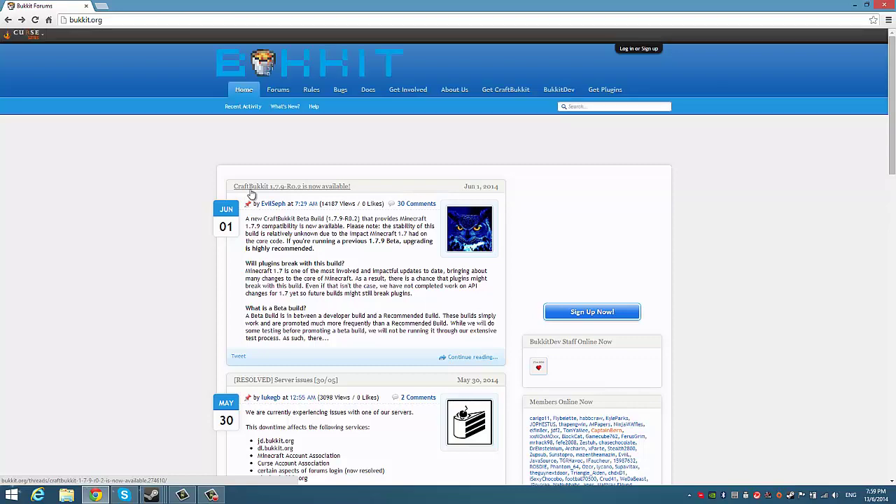
Download craftbukkit-1.7.9-R0.2.jar from its forum thread, keep it, and place it on the desktop
left_click(249, 191)
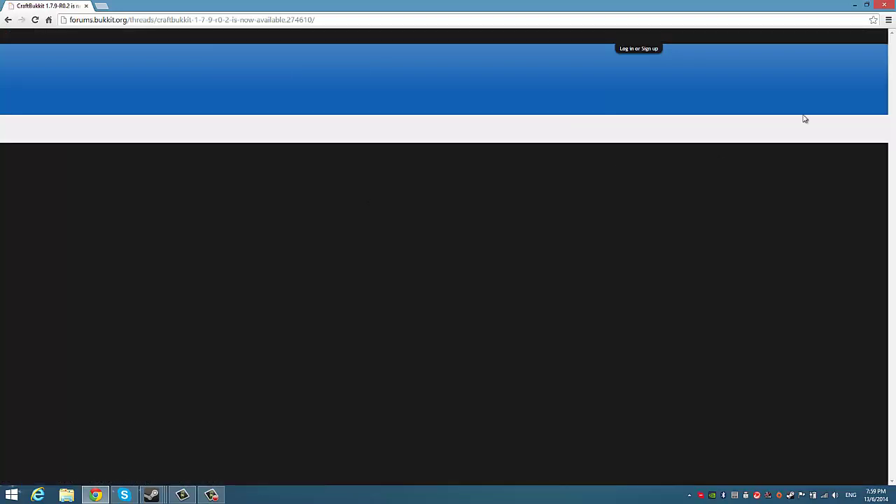
scroll(338, 281, "down", 5)
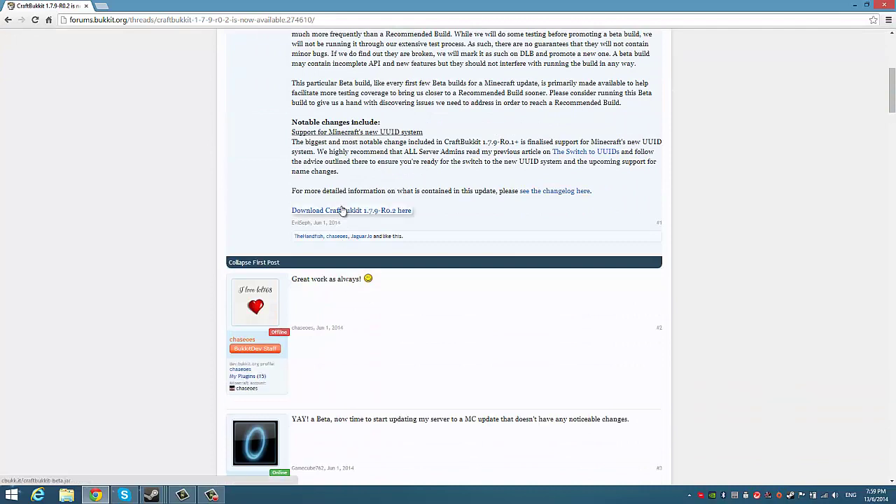
left_click(342, 210)
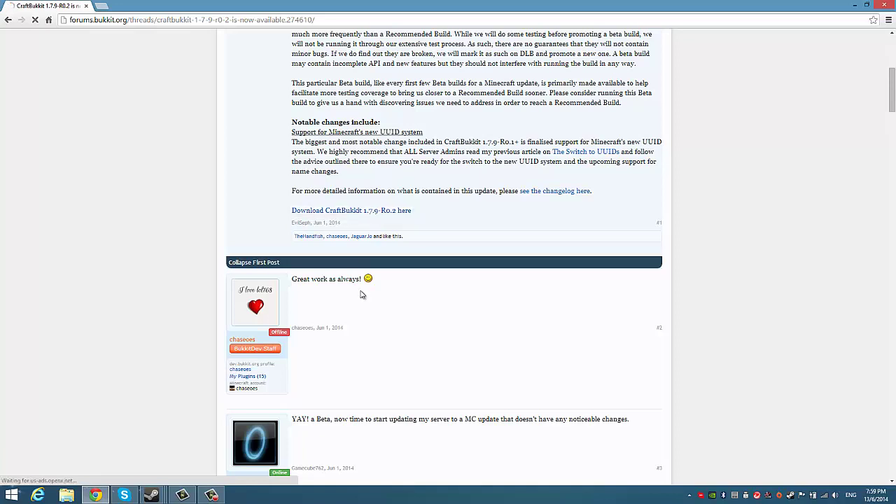
left_click(337, 212)
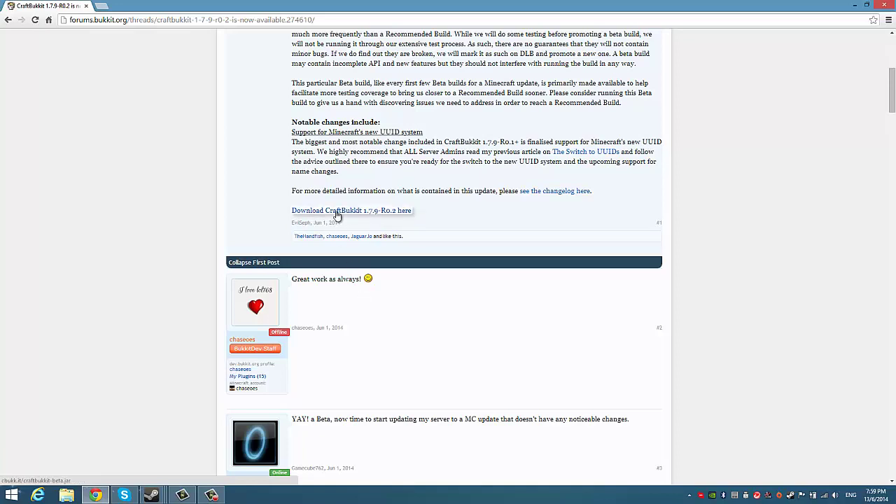
left_click(337, 213)
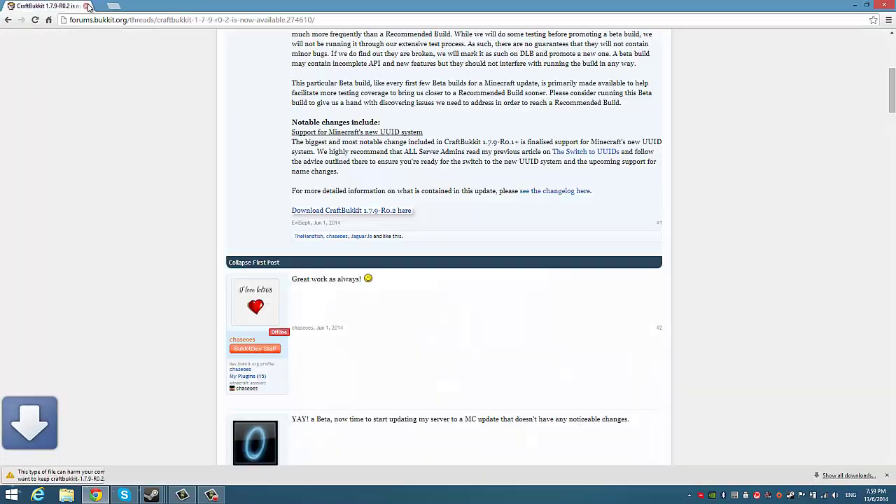
left_click(170, 476)
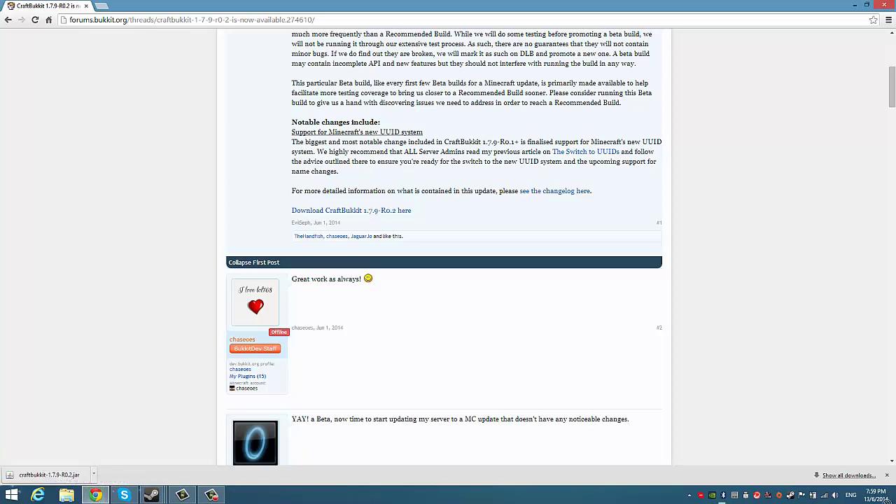
left_click_drag(893, 500, 401, 192)
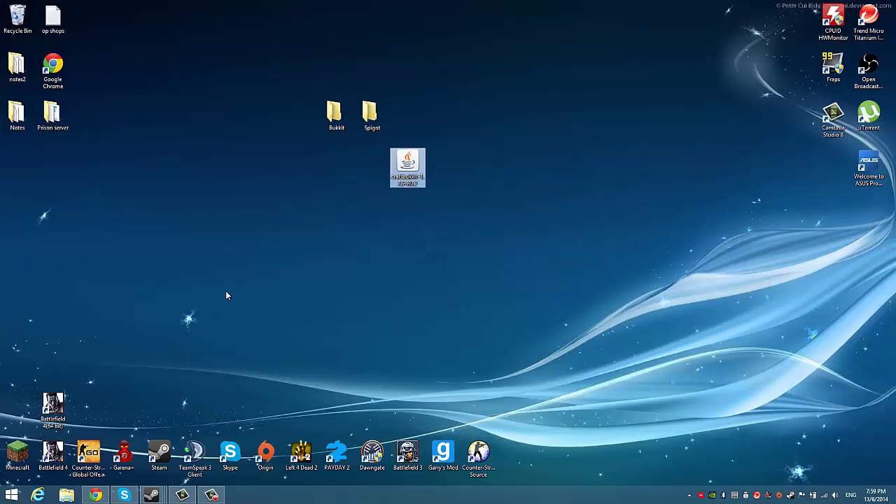
Return to the Google results for bukkit and open the 'Setting up a server' wiki page
left_click(95, 495)
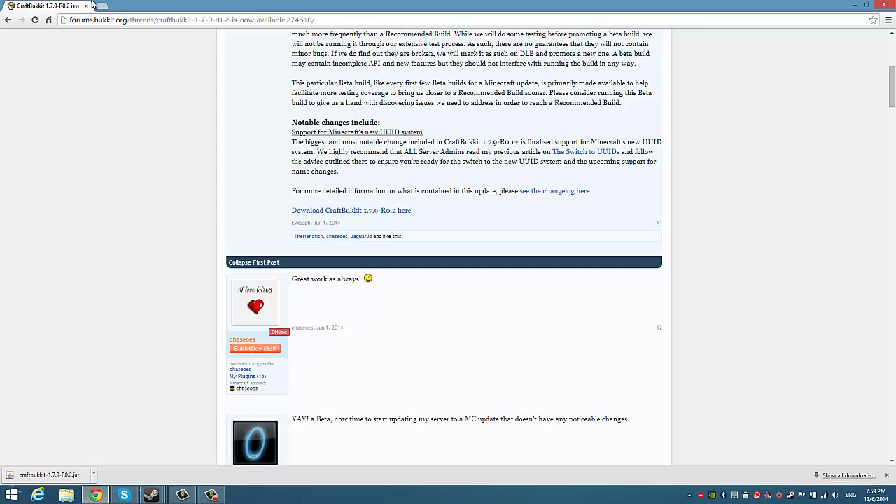
left_click(8, 20)
left_click(7, 20)
left_click(21, 20)
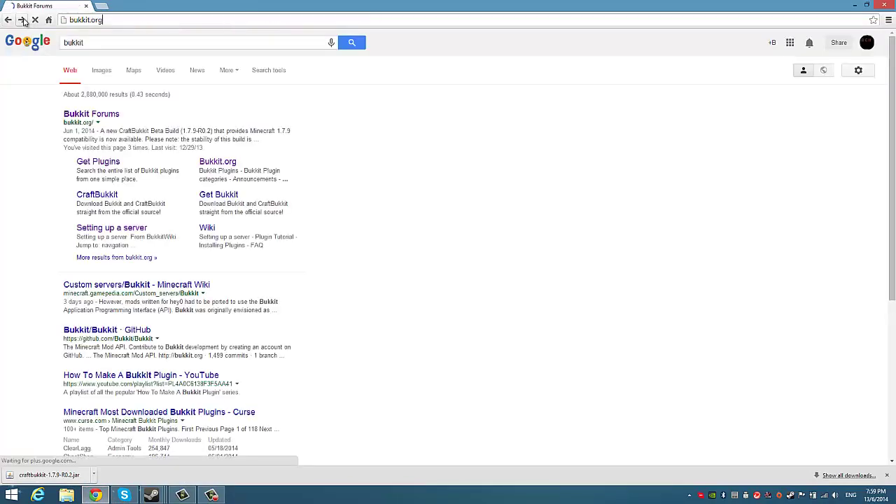
left_click(22, 20)
left_click(7, 20)
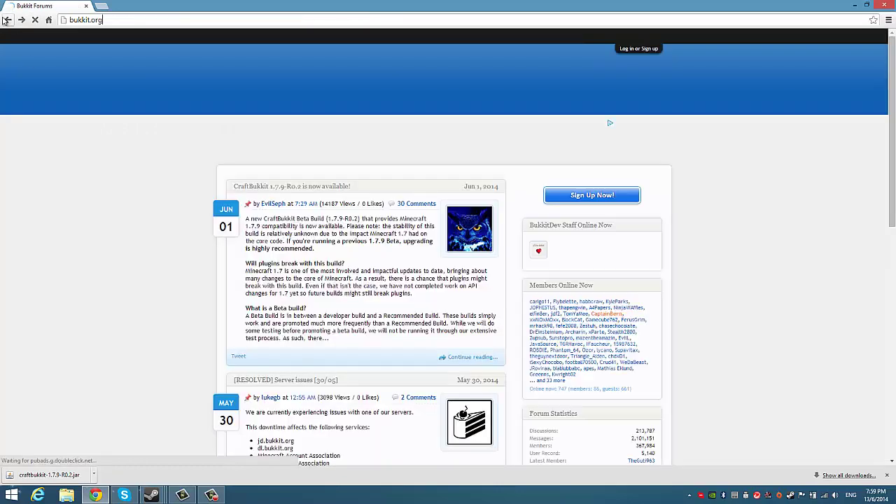
left_click(7, 19)
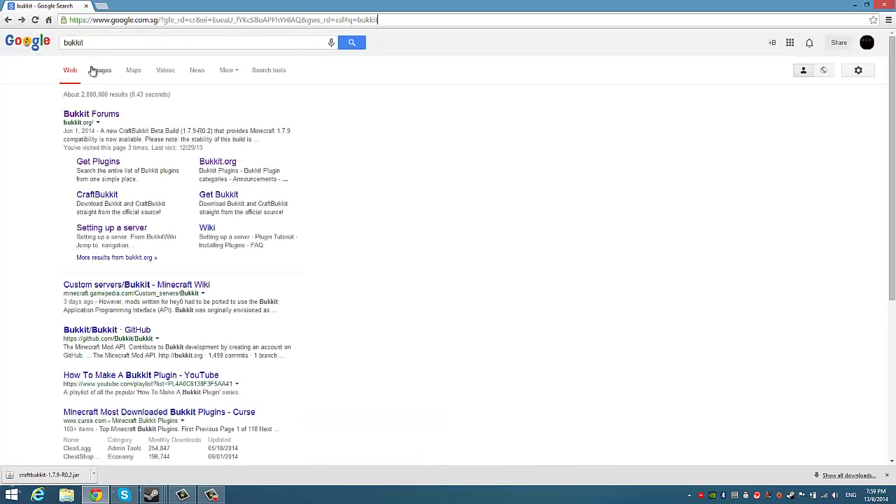
left_click(111, 228)
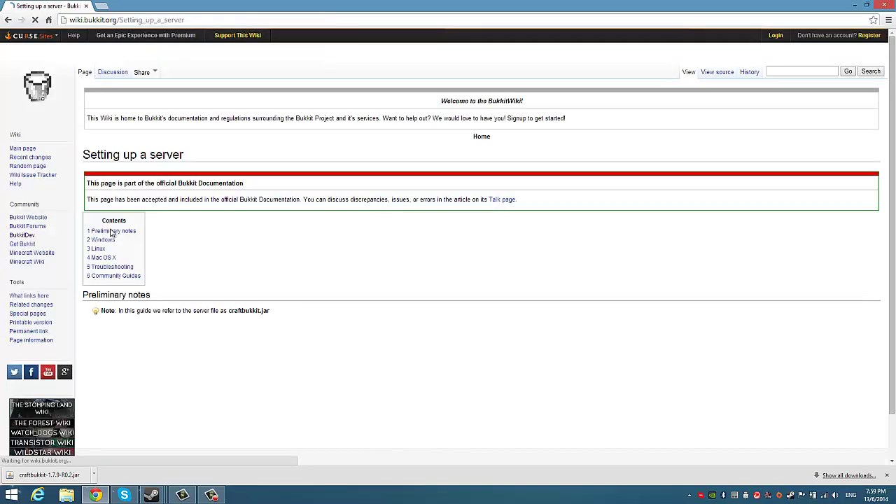
Copy the two java/PAUSE start-script lines, close Chrome, and drop the jar onto Bukkit
scroll(200, 242, "down", 1)
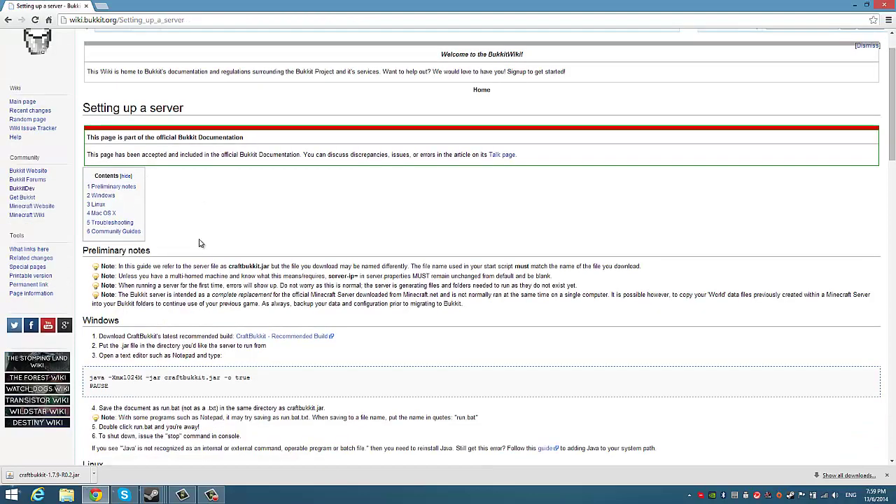
scroll(182, 272, "down", 2)
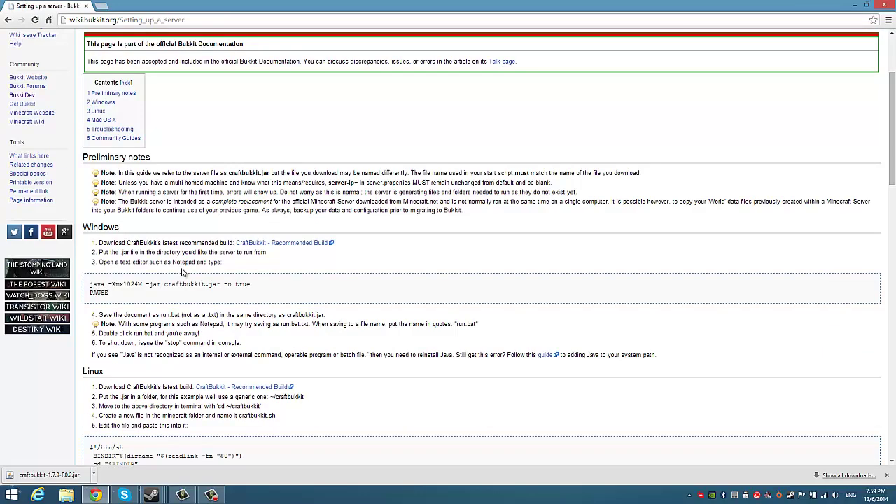
left_click_drag(194, 253, 282, 265)
left_click(271, 270)
left_click_drag(116, 294, 87, 276)
key("ctrl+c")
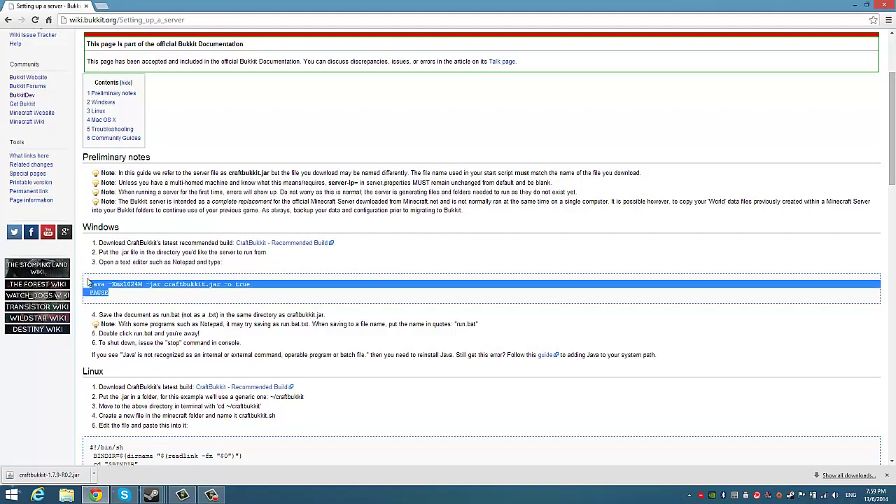
right_click(102, 289)
left_click(119, 292)
left_click(889, 4)
left_click_drag(424, 160, 313, 166)
Move the jar into the Bukkit folder and rename it to craftbukkit, dropping the version suffix
double_click(334, 110)
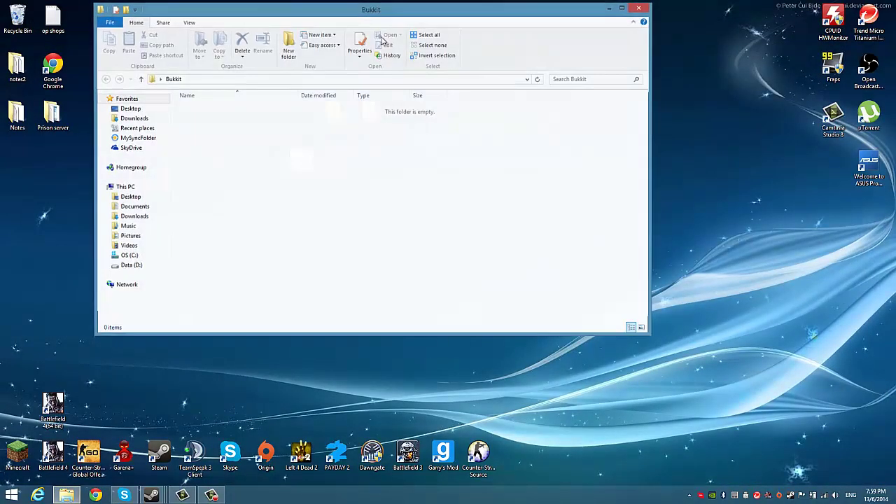
left_click_drag(488, 24, 698, 50)
left_click_drag(301, 164, 434, 219)
double_click(443, 149)
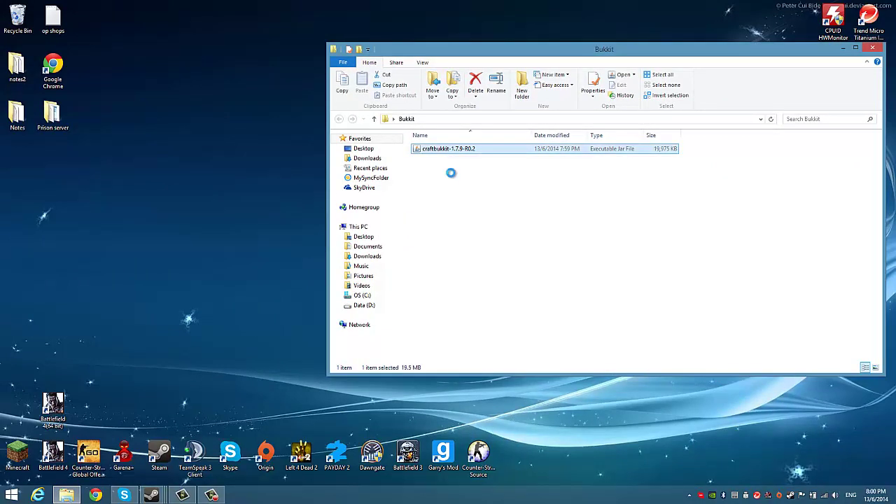
right_click(446, 146)
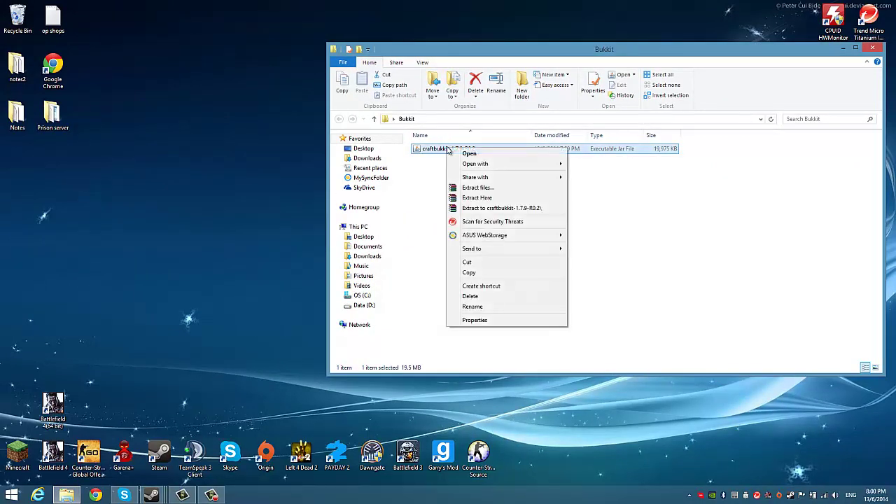
left_click(471, 310)
left_click_drag(483, 148, 462, 149)
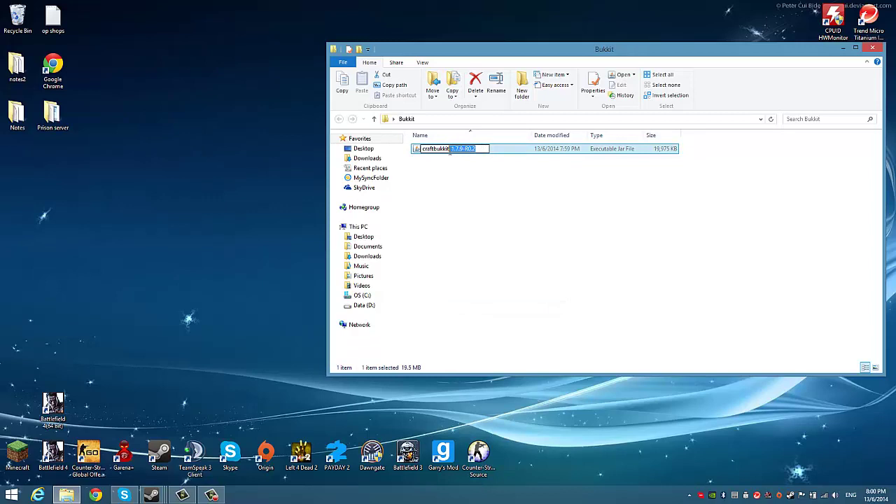
key("BackSpace")
key("Return")
Add a new empty text document to the Bukkit folder
left_click(448, 184)
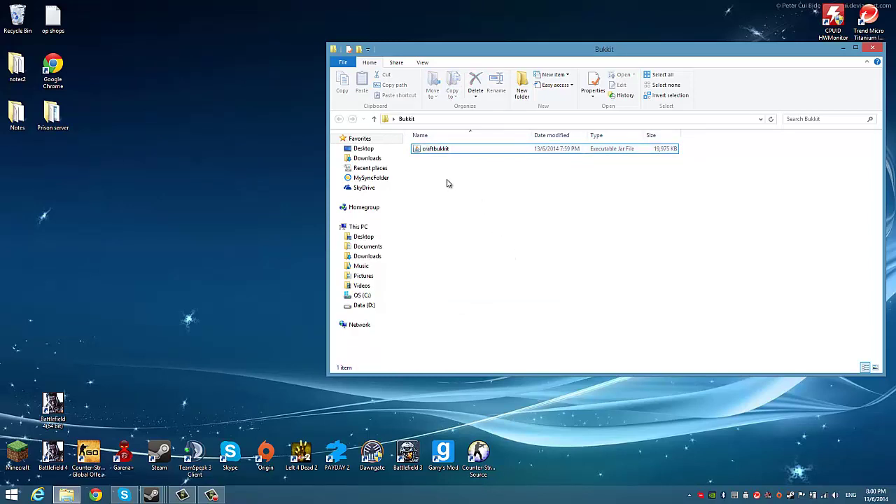
right_click(445, 189)
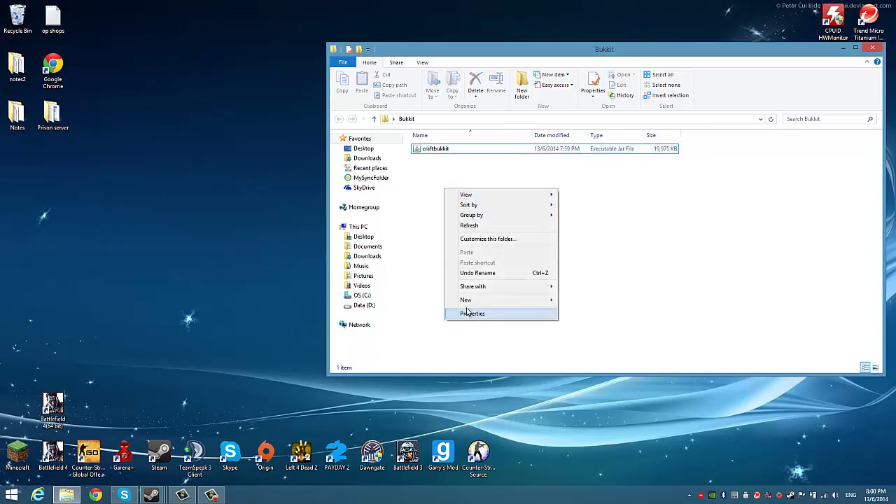
mouse_move(470, 302)
left_click(590, 416)
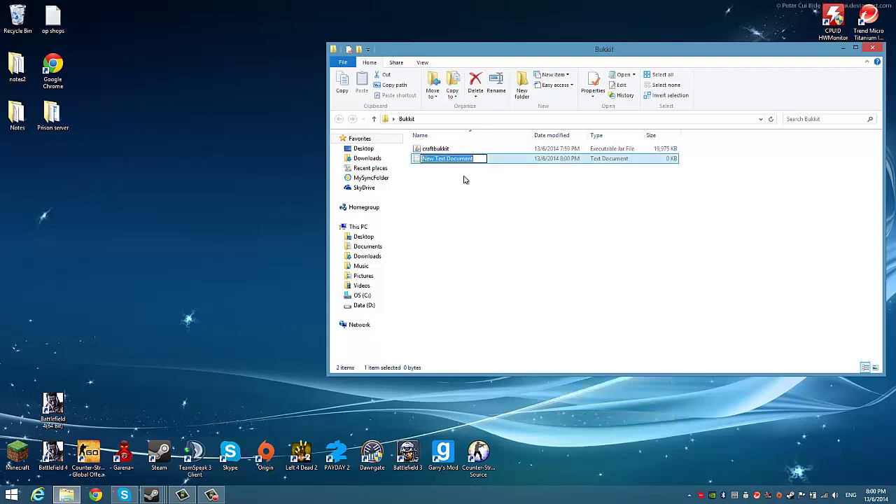
Open the new text document, paste the two start-script lines, and save it
key("Return")
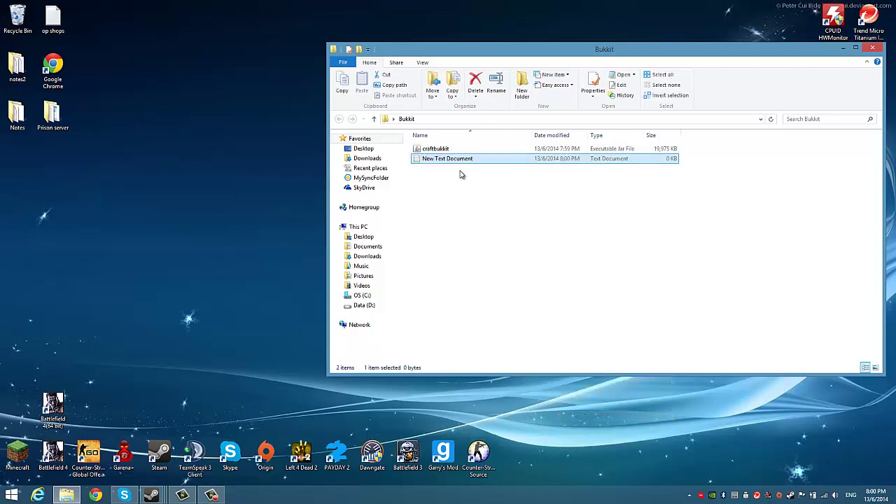
double_click(451, 159)
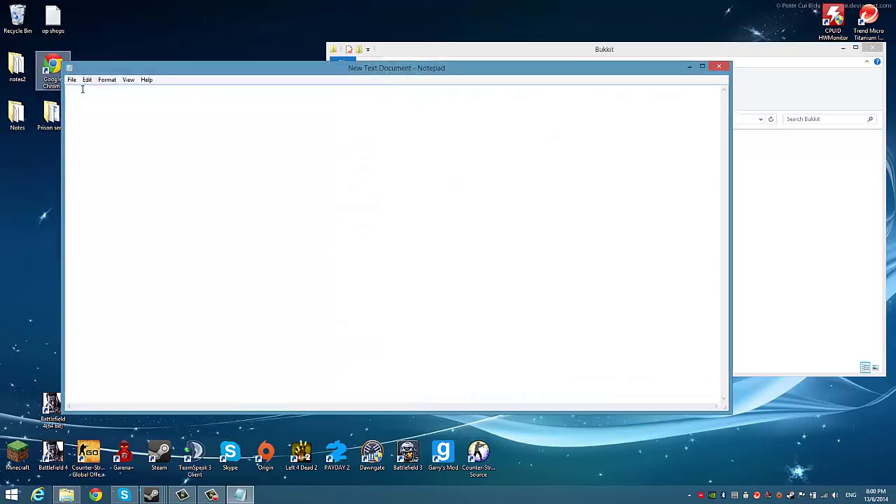
key("ctrl+v")
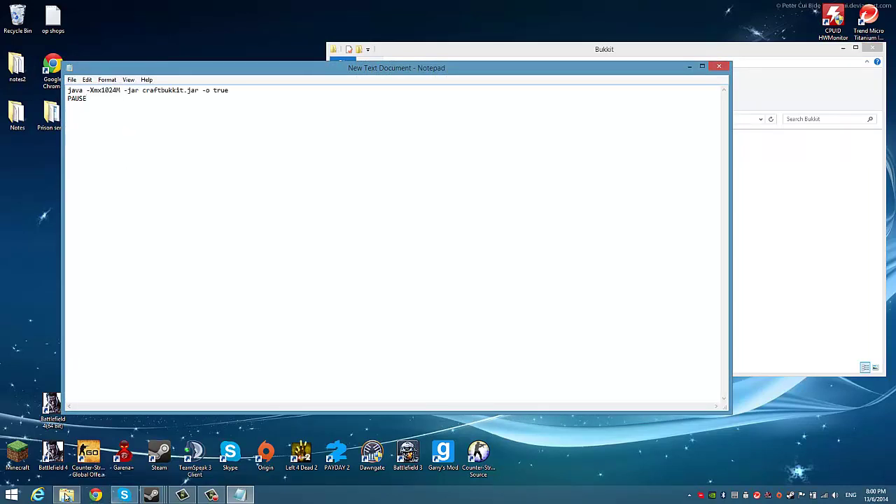
left_click(74, 81)
left_click(86, 110)
Save the script as start.bat with the All Files type, then close Notepad
left_click(71, 80)
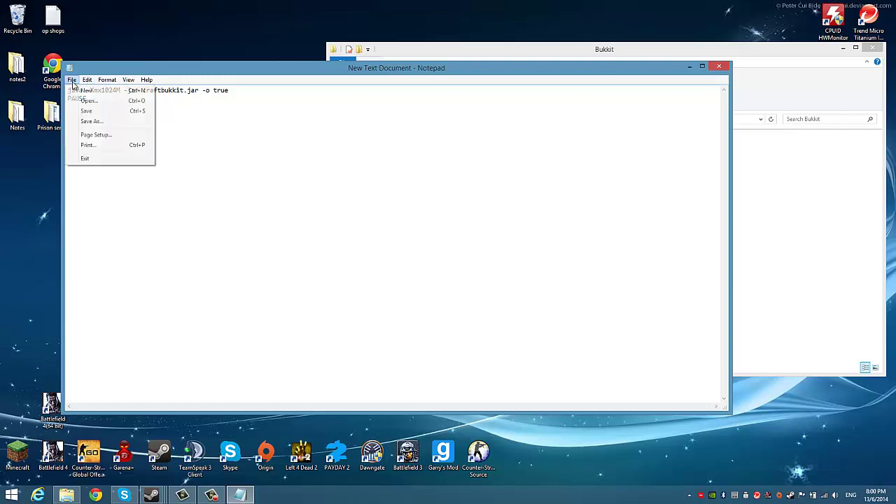
left_click(83, 122)
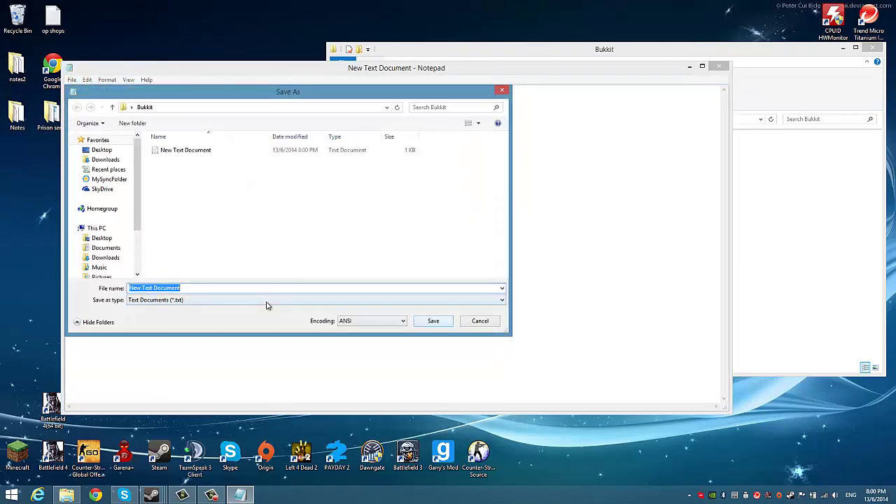
left_click(266, 301)
left_click(236, 314)
left_click(195, 287)
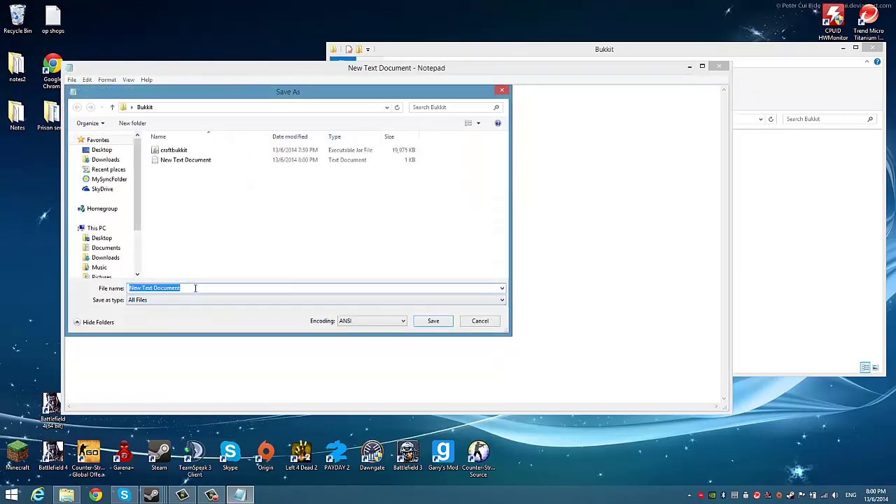
type("start.bat")
left_click(431, 321)
left_click(727, 65)
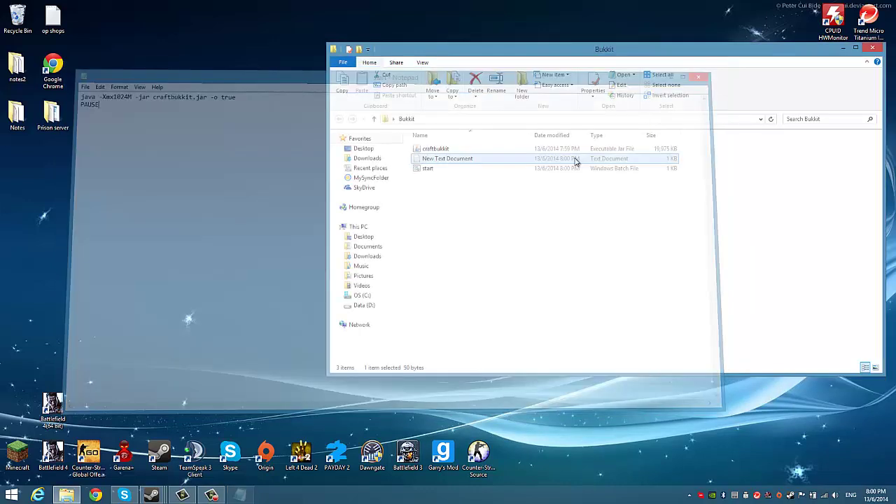
left_click(447, 200)
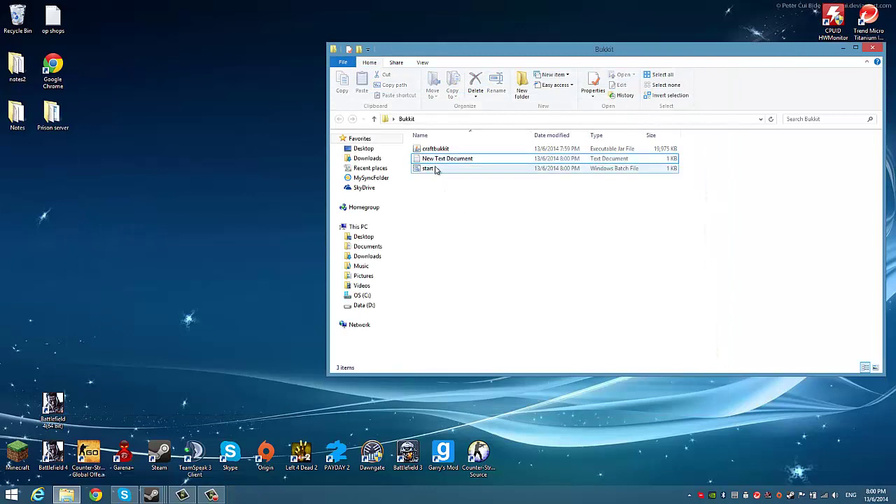
left_click(437, 161)
Launch the server with start.bat and let it generate its world and config files
double_click(428, 170)
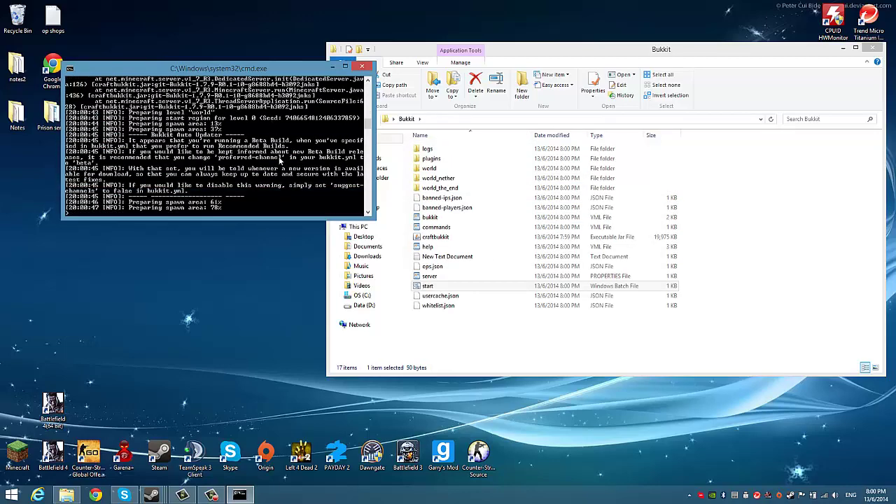
scroll(292, 126, "up", 3)
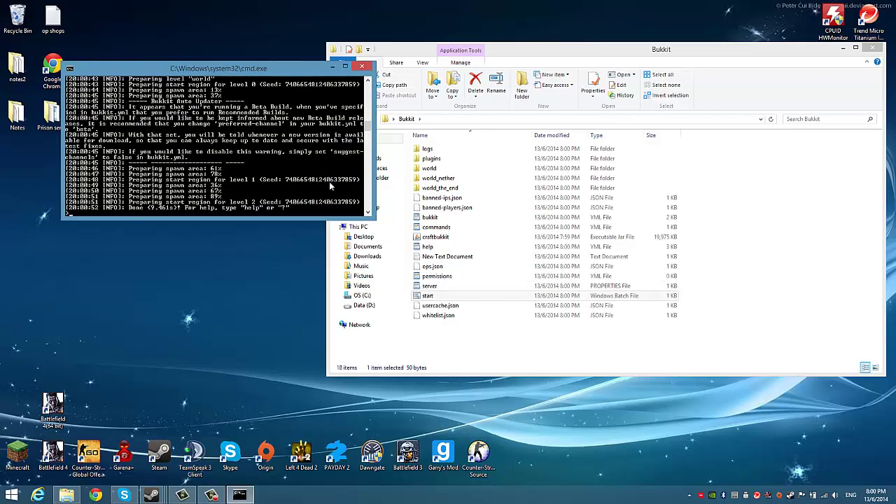
left_click_drag(282, 70, 239, 71)
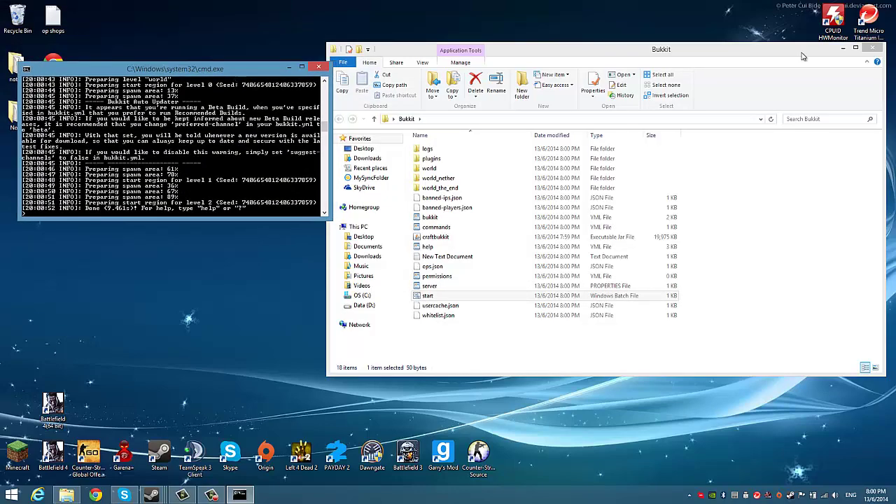
left_click(844, 48)
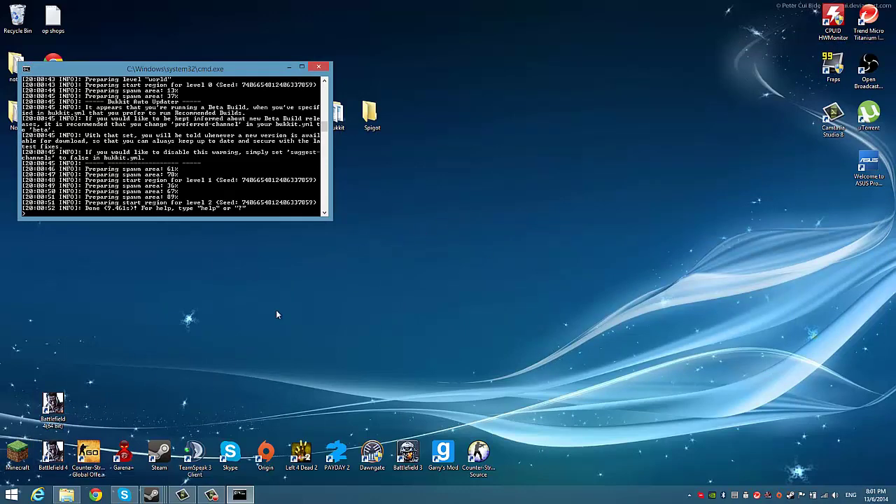
left_click(66, 495)
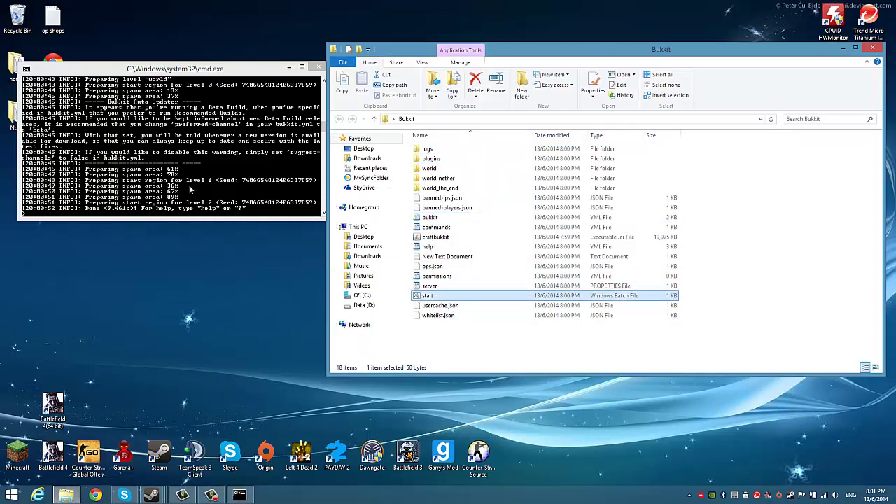
Stop the server with the stop command and close the console
left_click(180, 138)
type("stop")
key("Return")
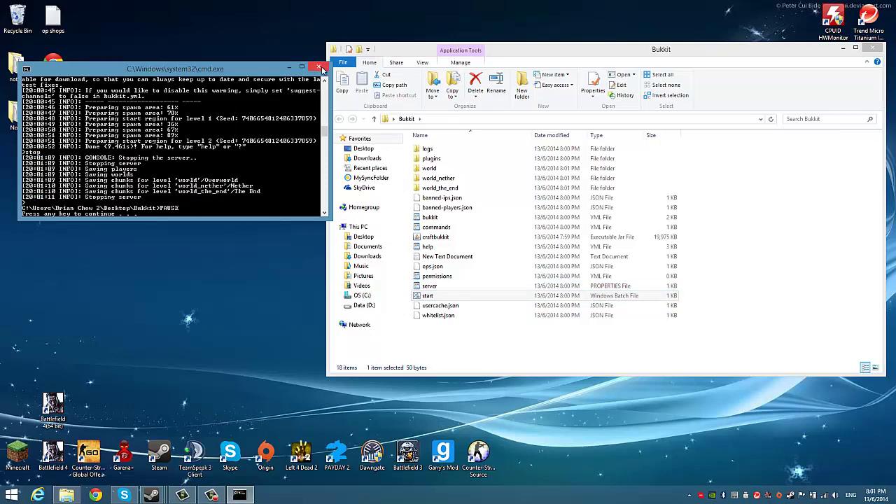
key("Return")
Open the server.properties file in WordPad
left_click(429, 286)
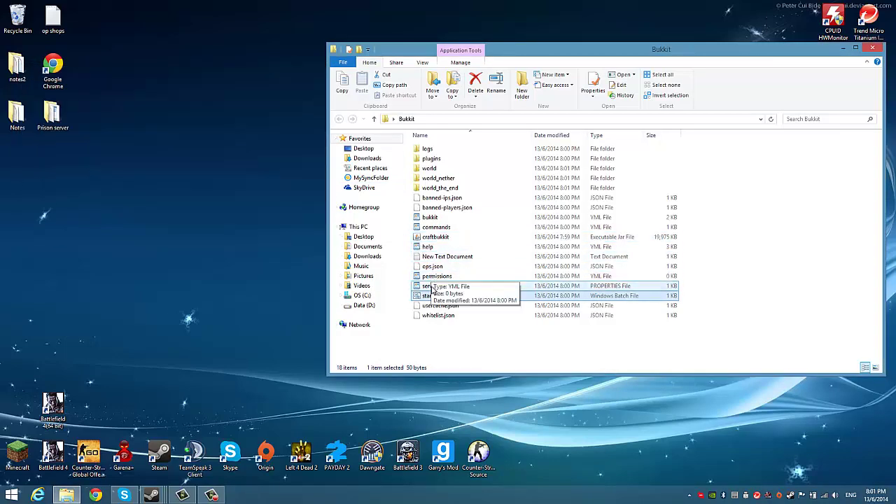
double_click(431, 286)
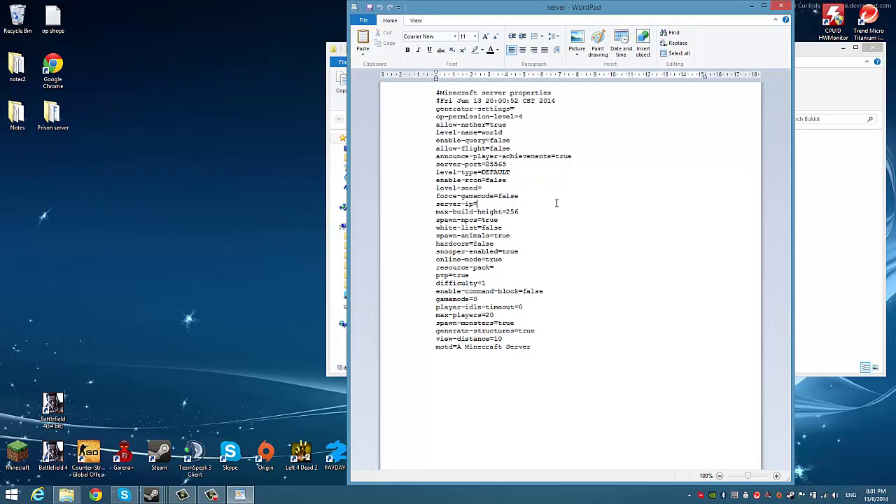
left_click(160, 306)
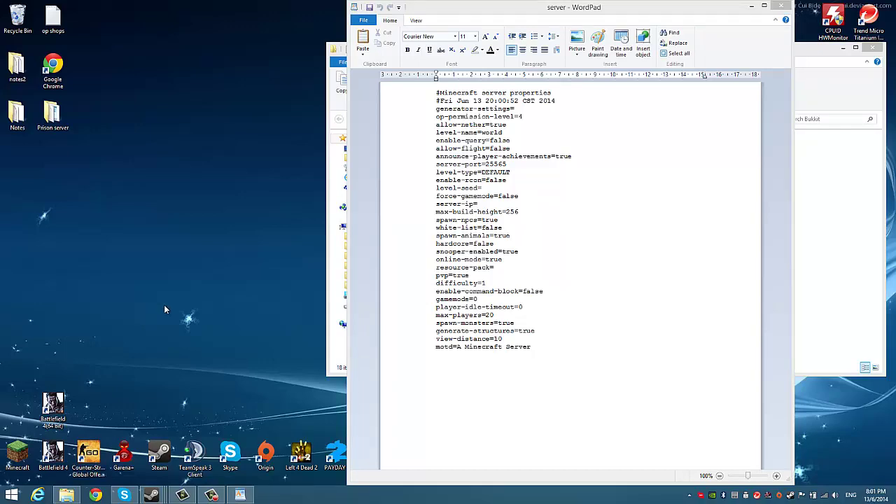
Open a command prompt through Run and run ipconfig to find the IPv4 address
key("super")
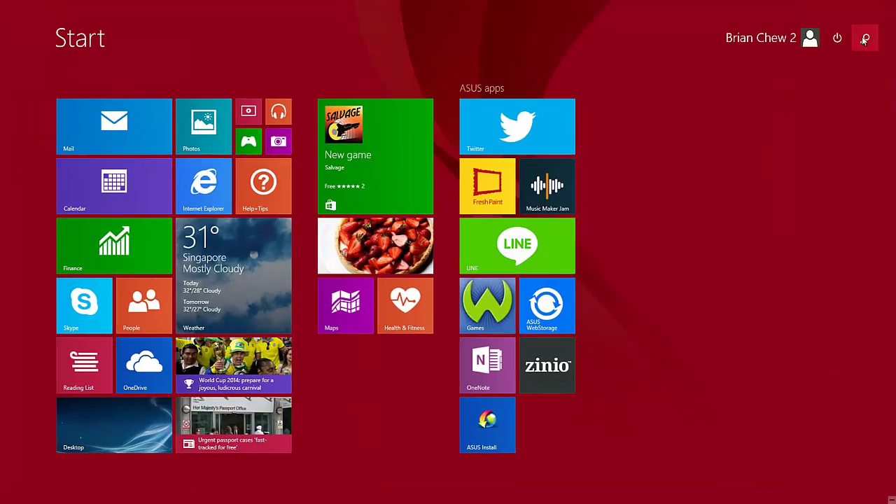
key("super+s")
type("run")
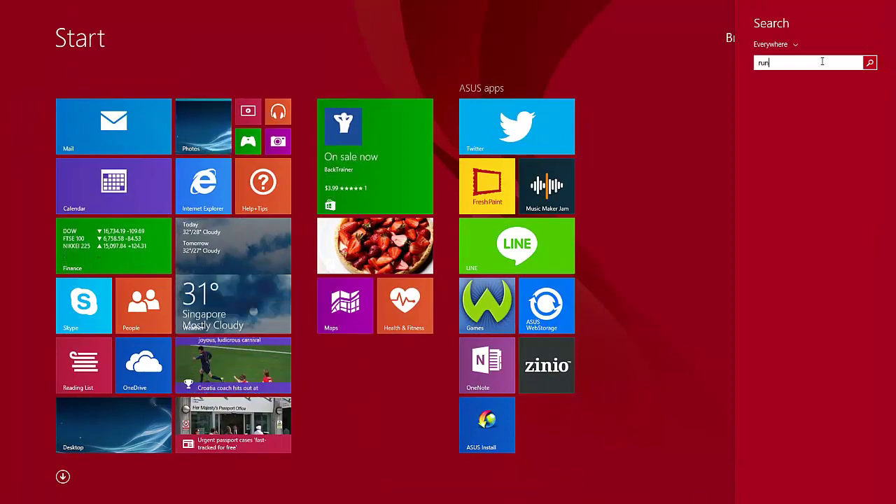
key("Return")
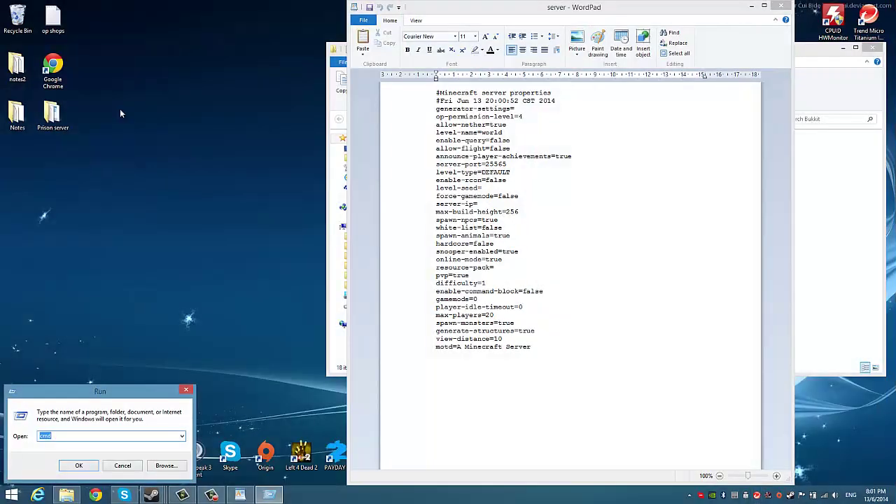
left_click_drag(94, 400, 228, 174)
left_click(231, 210)
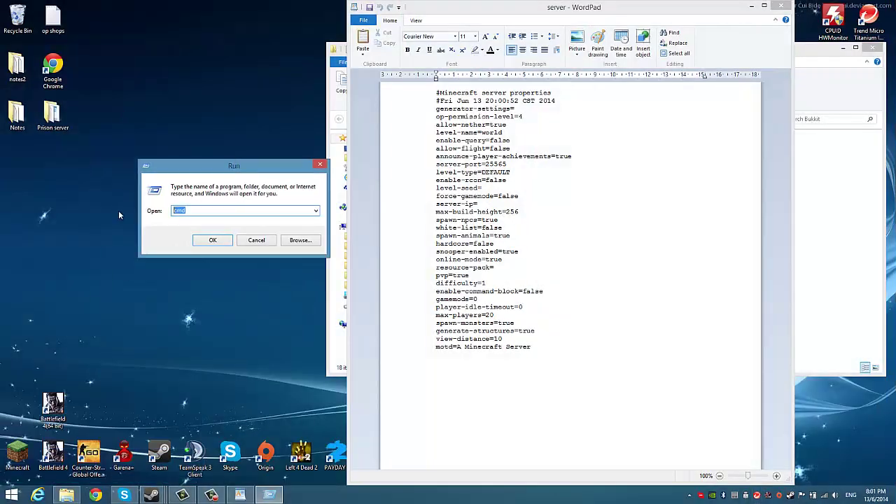
key("Return")
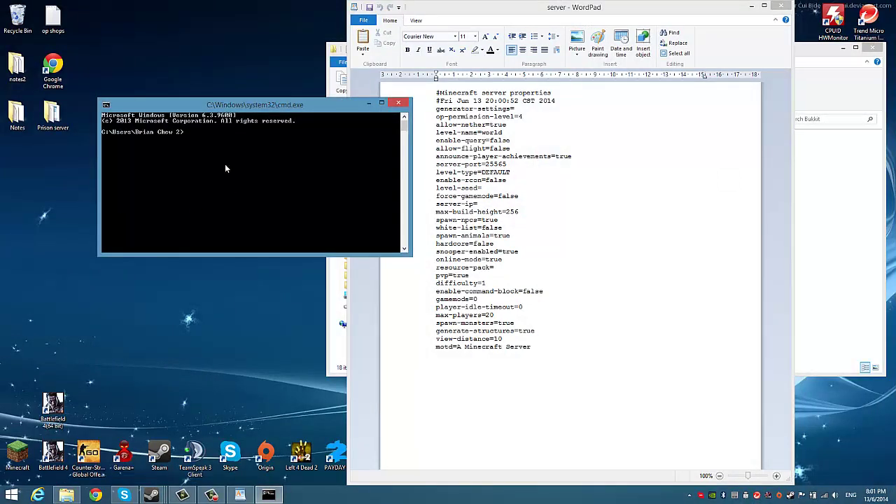
type("ipconfig")
key("Return")
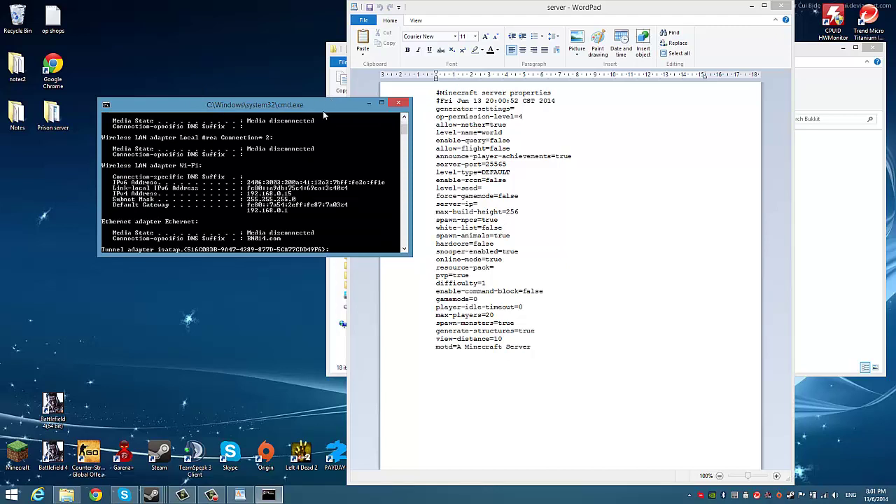
Set server-ip=192.168.0.15 in server.properties, then close the command prompt and WordPad
left_click(498, 202)
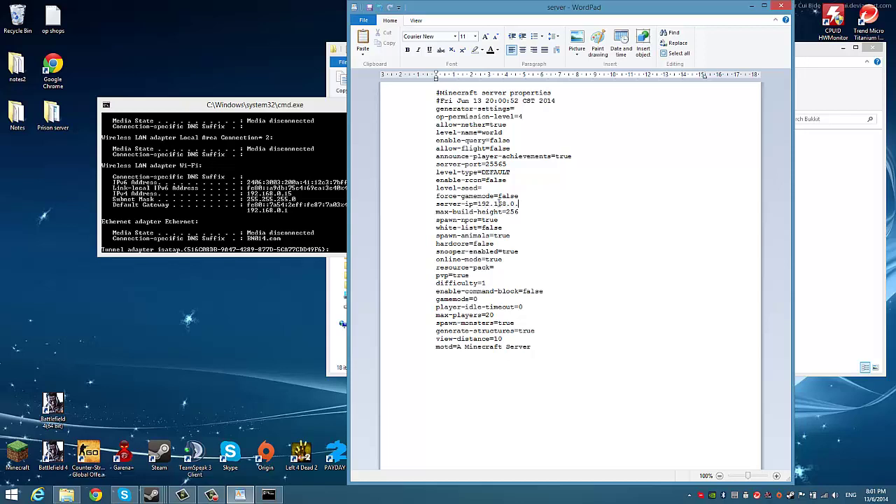
left_click_drag(279, 103, 161, 102)
left_click(282, 103)
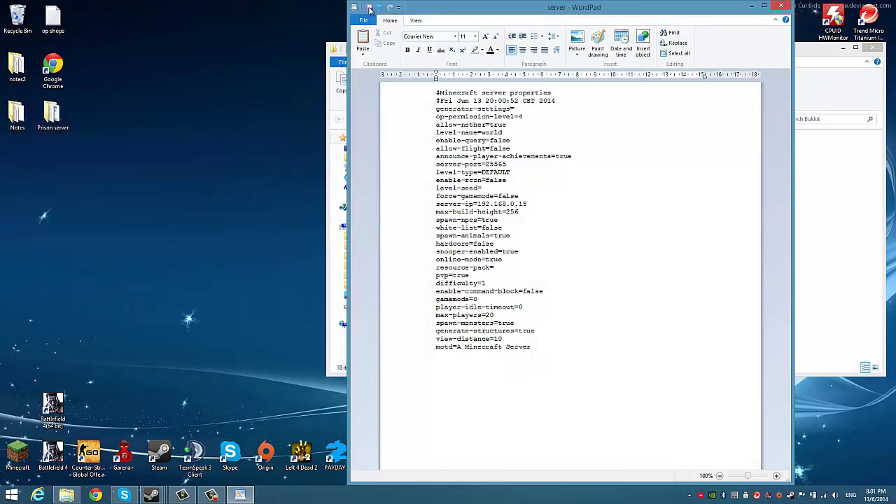
left_click(781, 6)
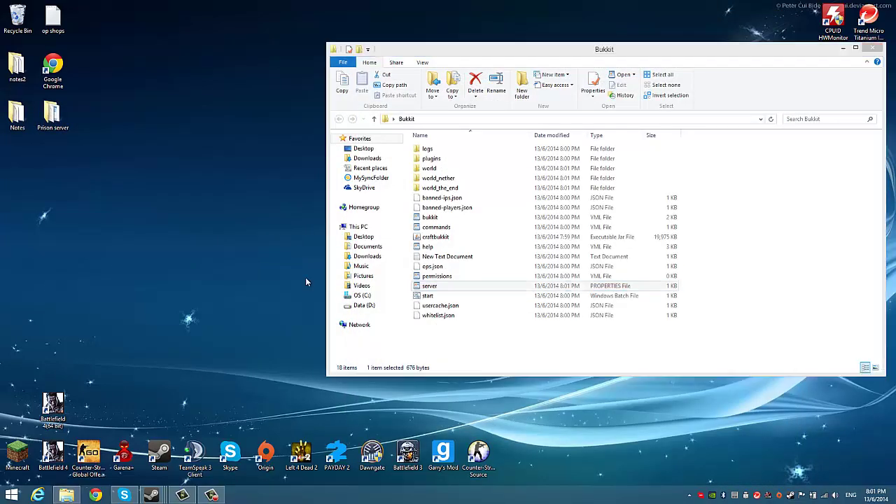
Open Google Chrome with a fresh new tab
left_click(95, 495)
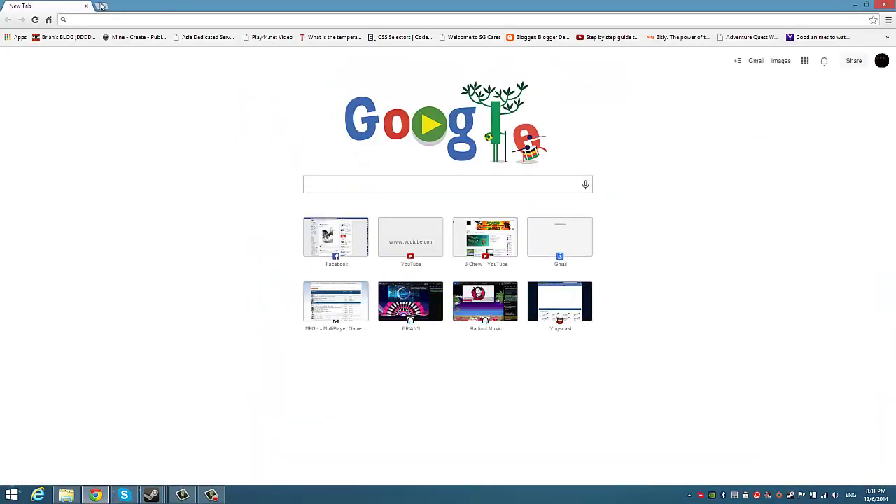
left_click(102, 6)
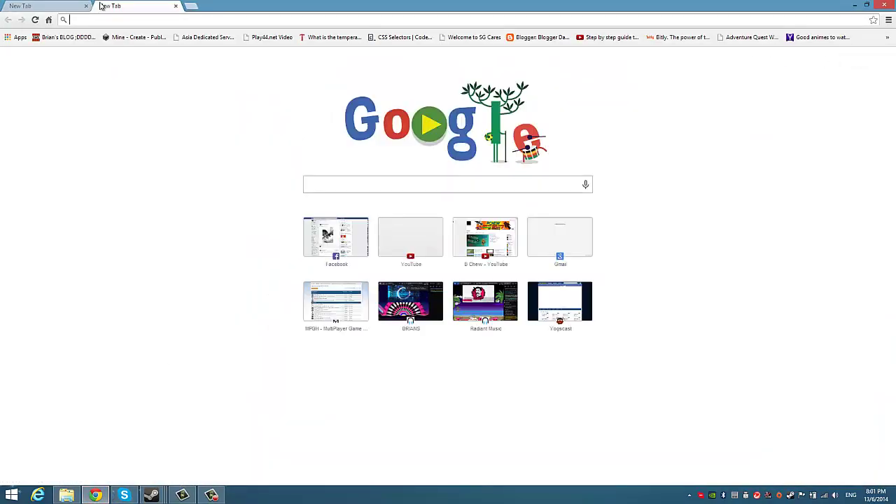
left_click(63, 4)
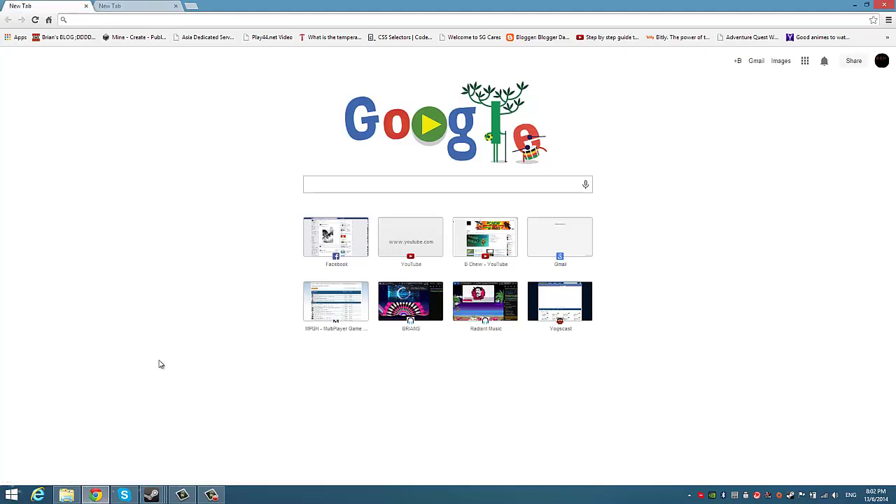
type("radiantedm.com")
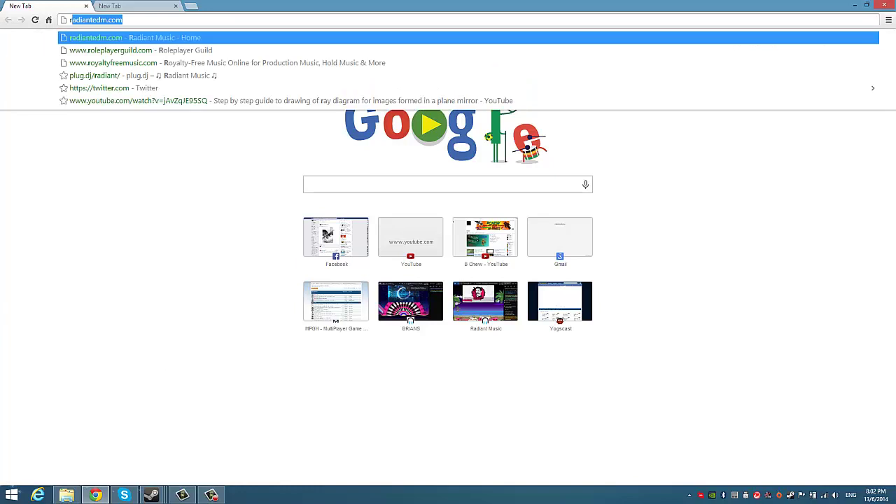
Run ipconfig in a command prompt to find the default gateway address
key("super+r")
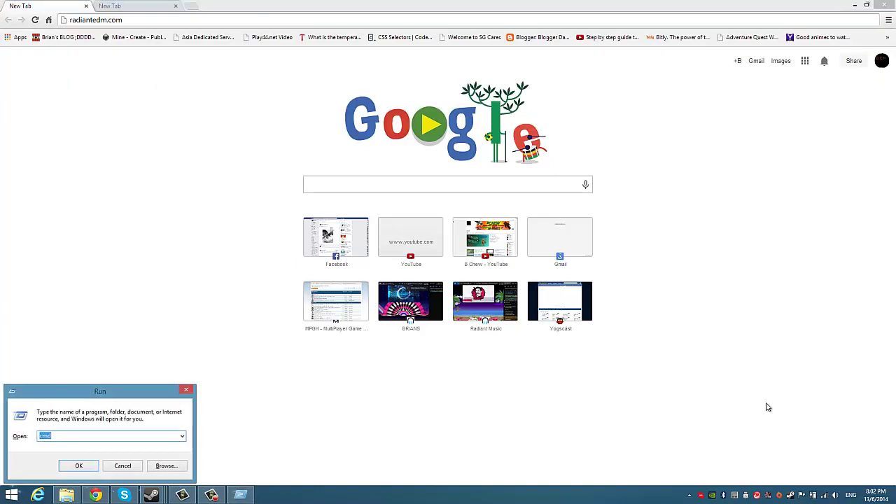
key("Return")
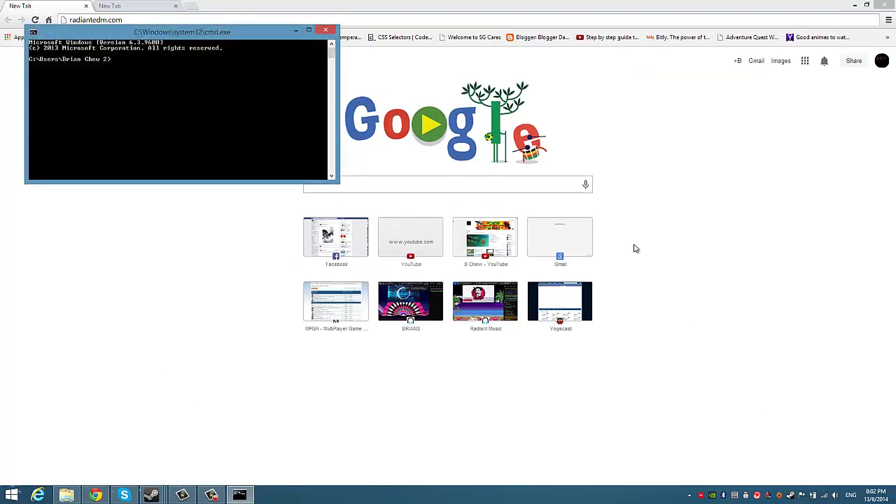
type("ipconfig")
key("Return")
scroll(114, 103, "up", 3)
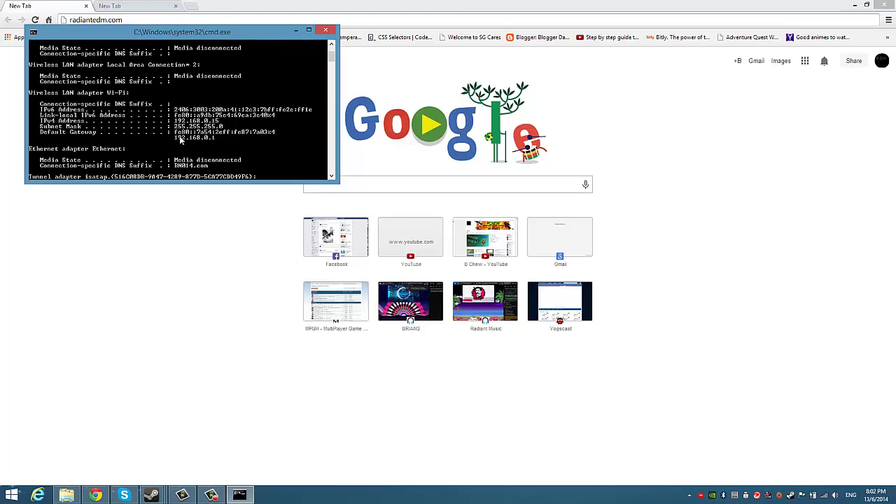
Load the router page at 192.168.0.1 in Chrome
left_click(139, 17)
type("/")
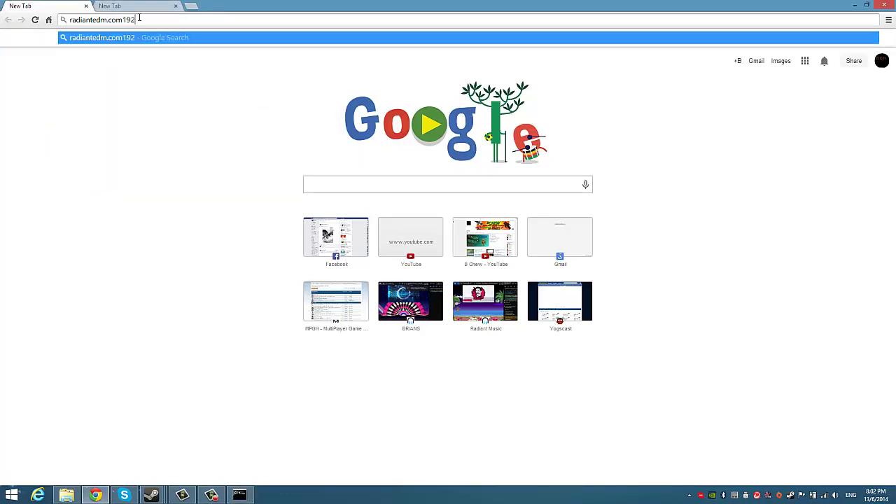
key("BackSpace")
key("BackSpace")
key("BackSpace")
key("BackSpace")
key("BackSpace")
key("BackSpace")
key("BackSpace")
key("BackSpace")
key("BackSpace")
key("BackSpace")
key("BackSpace")
key("BackSpace")
key("BackSpace")
key("BackSpace")
key("BackSpace")
type("192.168.0.1")
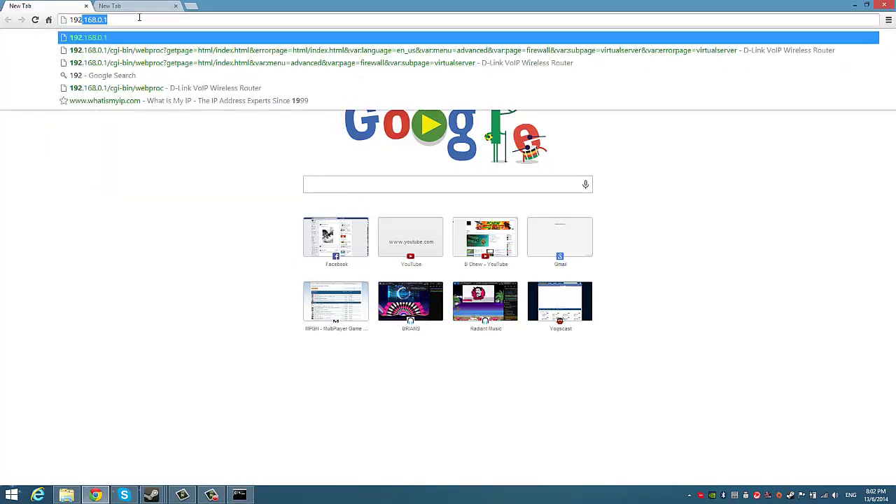
key("Return")
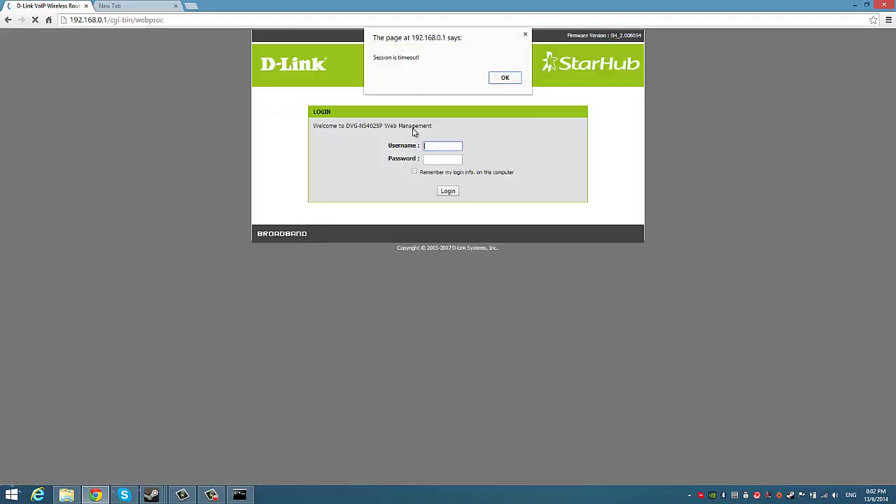
Dismiss the session timeout alert and select the router model name DVG-N5402SP
left_click(504, 77)
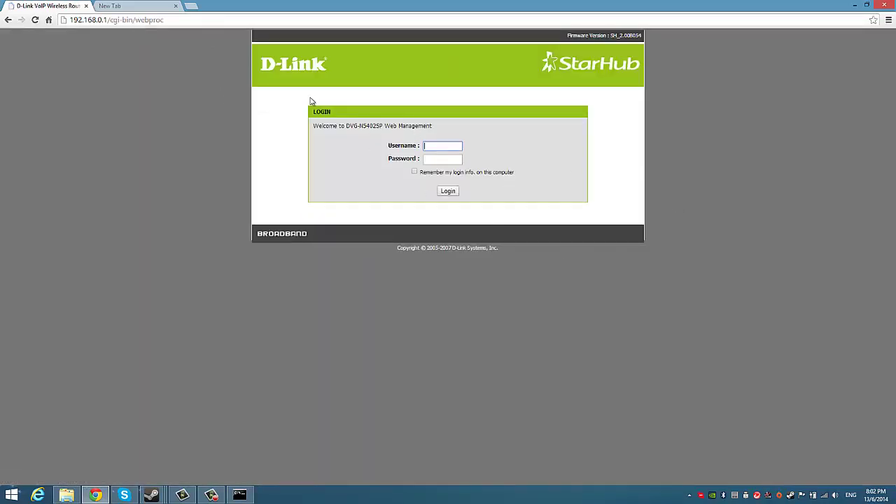
left_click_drag(413, 146, 380, 158)
left_click(419, 158)
left_click_drag(441, 127, 354, 119)
key("ctrl+c")
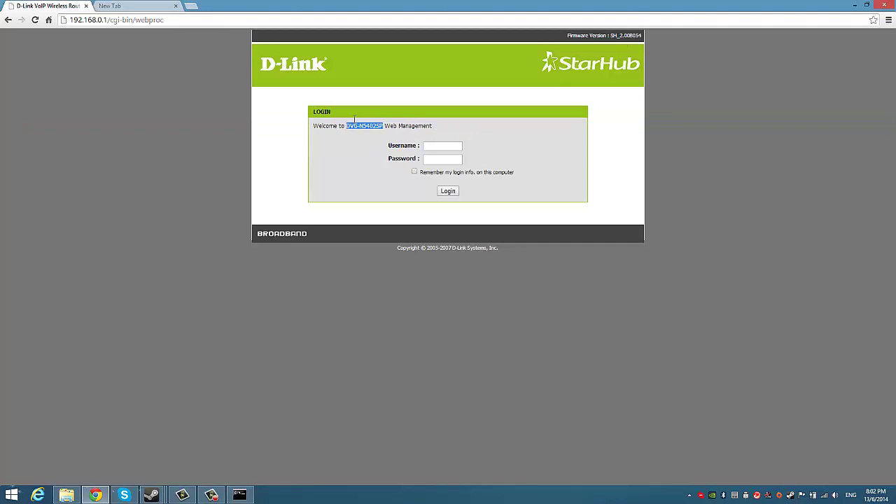
Search Google for 'DVG-N5402SP normal pass' in a new tab
left_click(201, 6)
key("ctrl+v")
type("p")
key("BackSpace")
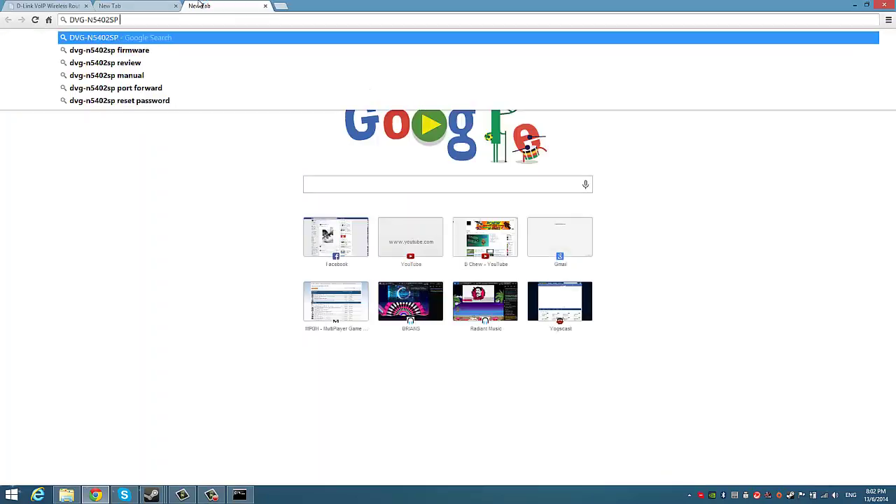
type("normal pass")
key("Return")
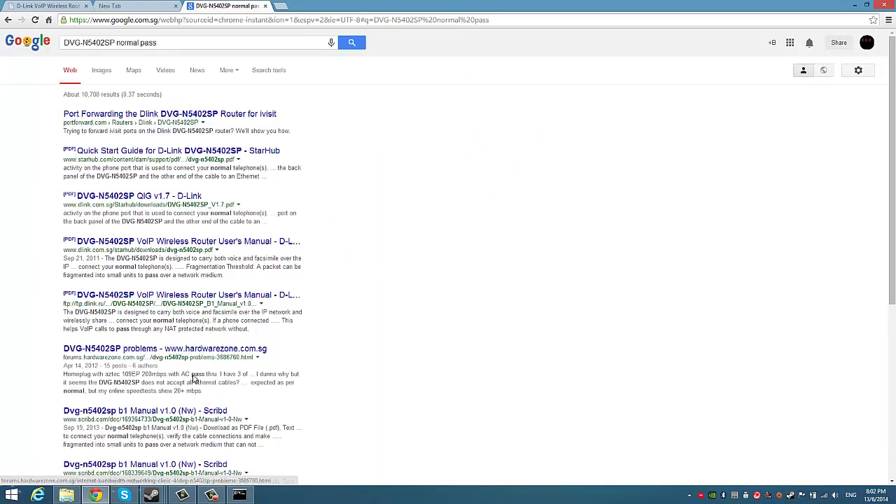
Log into the D-Link router web management with the router's admin username and password
left_click(265, 7)
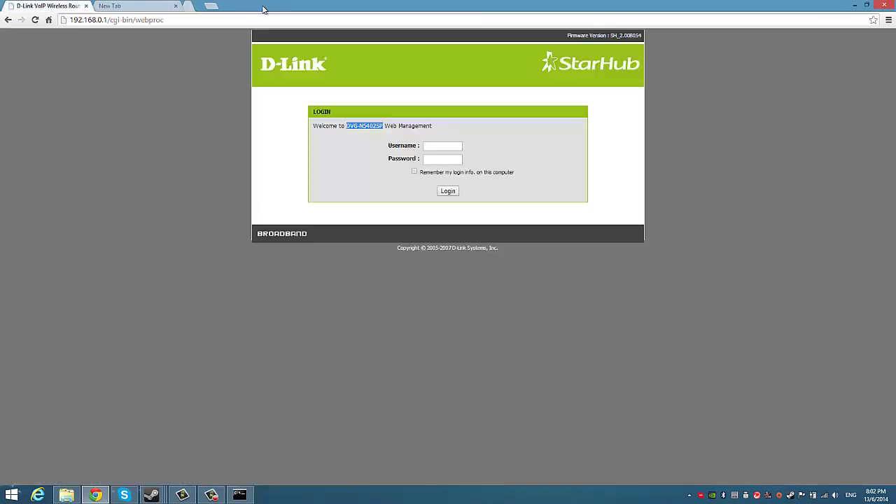
left_click(445, 146)
type("adm")
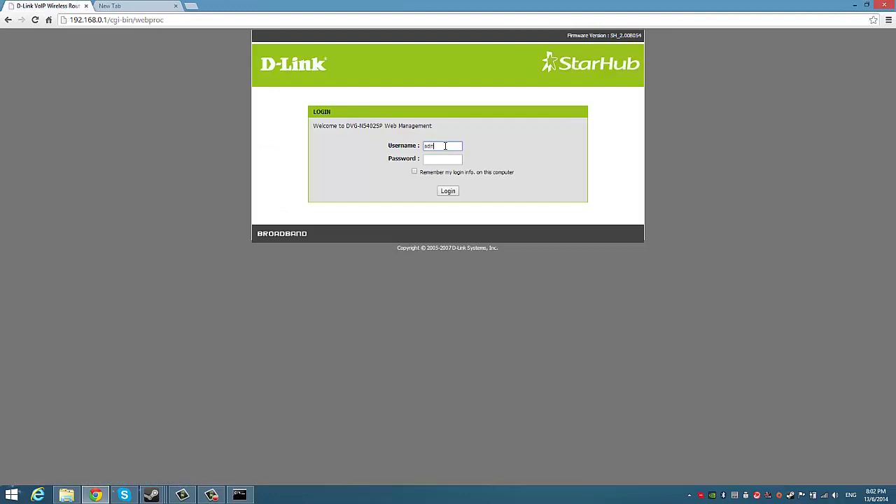
type("in")
key("Tab")
key("Return")
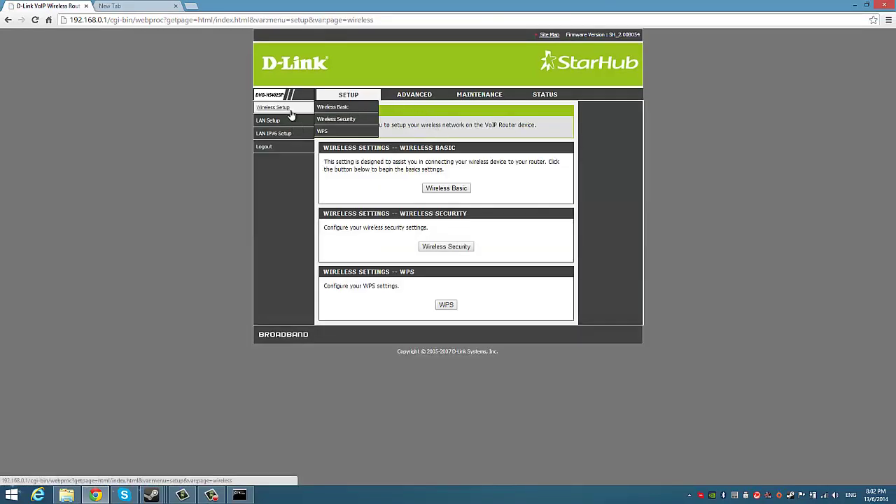
Go to ADVANCED > Firewall and DMZ > Virtual Server to view the port-forwarding rules
left_click(414, 97)
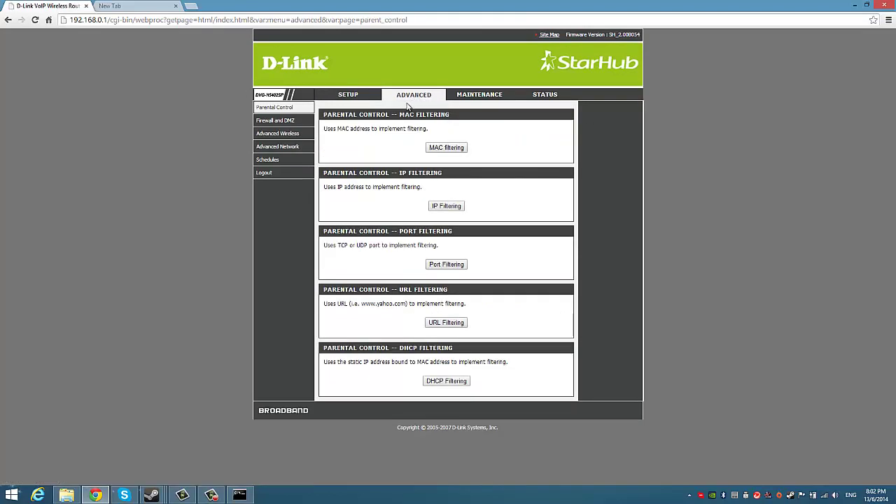
mouse_move(322, 121)
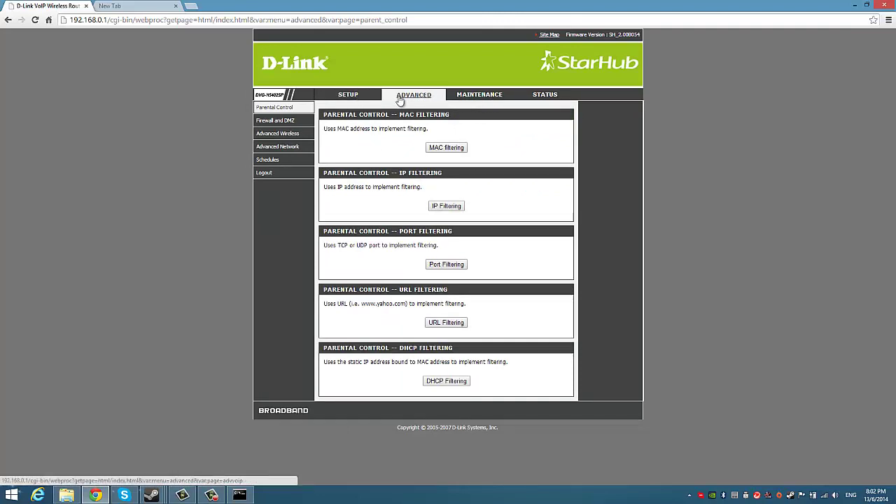
mouse_move(272, 113)
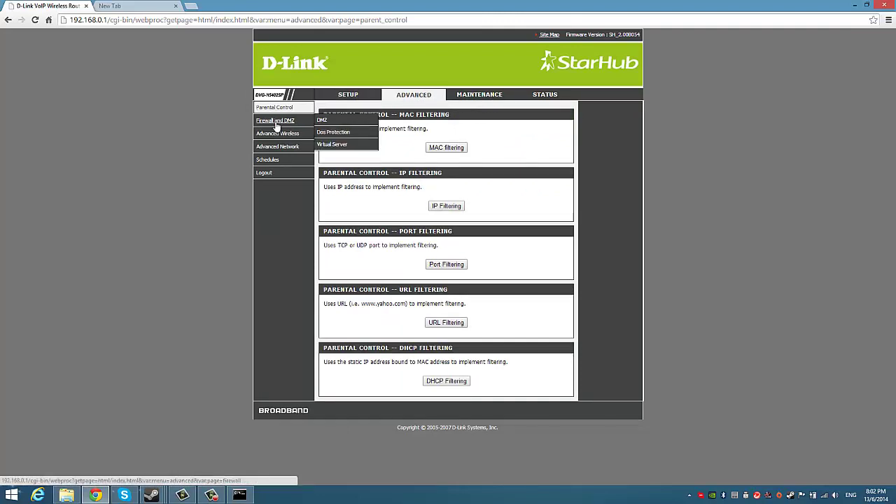
left_click(333, 144)
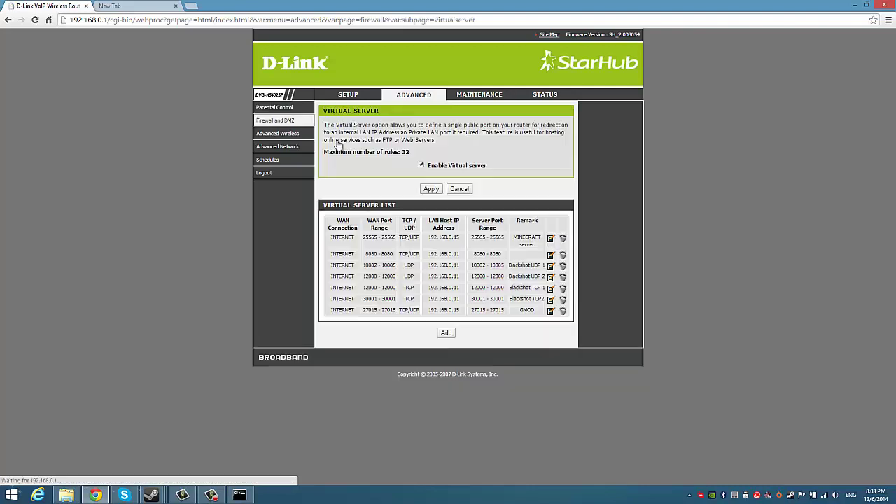
Start a new forwarding rule with the WAN connection set to INTERNET, leaving existing rules intact
left_click(451, 333)
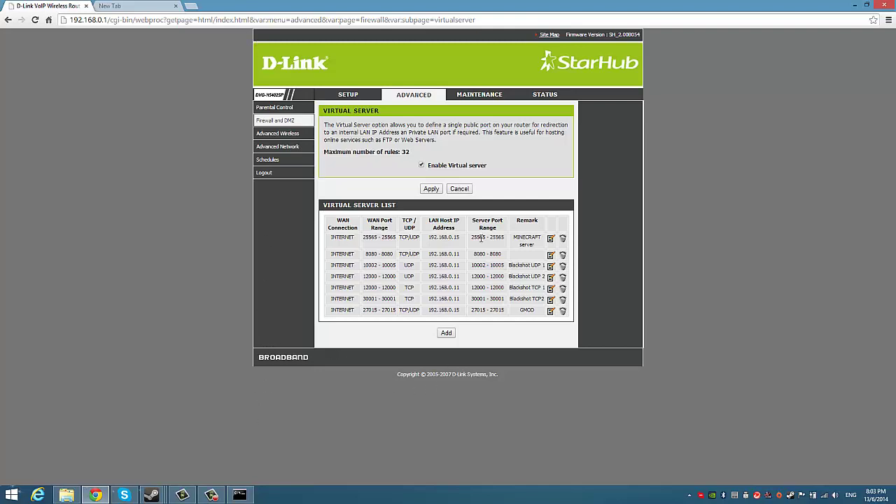
left_click(447, 332)
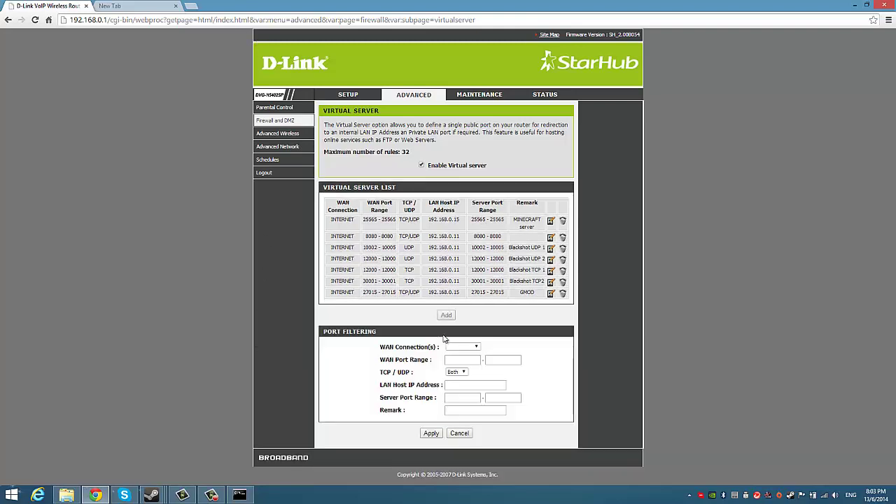
left_click(453, 348)
left_click(461, 355)
left_click(564, 221)
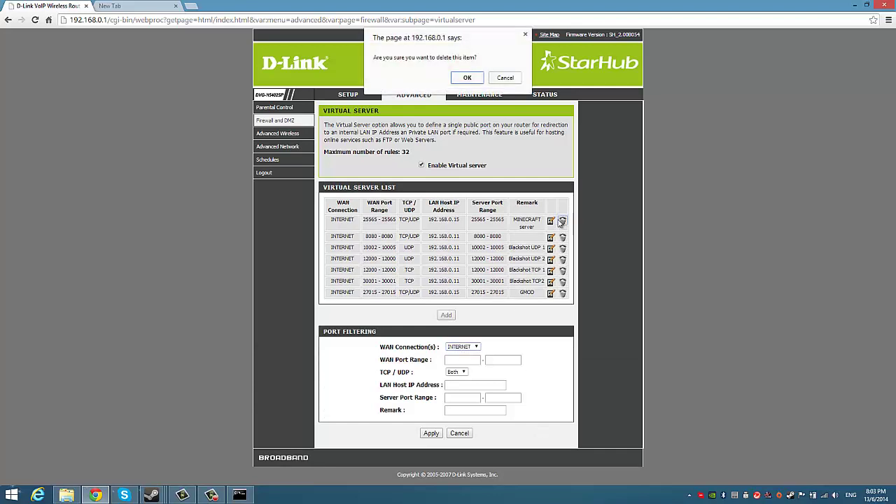
left_click(508, 79)
Set the WAN port range to 25565–25565 and keep the protocol as Both
left_click(465, 359)
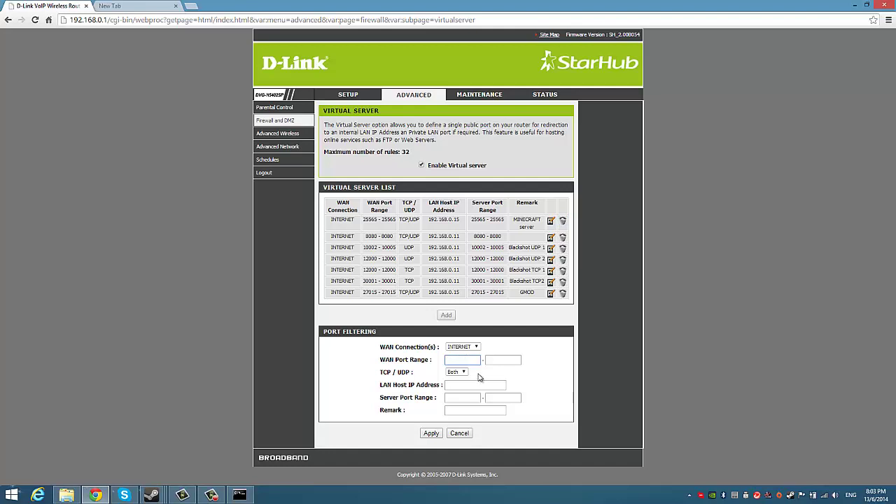
type("25565")
left_click(502, 359)
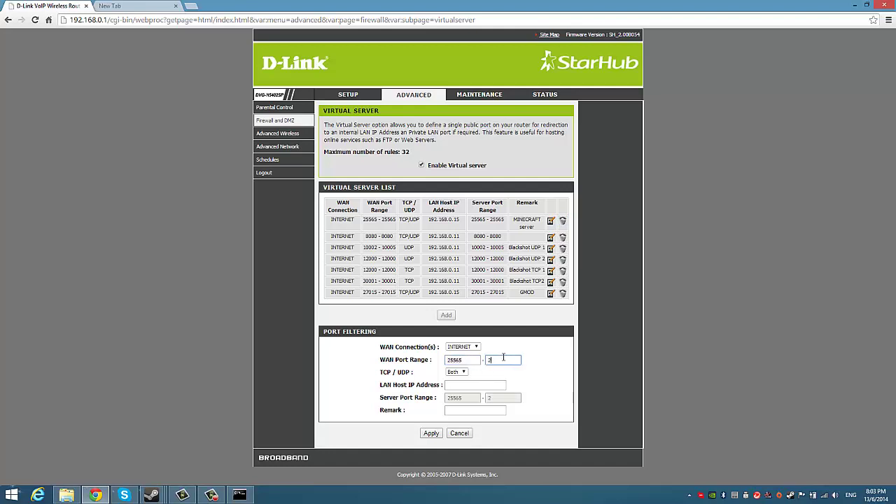
type("25565")
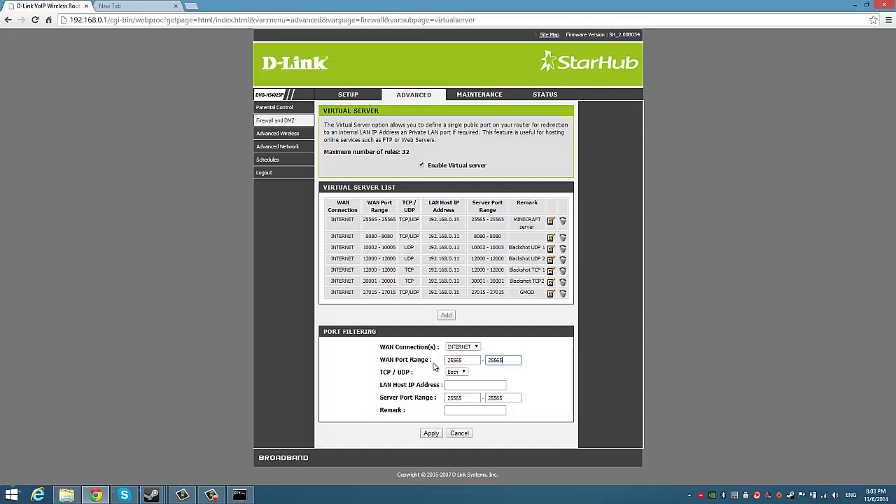
left_click(461, 372)
left_click(465, 376)
Copy 192.168.0.15 from server.properties and paste it as the LAN Host IP Address
left_click(471, 384)
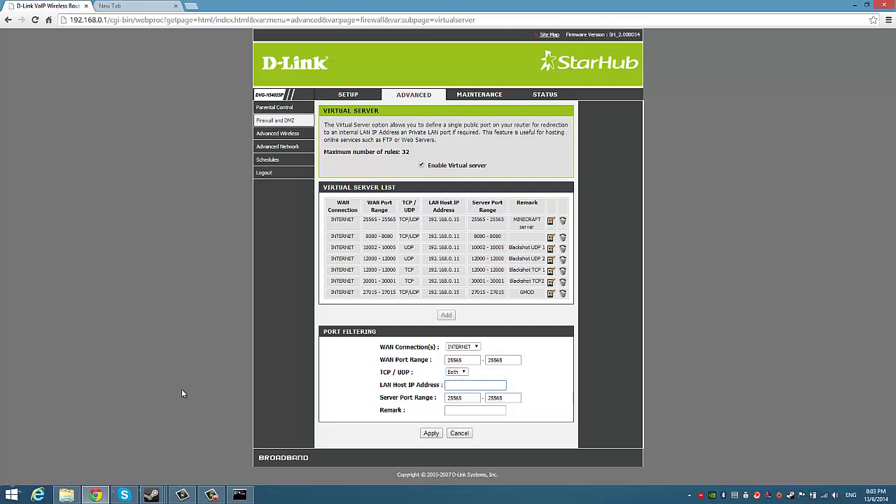
left_click(66, 495)
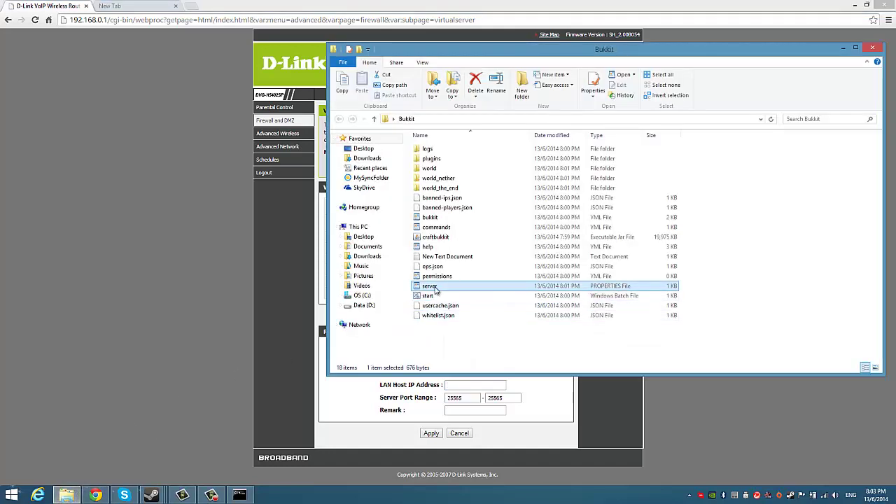
double_click(434, 289)
left_click_drag(538, 203, 484, 202)
key("ctrl+c")
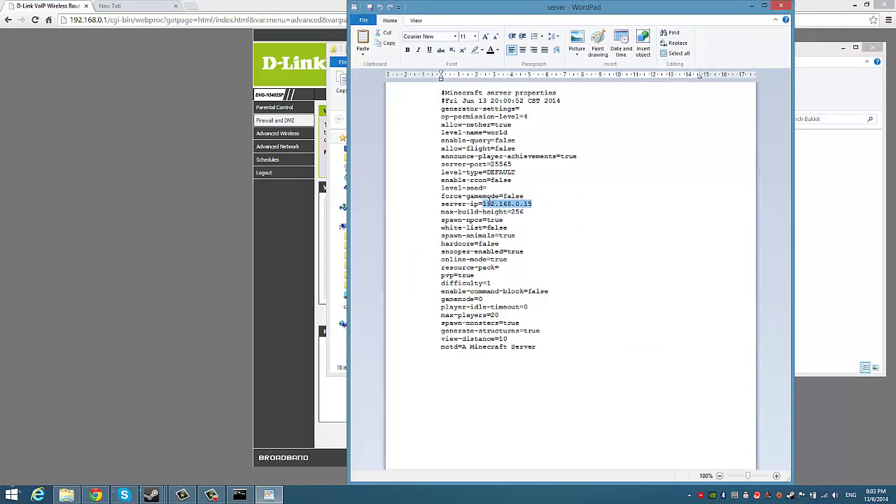
left_click(226, 266)
left_click(474, 386)
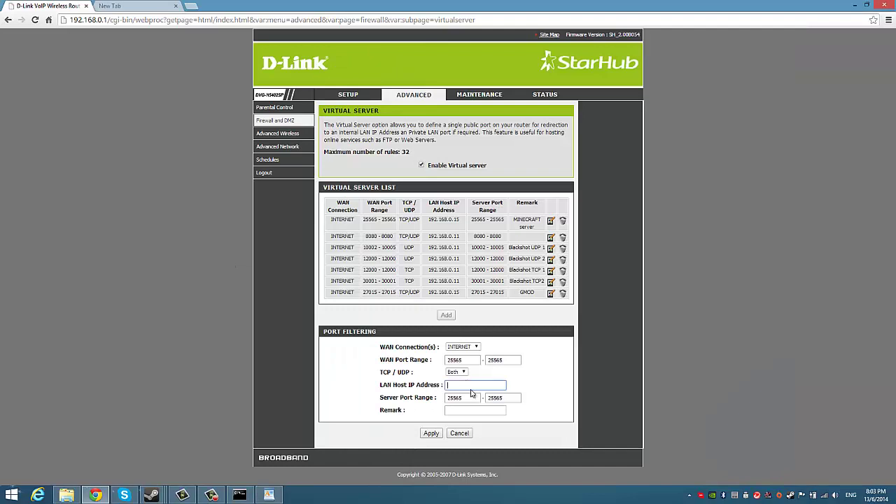
key("ctrl+v")
left_click(479, 410)
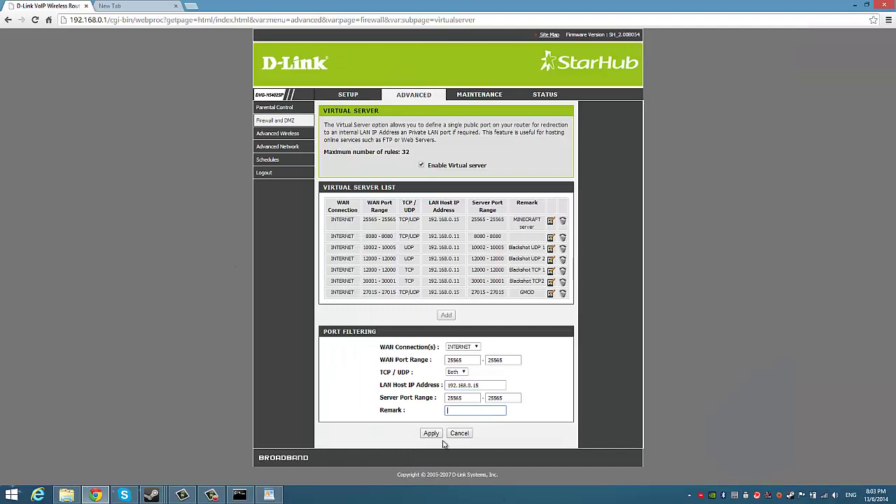
Close the router tab and open canyouseeme.org
left_click(87, 7)
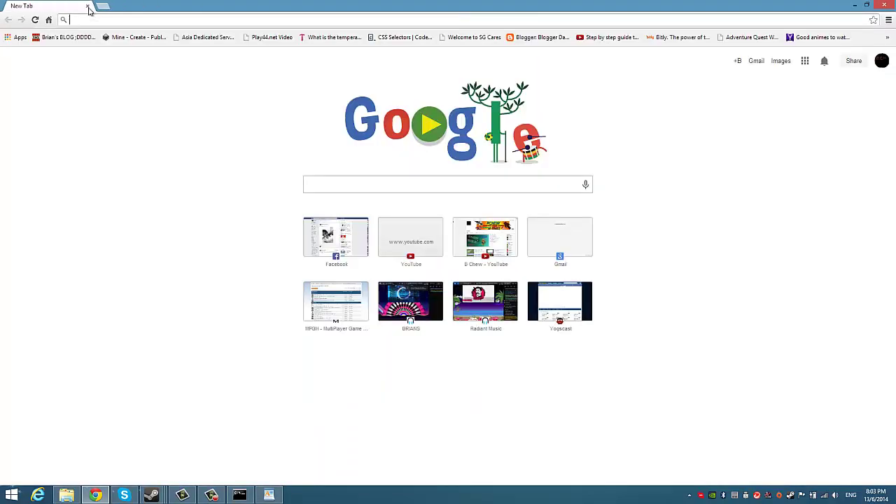
type("ca")
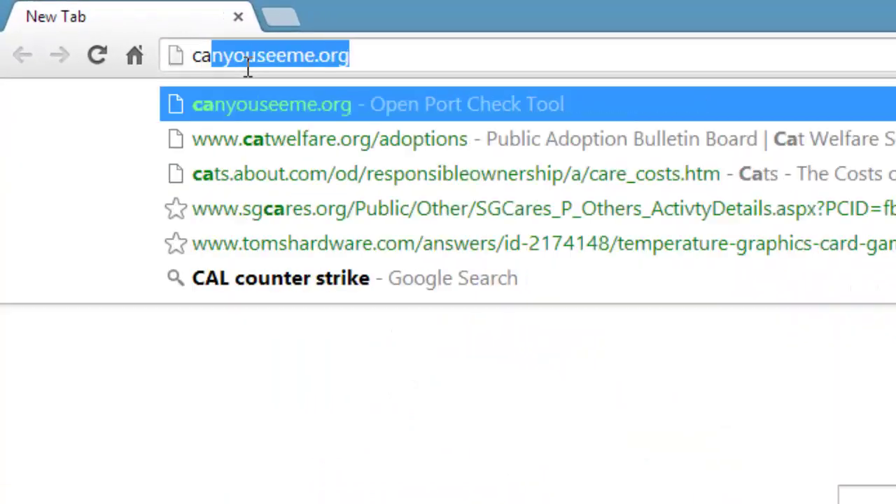
type("n")
key("Return")
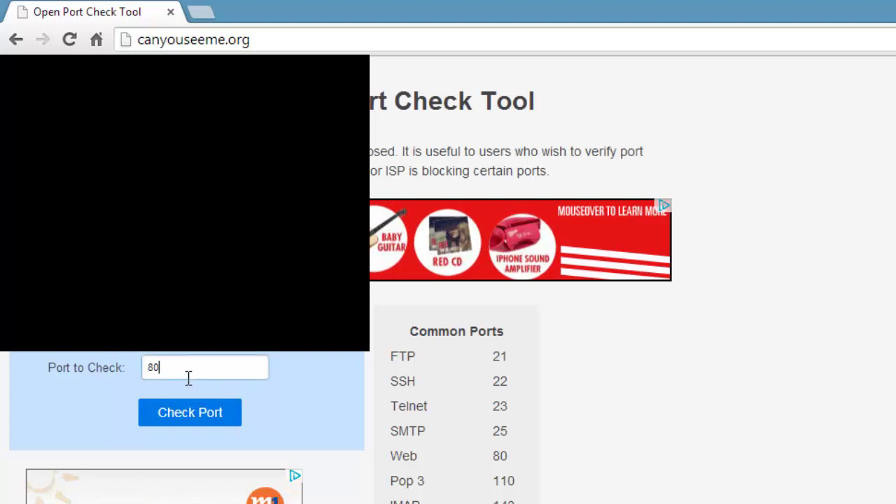
Check port 25565 and read the connection-timed-out error result
double_click(188, 376)
type("25565")
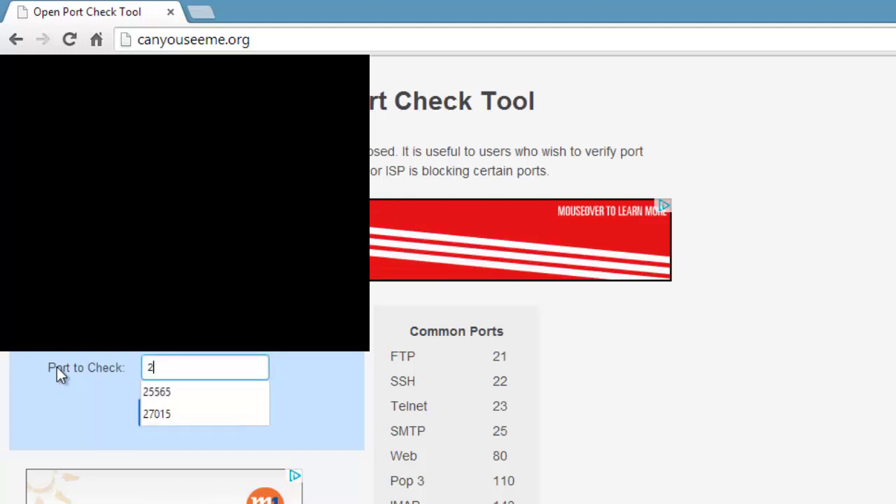
left_click(202, 392)
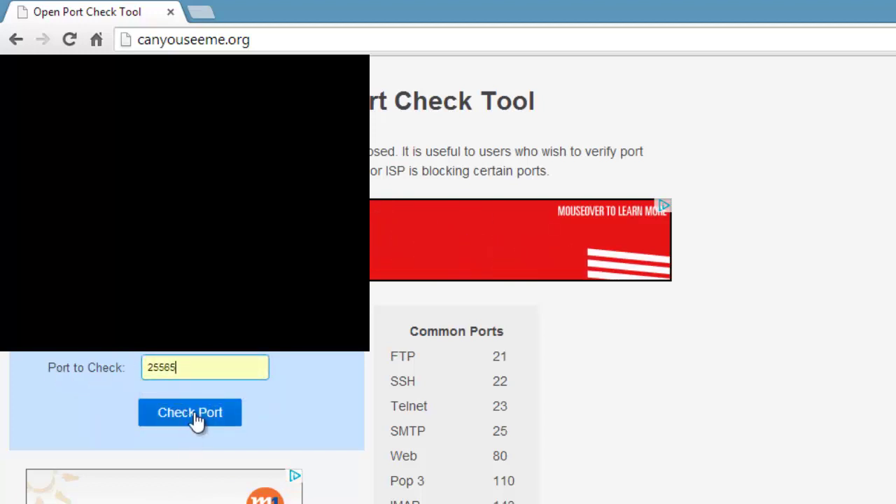
left_click(194, 418)
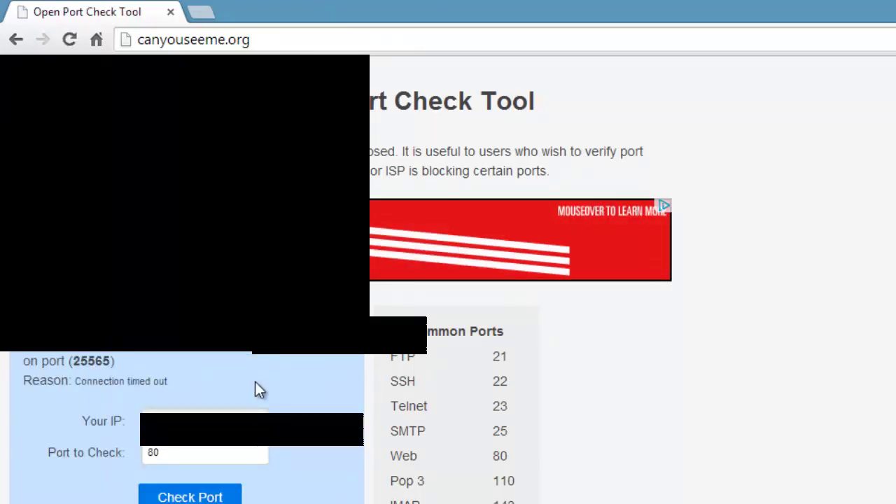
mouse_move(166, 382)
left_mouse_down()
mouse_move(67, 356)
mouse_move(42, 363)
mouse_move(177, 384)
left_mouse_up()
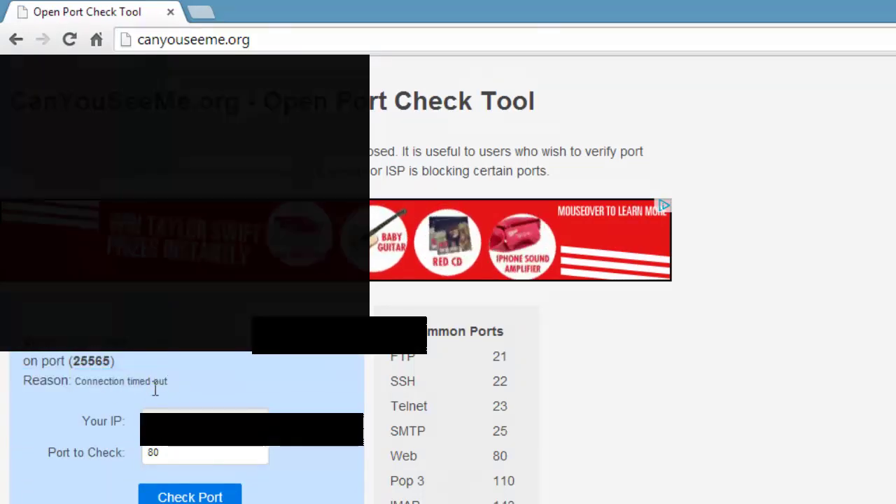
left_click_drag(110, 381, 185, 384)
left_click(185, 384)
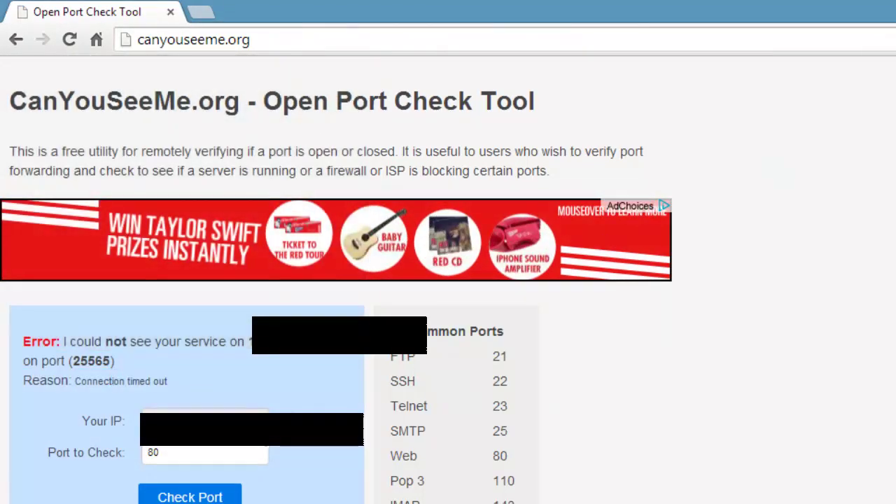
Close the command prompt window
scroll(448, 280, "down", 1)
scroll(448, 280, "up", 1)
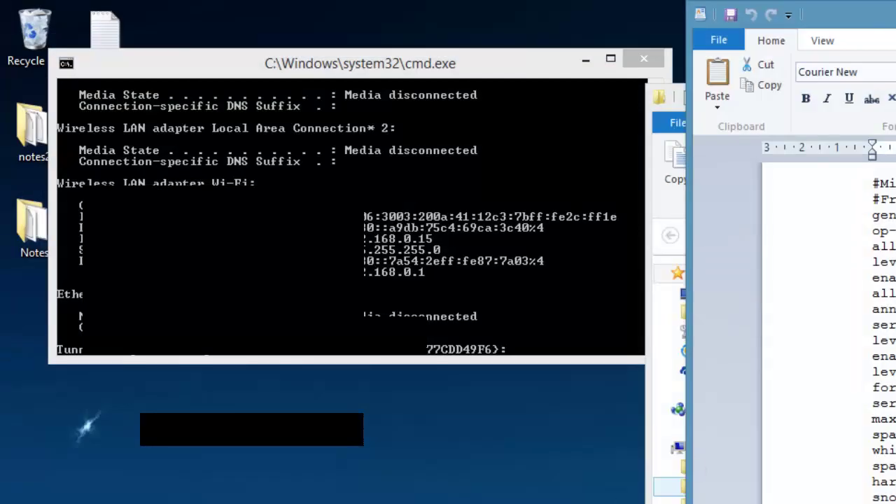
left_click(644, 58)
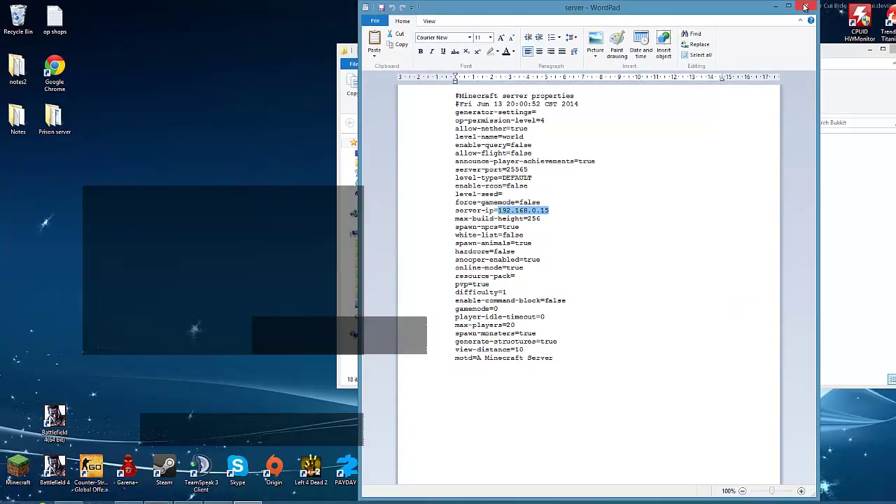
Deselect the highlighted IP and close the server.properties file in WordPad
left_click(625, 206)
left_click_drag(454, 336, 560, 374)
left_click(612, 371)
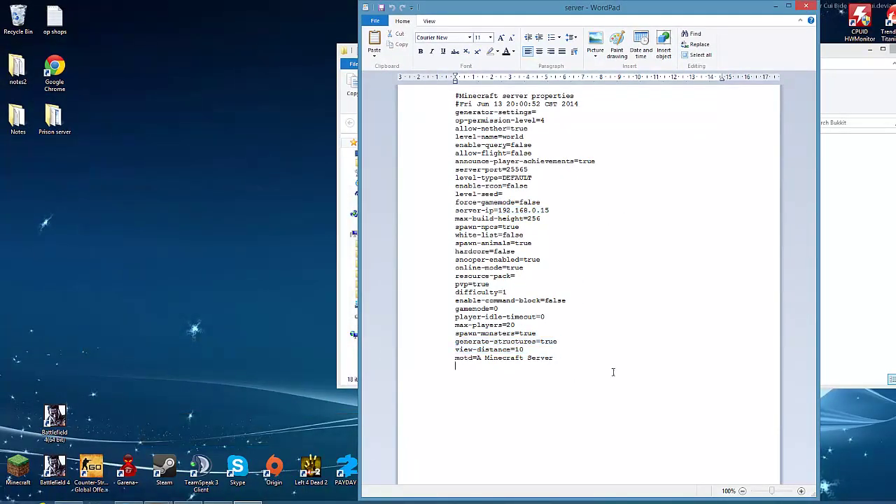
left_click(806, 7)
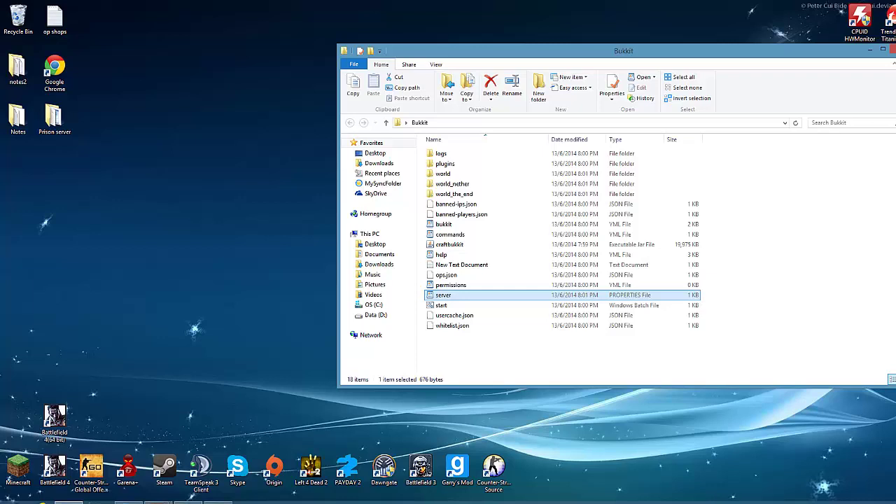
left_click(70, 503)
Go to google.com.sg and search for 'whatsmyip'
type("g")
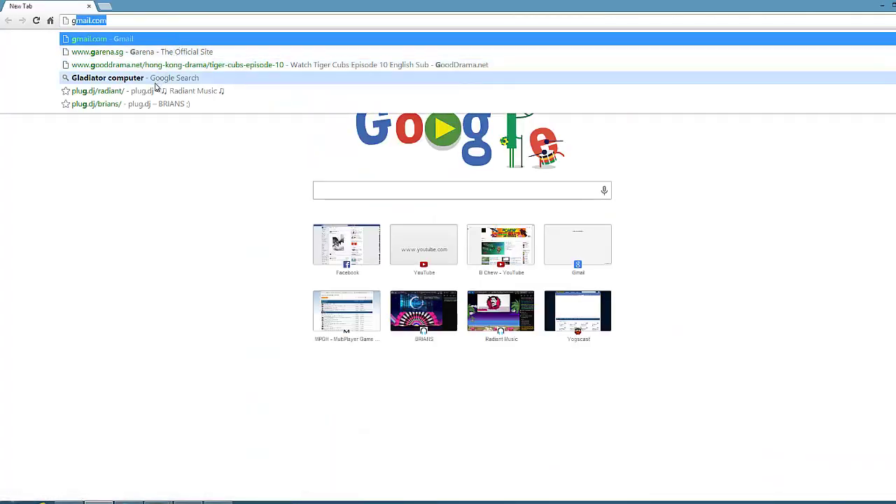
type("oogle.com.s")
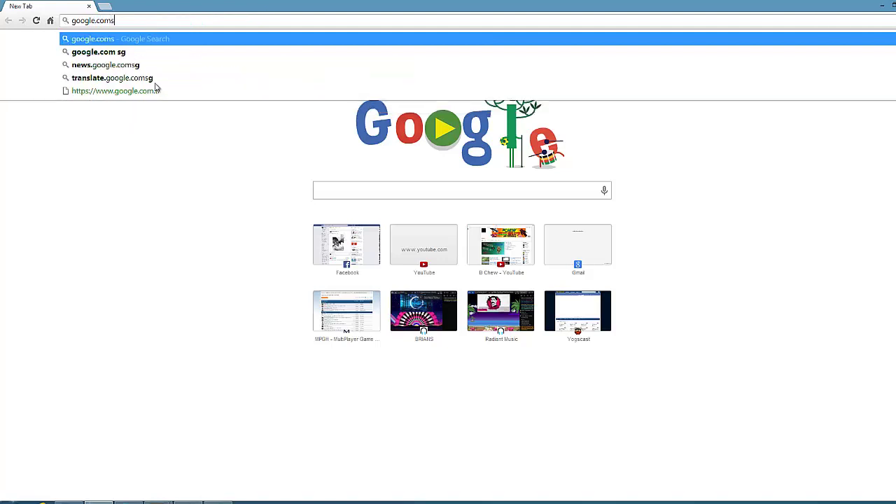
type("g")
key("Return")
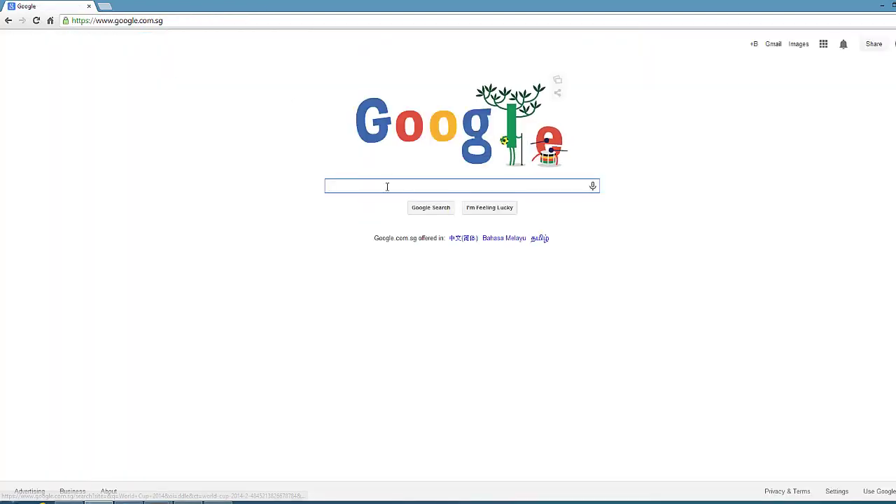
type("whats")
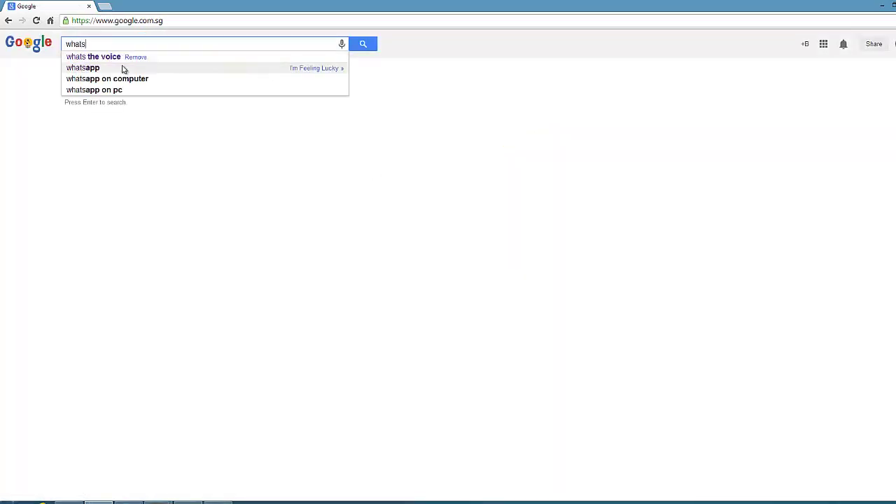
type("myip")
key("BackSpace")
key("BackSpace")
key("BackSpace")
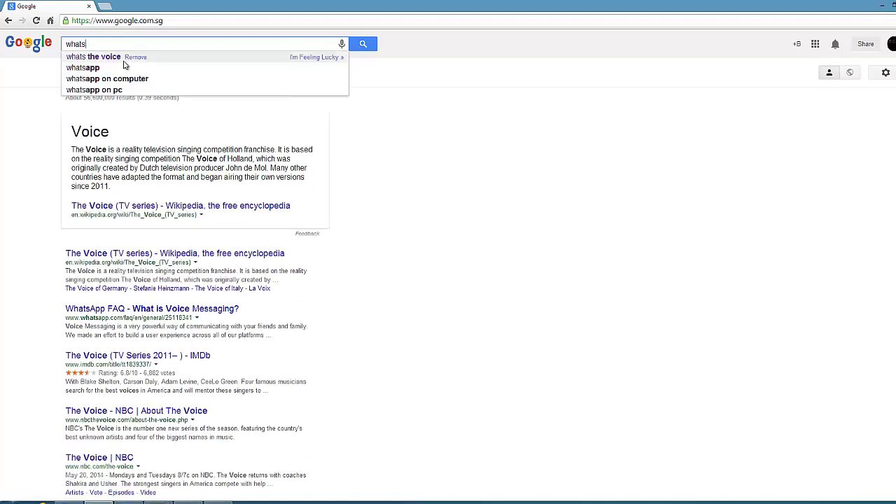
type("myip")
key("Return")
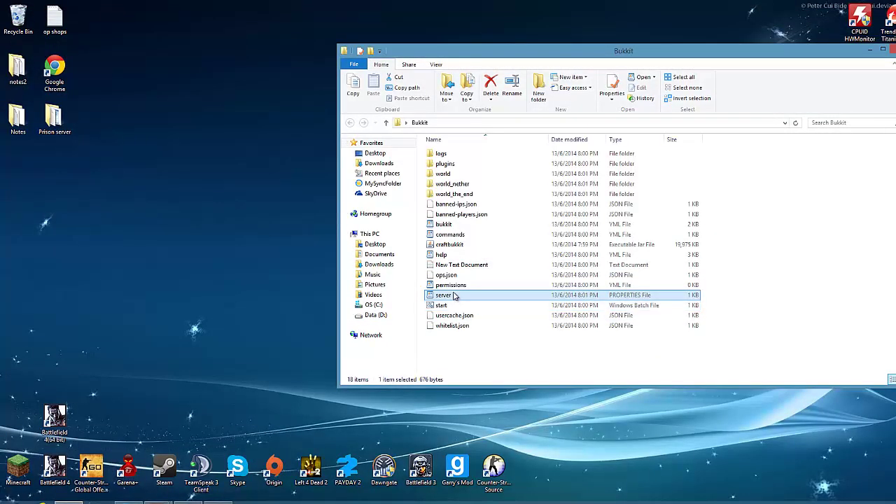
Start the Minecraft launcher and run start.bat, placing the server console beside it
left_click(268, 269)
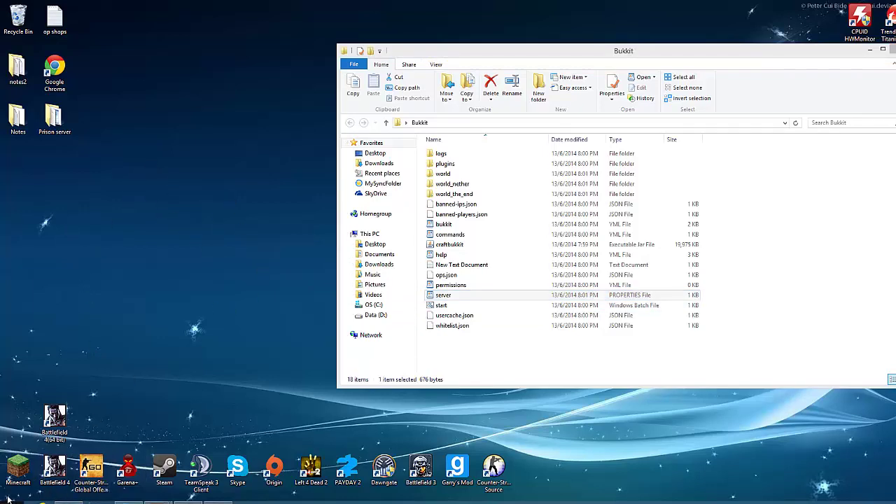
double_click(18, 473)
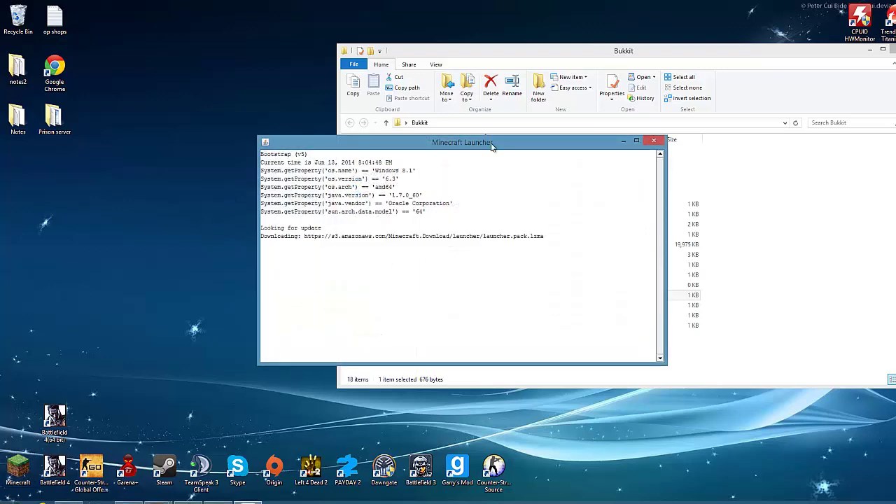
left_click_drag(573, 144, 364, 35)
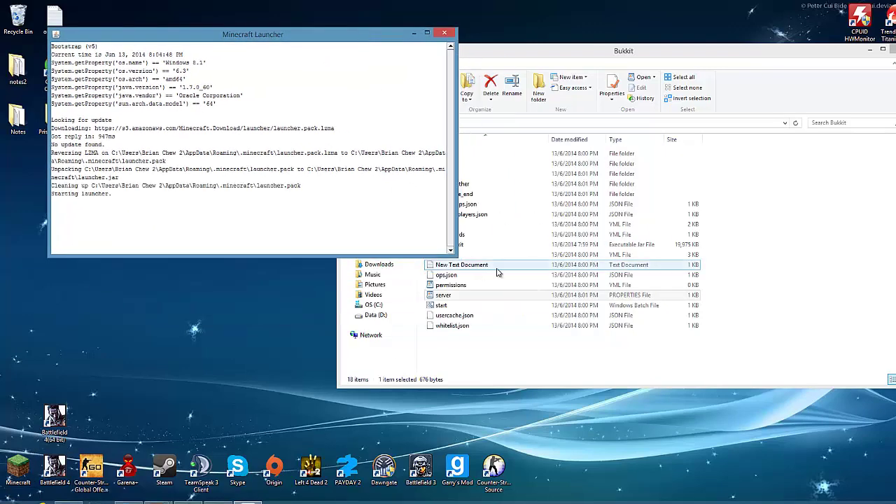
double_click(492, 312)
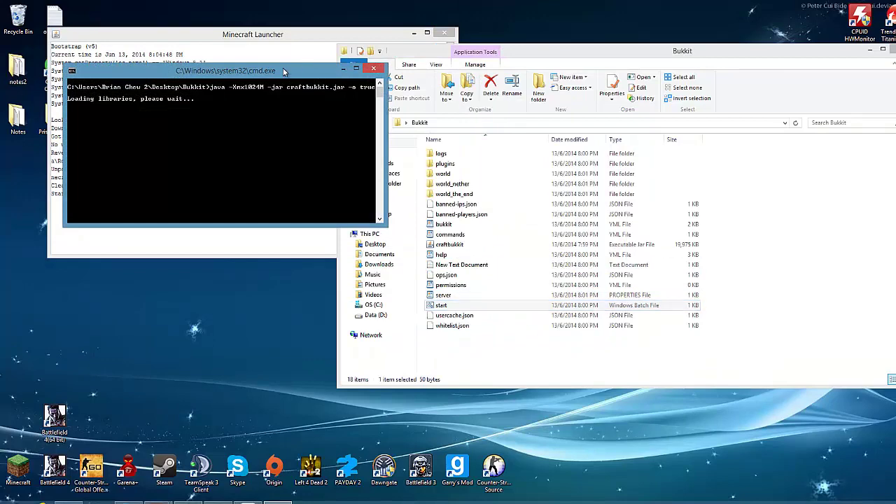
left_click_drag(283, 70, 739, 62)
Launch Minecraft and join the local server from the Multiplayer list
left_click(261, 33)
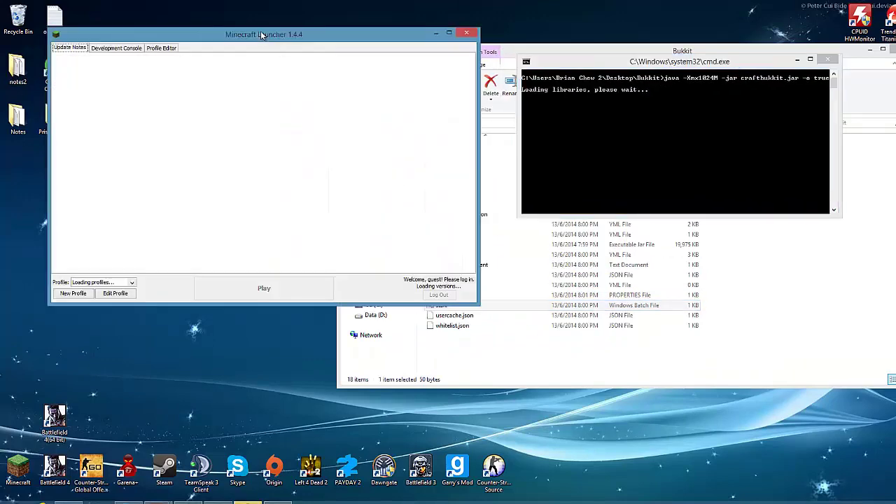
left_click(270, 296)
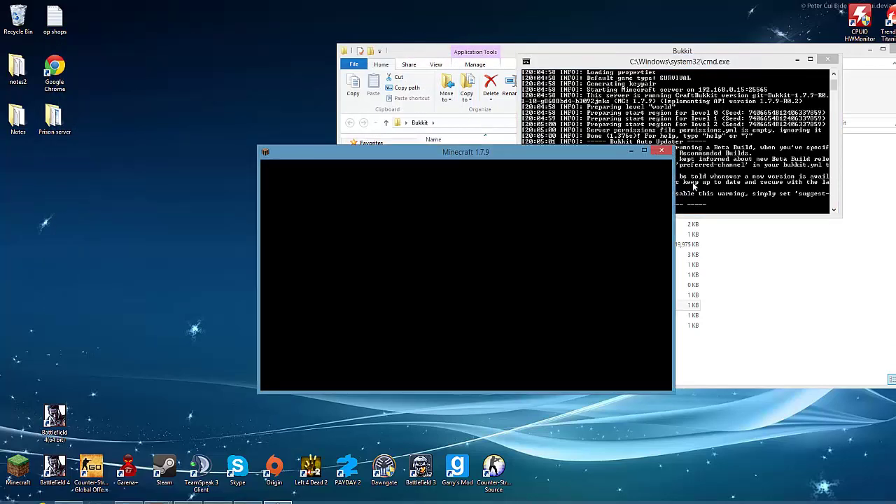
left_click(696, 59)
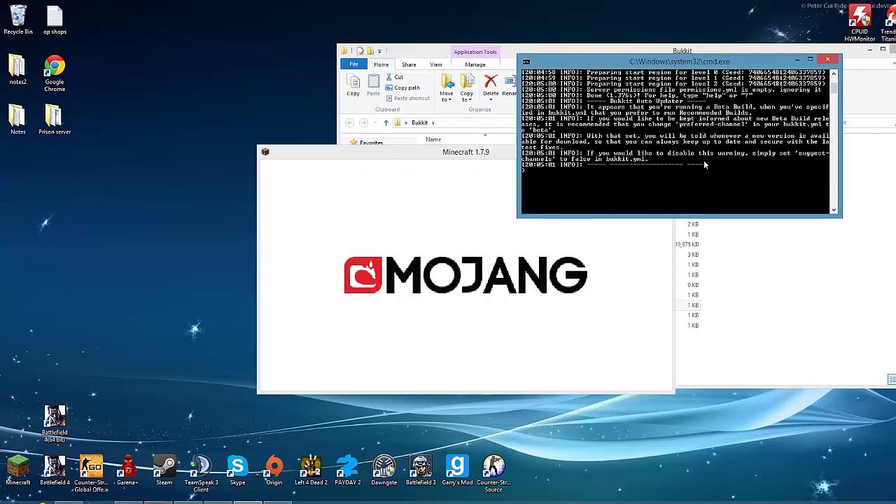
scroll(703, 159, "up", 3)
left_click_drag(468, 152, 264, 77)
left_click(261, 221)
double_click(268, 171)
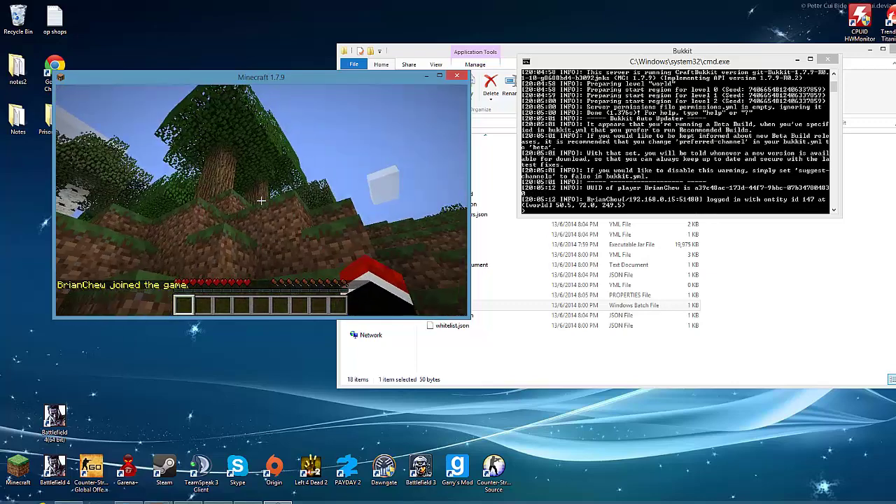
Disconnect, quit Minecraft, and close the server console and Bukkit folder window
key("Escape")
left_click(266, 249)
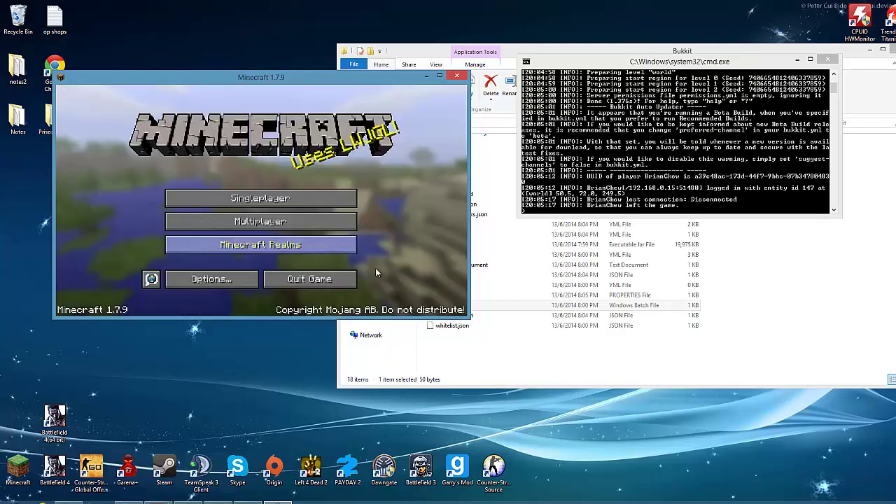
left_click(342, 278)
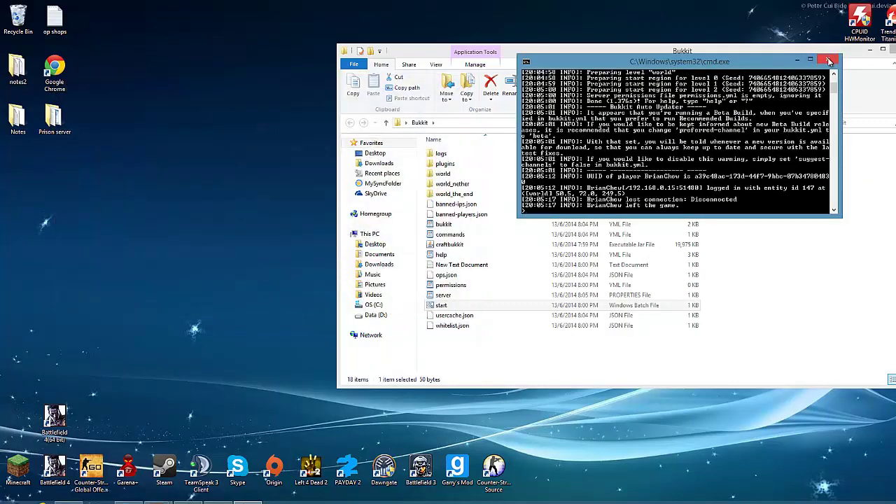
left_click(829, 62)
key("alt+F4")
Drag the Bukkit folder to the Recycle Bin, then restore it from there
left_click_drag(344, 117, 19, 21)
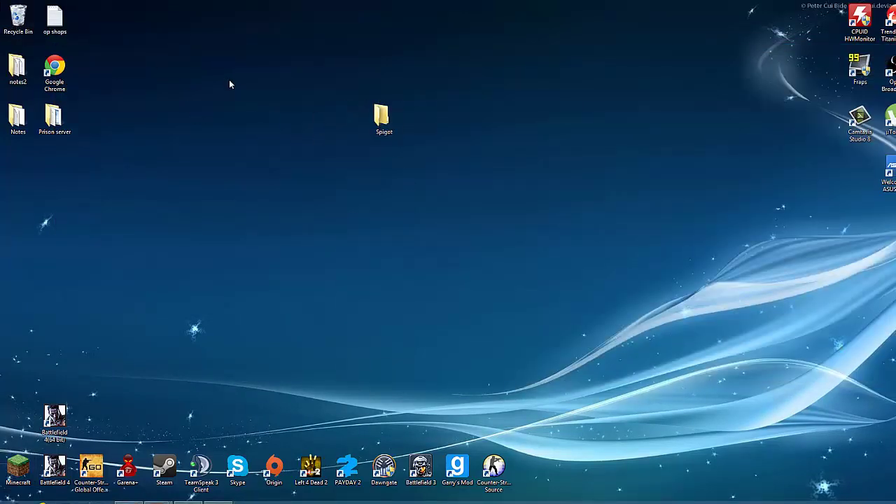
right_click(18, 19)
left_click(37, 28)
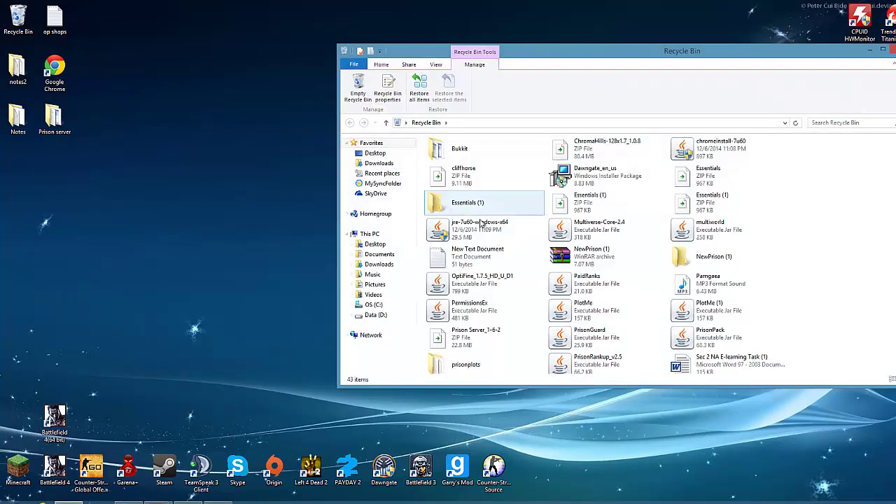
right_click(459, 147)
left_click(474, 155)
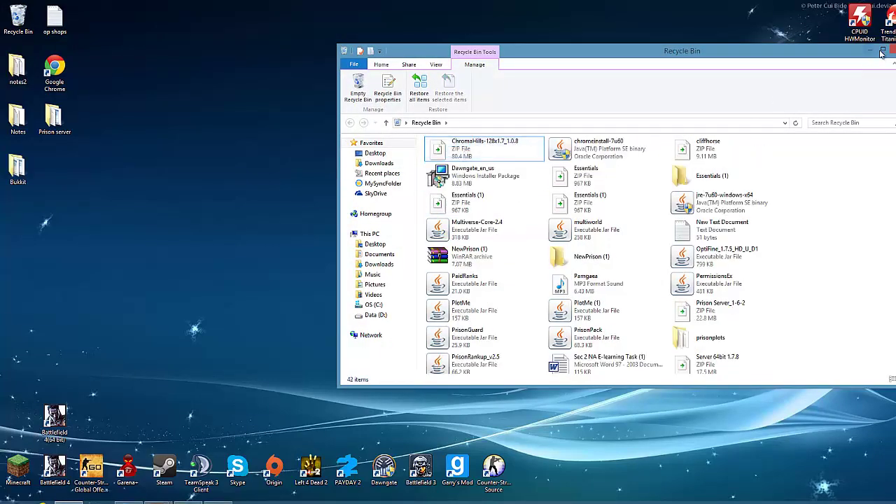
left_click(883, 50)
Move the Bukkit folder to the top of the desktop and check its contents
left_click_drag(18, 168, 237, 20)
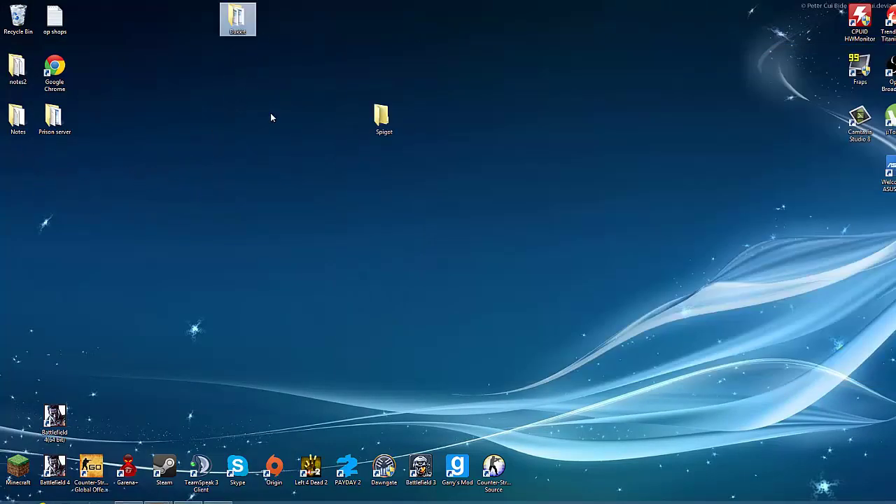
key("Return")
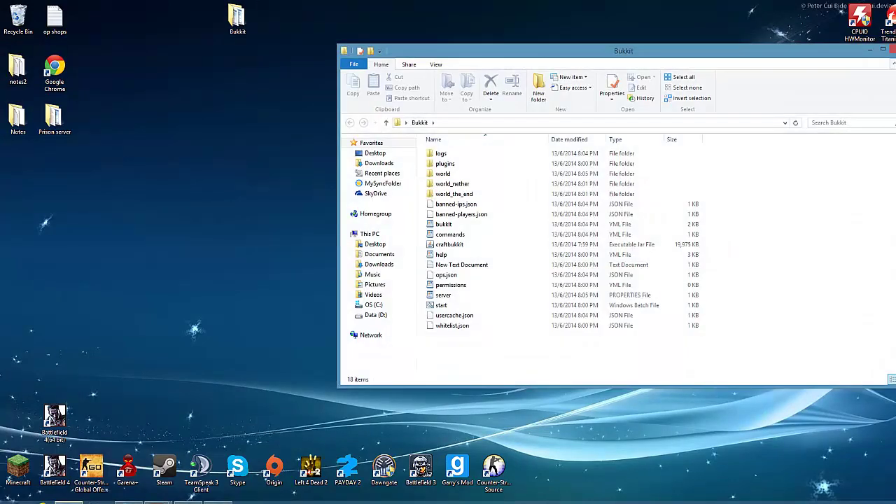
key("alt+F4")
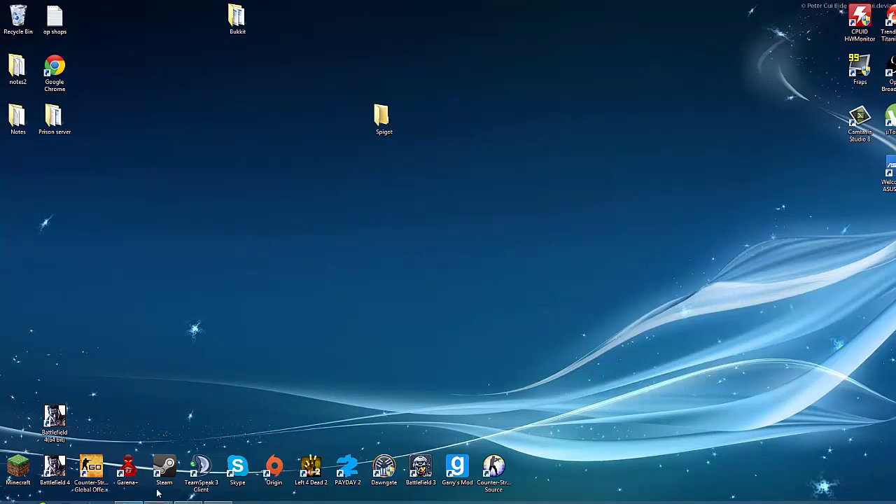
Load the google.com.sg homepage in Chrome
left_click(95, 495)
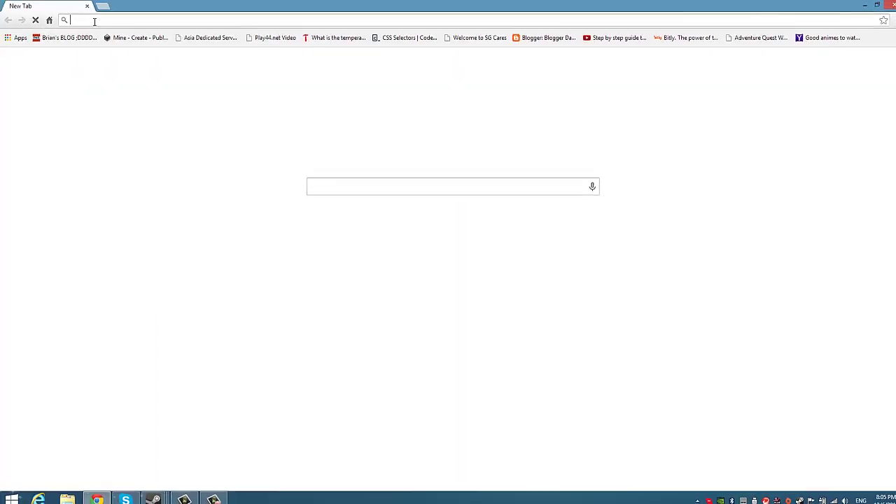
type("google.com.sg")
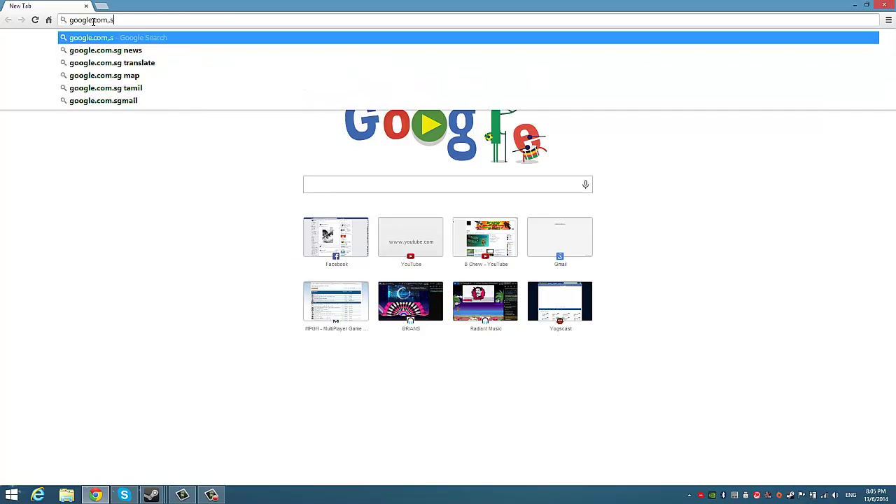
key("BackSpace")
key("BackSpace")
key("BackSpace")
key("Return")
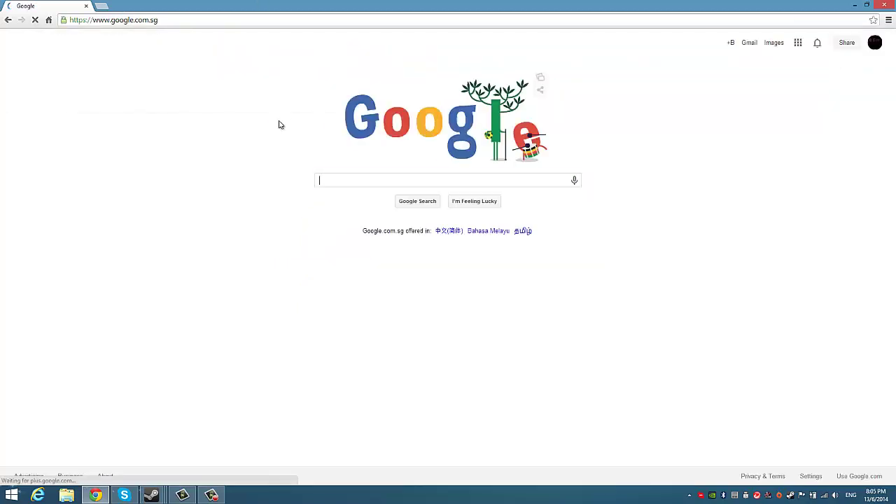
Search 'spigot', open the SpigotMC site, and go to its Jenkins build page
type("spitgot")
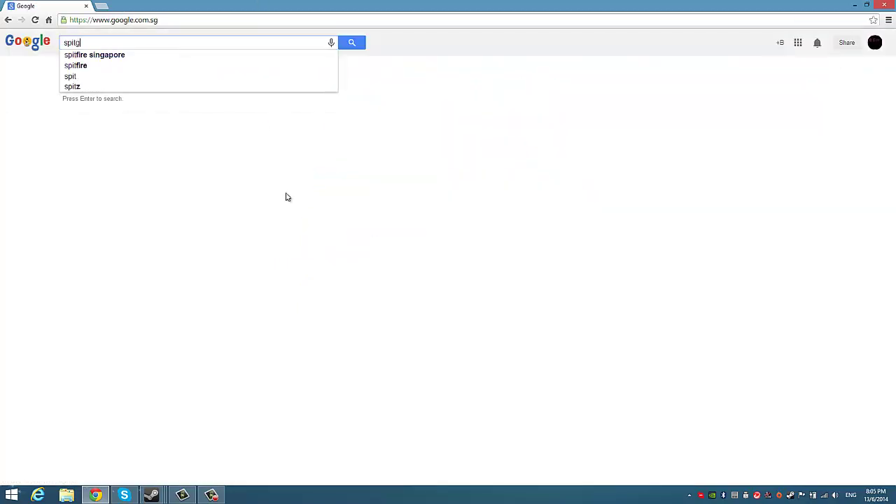
key("Return")
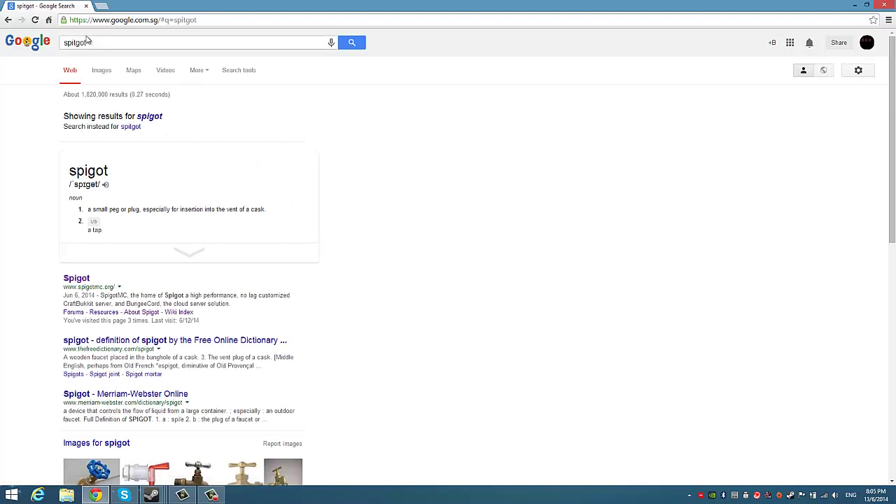
key("ctrl+a")
type("spigot")
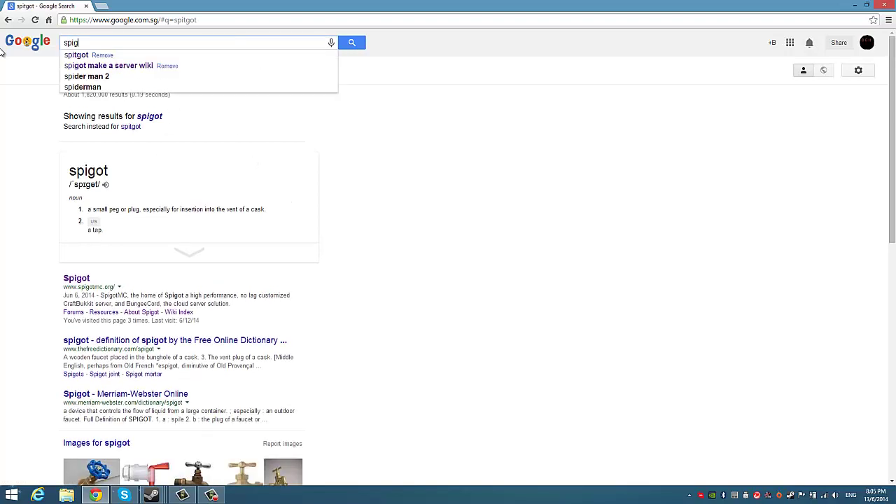
key("Return")
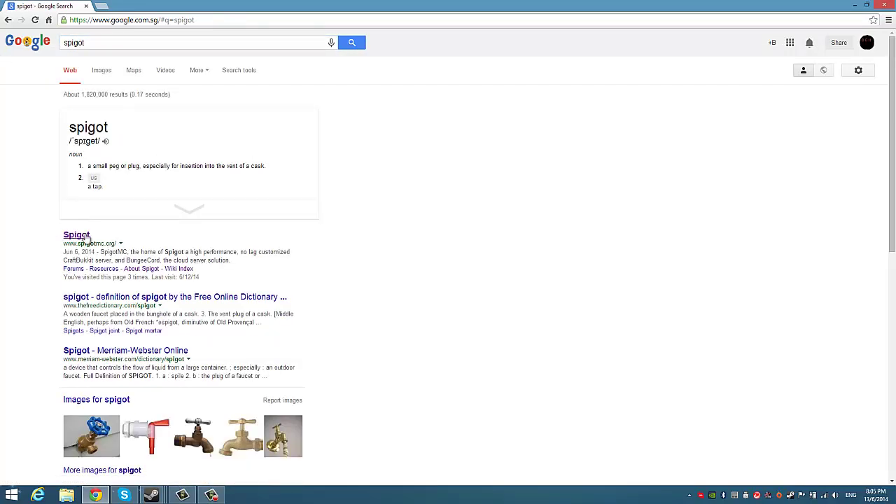
left_click(81, 236)
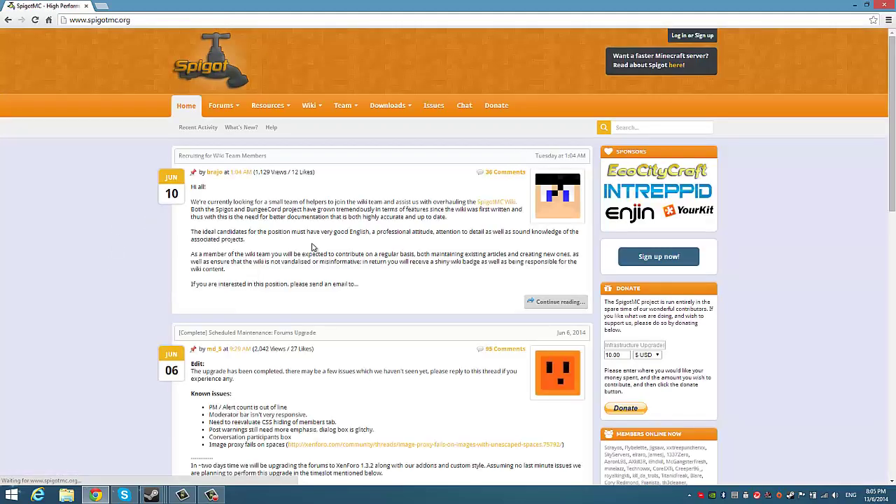
left_click(398, 107)
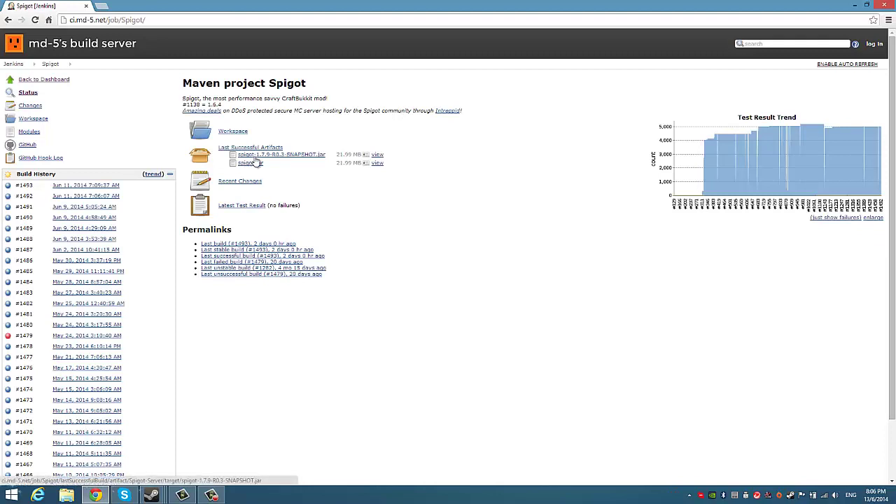
Download spigot-1.7.9-R0.3-SNAPSHOT.jar and keep it despite the download warning
right_click(256, 161)
left_click(273, 160)
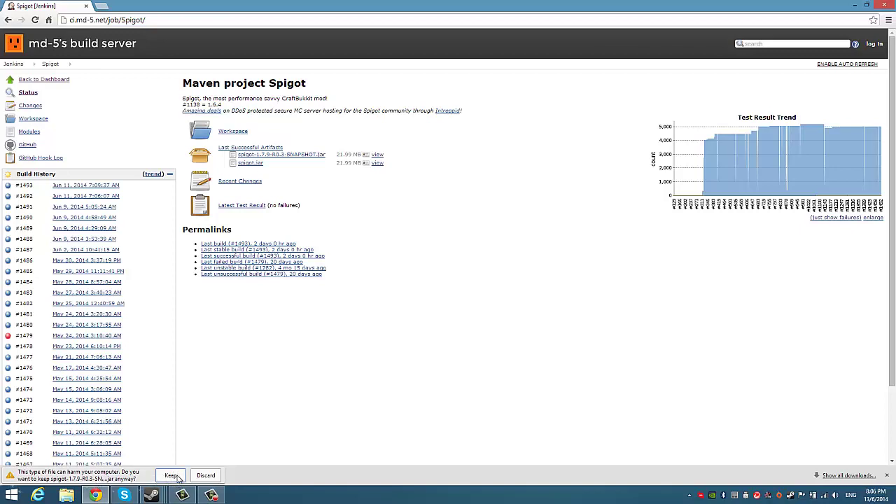
left_click(206, 475)
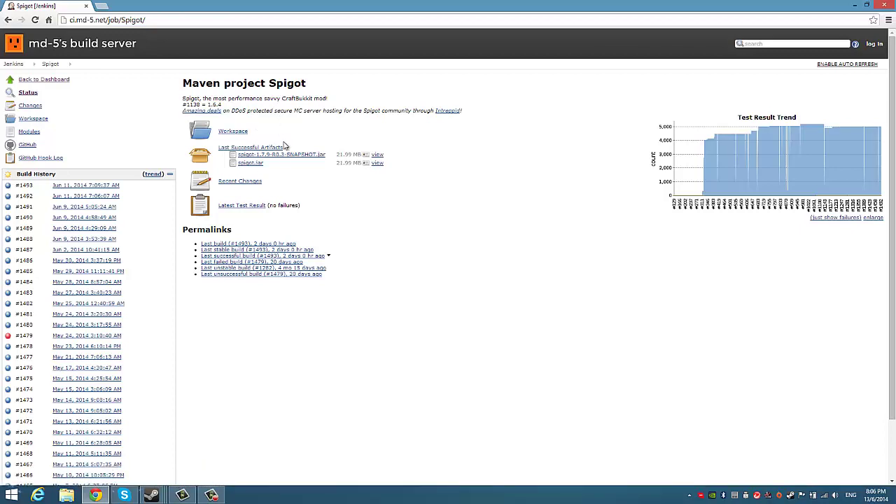
left_click(287, 155)
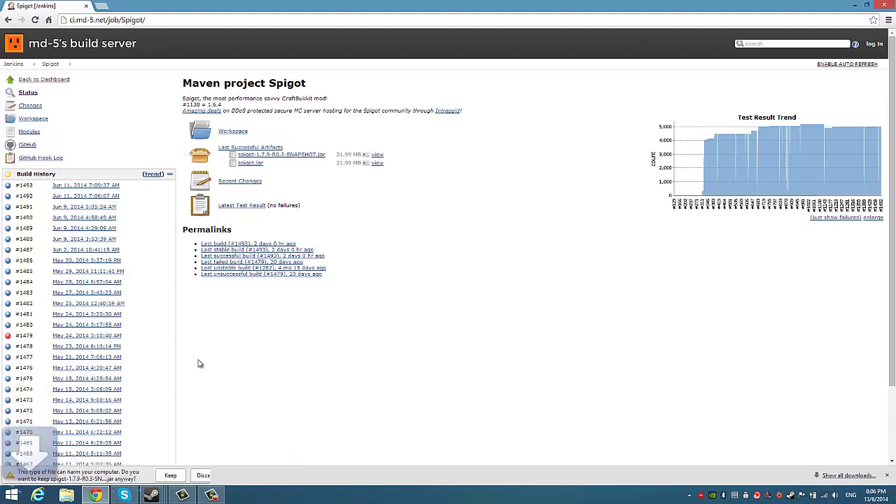
left_click(170, 476)
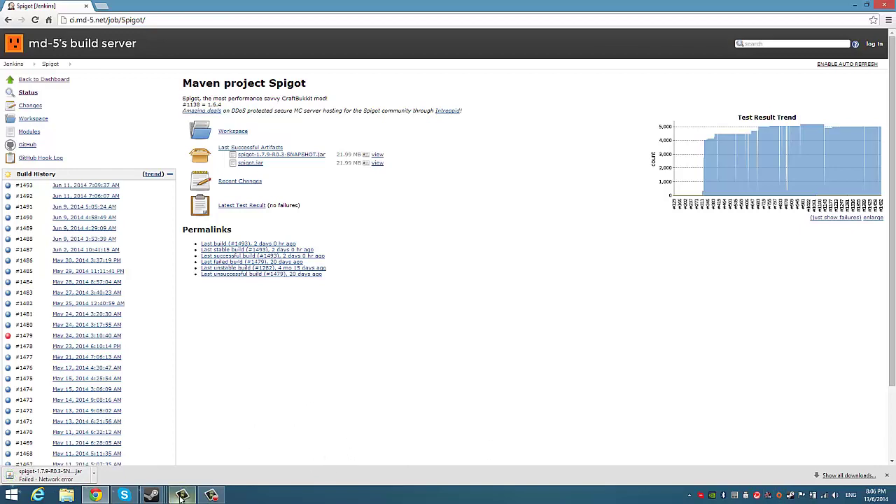
Copy the downloaded jar onto the desktop
left_click(210, 496)
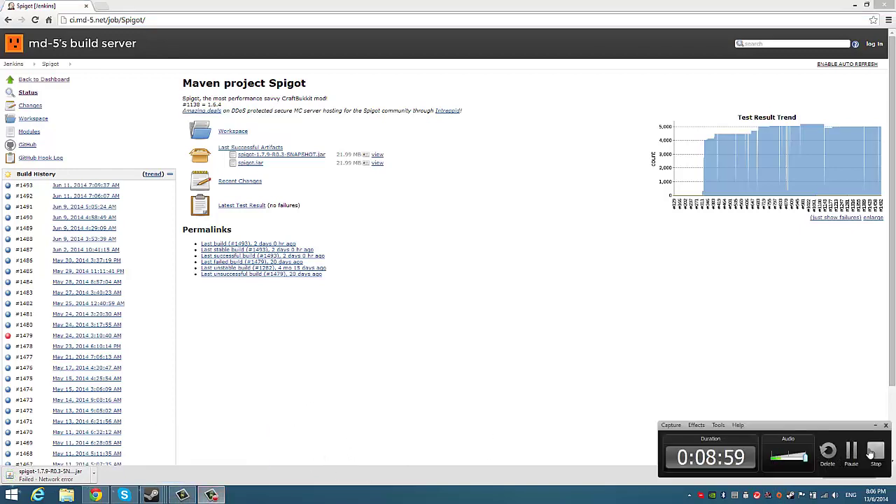
left_click(852, 455)
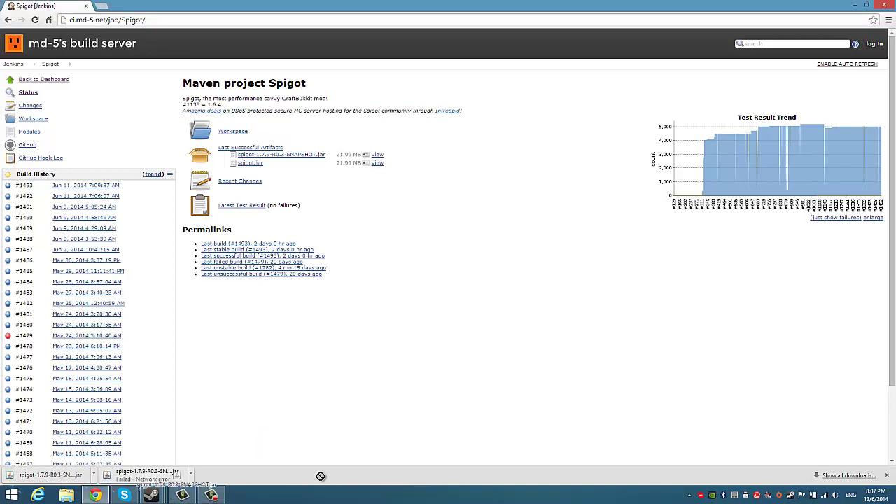
left_click_drag(321, 476, 420, 157)
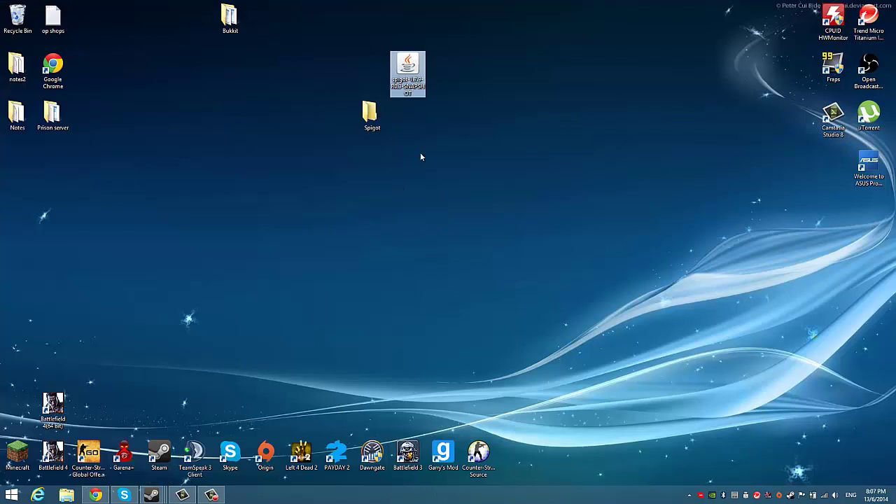
Move the spigot jar into the Spigot folder and open that folder
left_click_drag(409, 70, 371, 114)
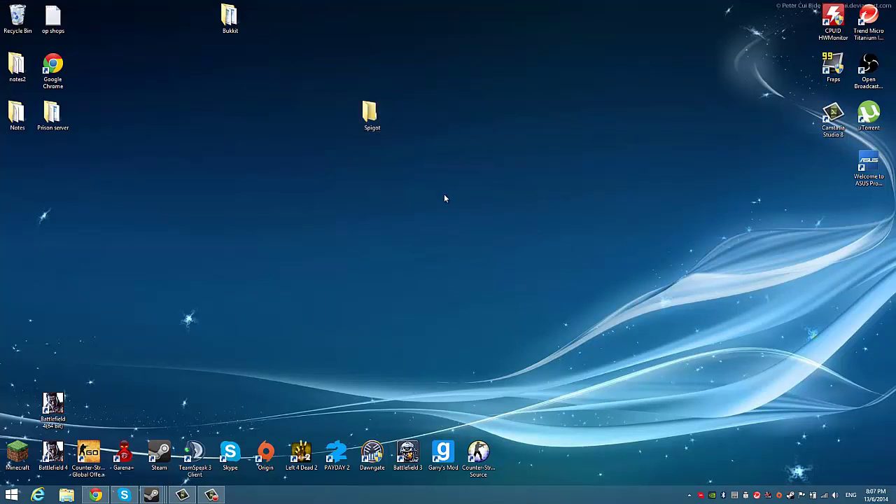
left_click(381, 117)
double_click(381, 118)
Rename spigot-1.7.9-R0.3-SNAPSHOT.jar to 'spigot' by removing the version suffix
left_click(426, 151)
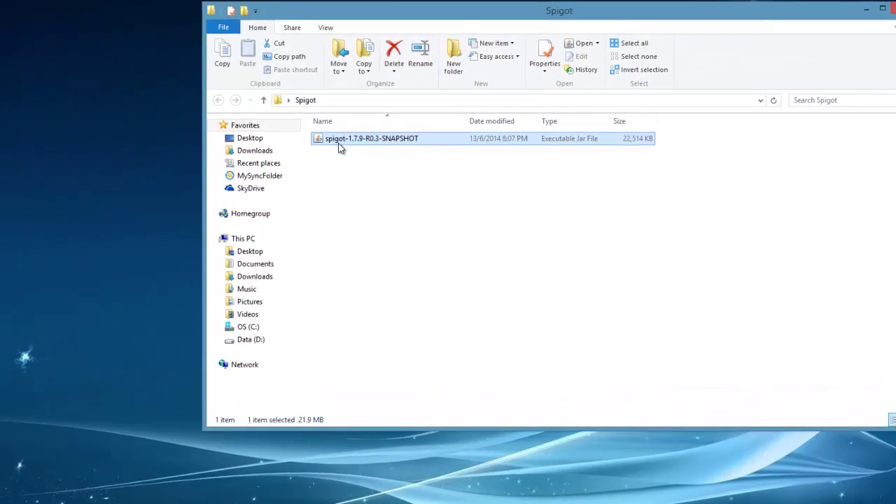
right_click(433, 153)
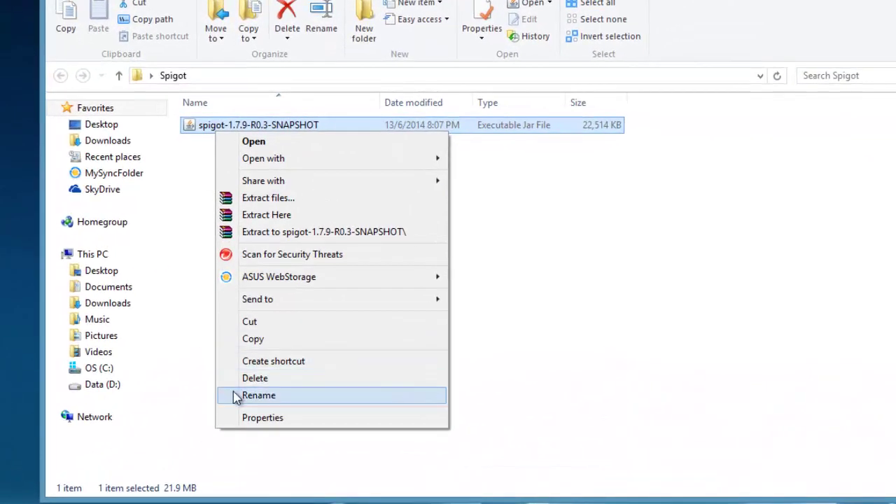
left_click(433, 310)
left_click_drag(329, 124, 268, 133)
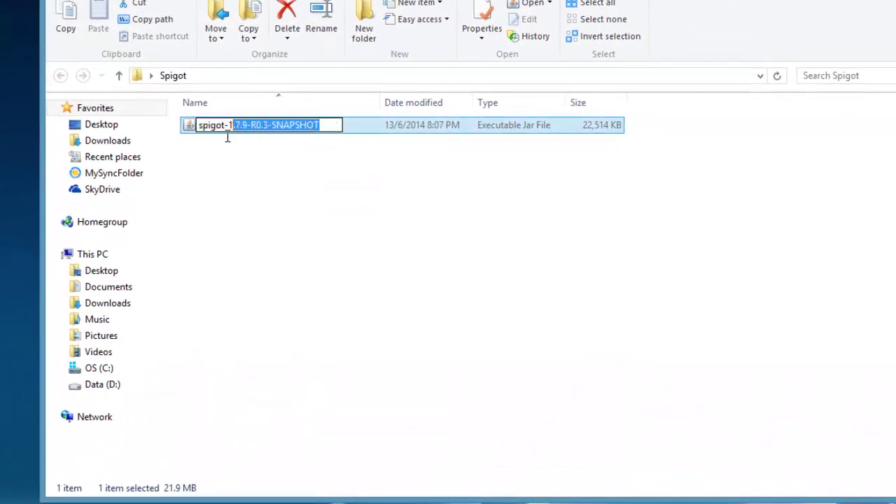
key("BackSpace")
key("Return")
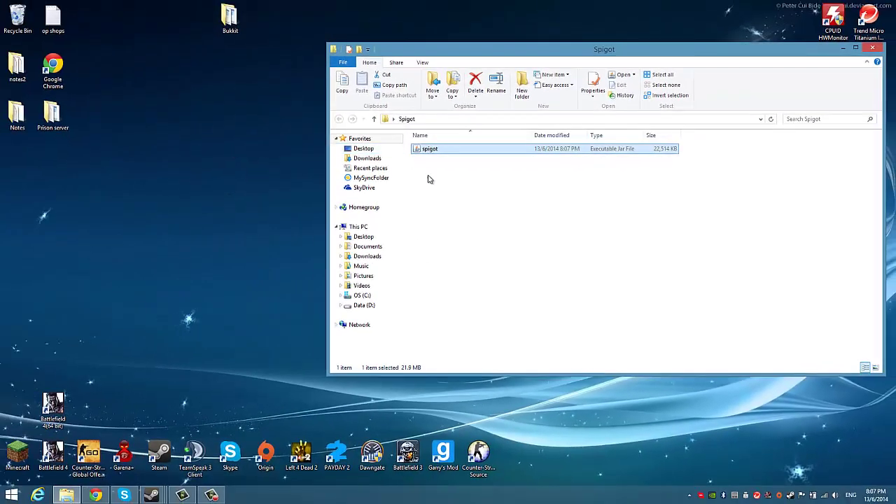
left_click(169, 139)
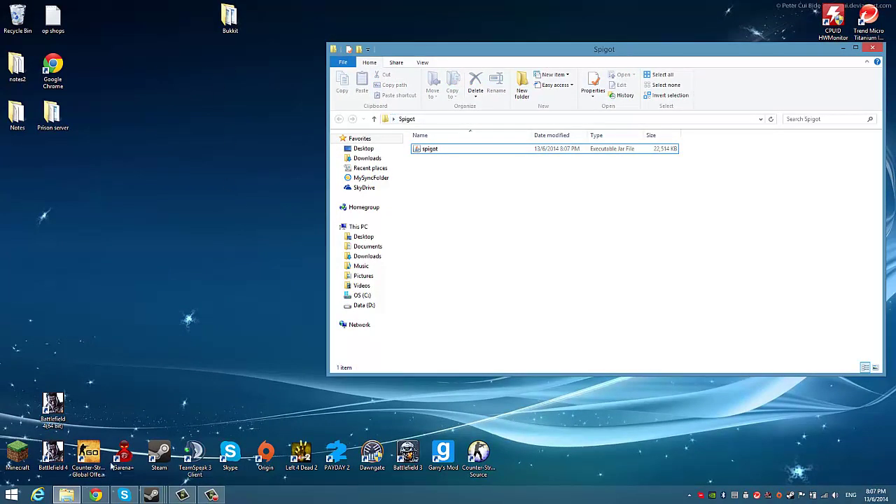
Create a New Text Document in the Spigot folder and open it in Notepad
right_click(459, 169)
mouse_move(499, 281)
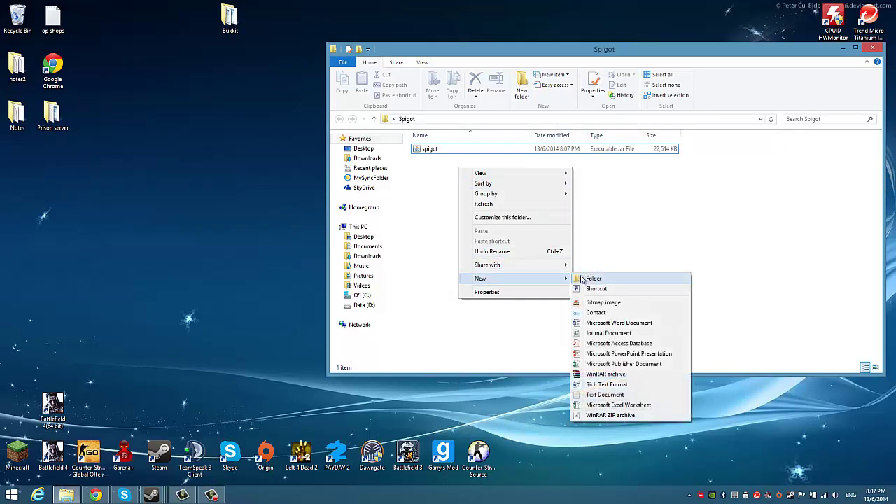
left_click(606, 394)
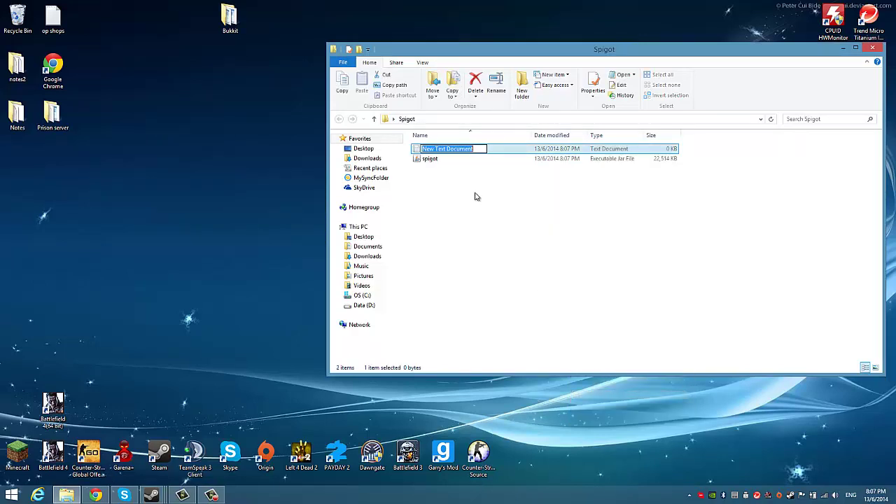
key("Return")
double_click(480, 149)
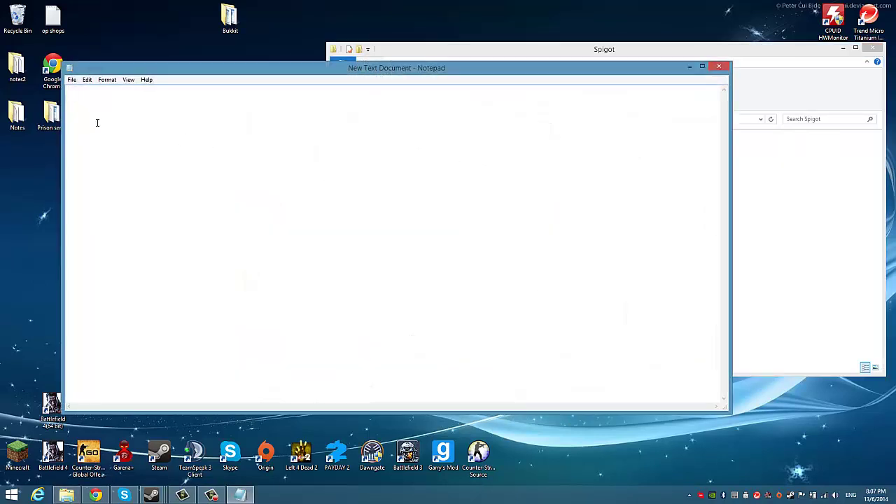
Open Bukkit's start batch file for editing and select all its launch lines
left_click_drag(112, 91, 63, 91)
key("ctrl+x")
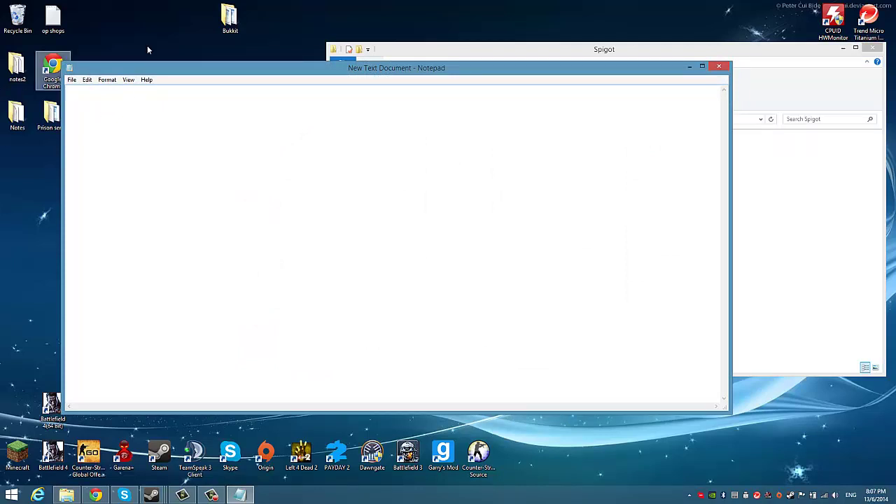
left_click(215, 26)
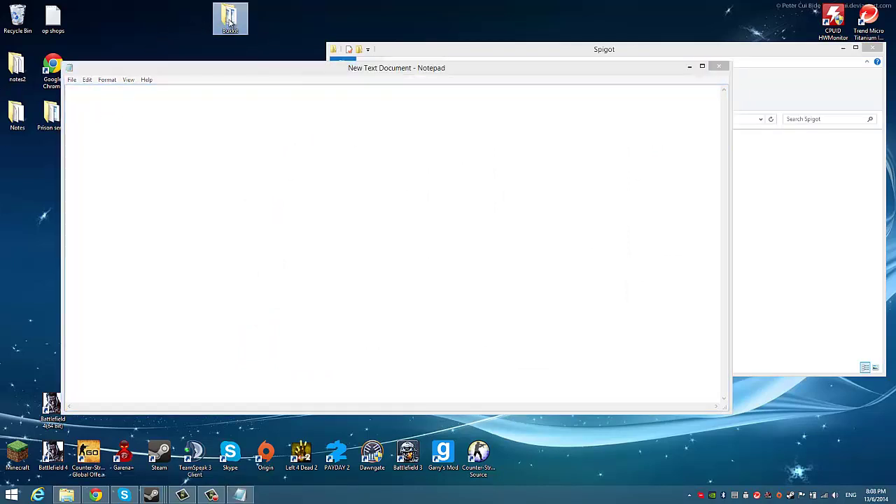
double_click(230, 23)
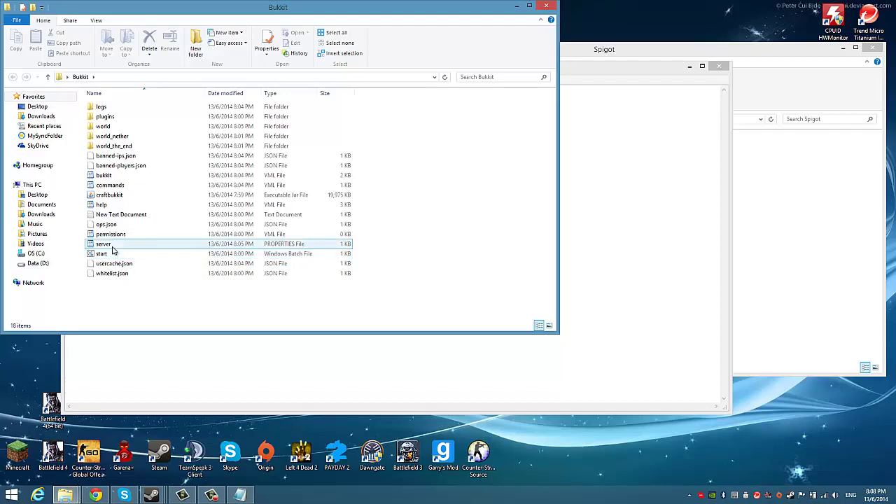
left_click(102, 253)
right_click(105, 252)
left_click(131, 272)
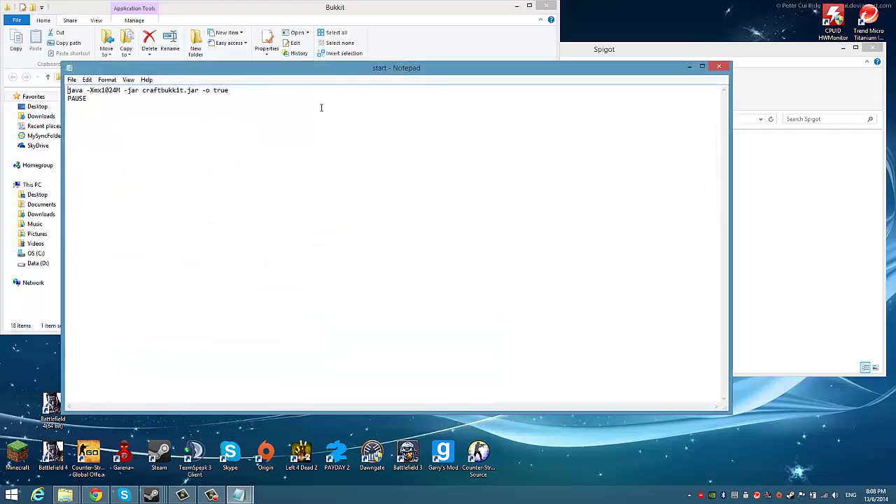
key("ctrl+a")
Paste the Bukkit launch lines into the new text document
left_click(719, 66)
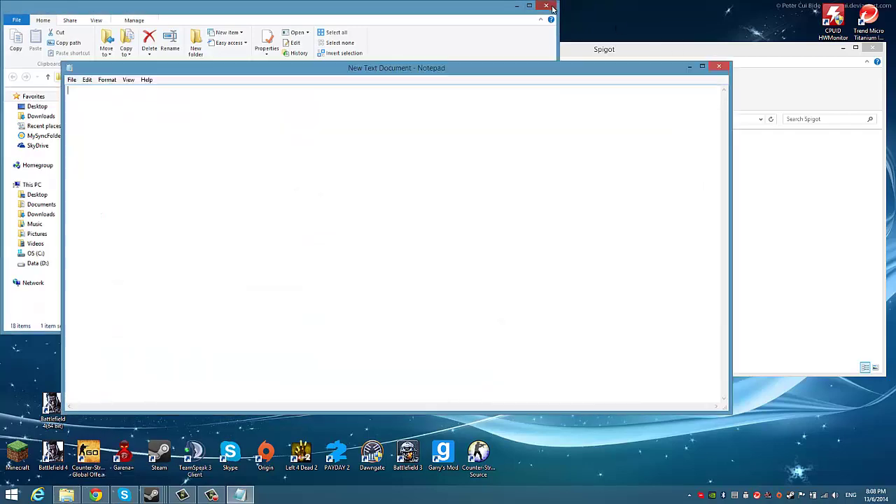
left_click(546, 6)
key("ctrl+v")
left_click(71, 79)
left_click(233, 94)
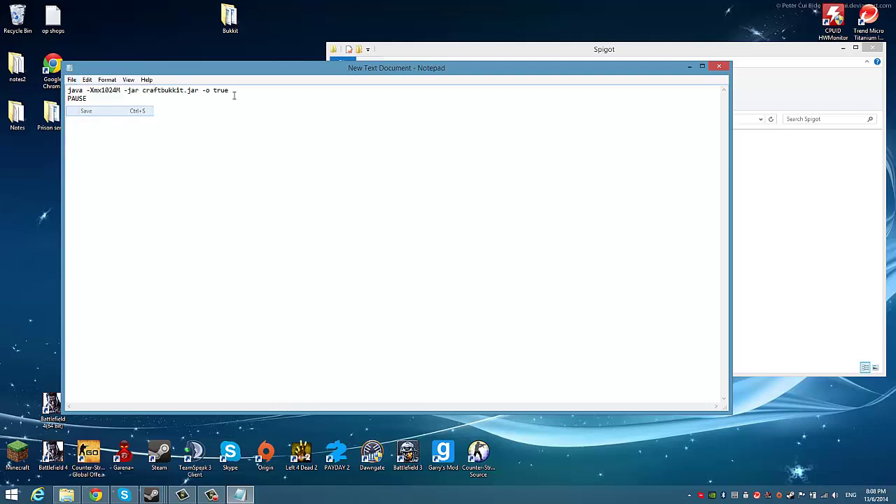
left_click(734, 66)
left_click(234, 70)
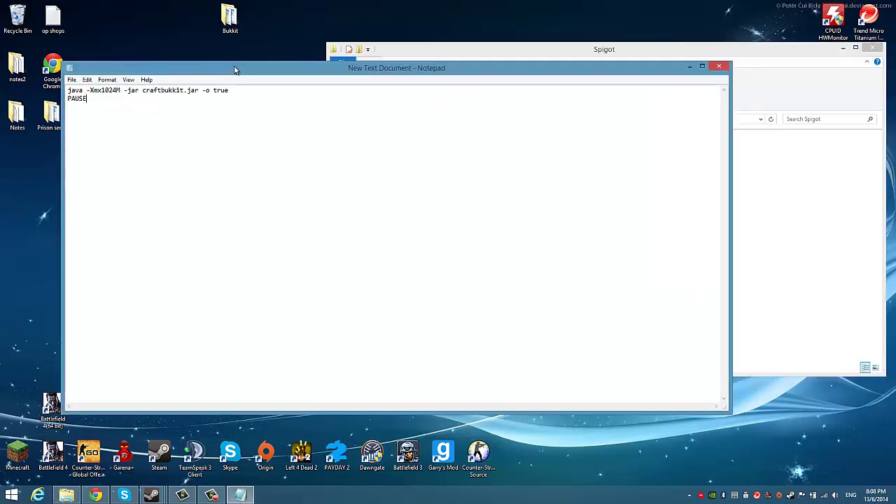
left_click(719, 67)
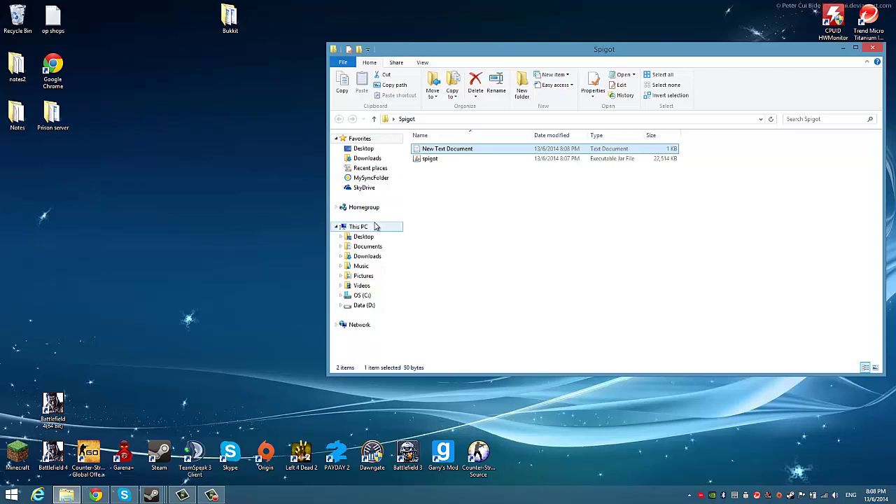
Save New Text Document as start.bat with the All Files type
right_click(450, 148)
left_click(480, 152)
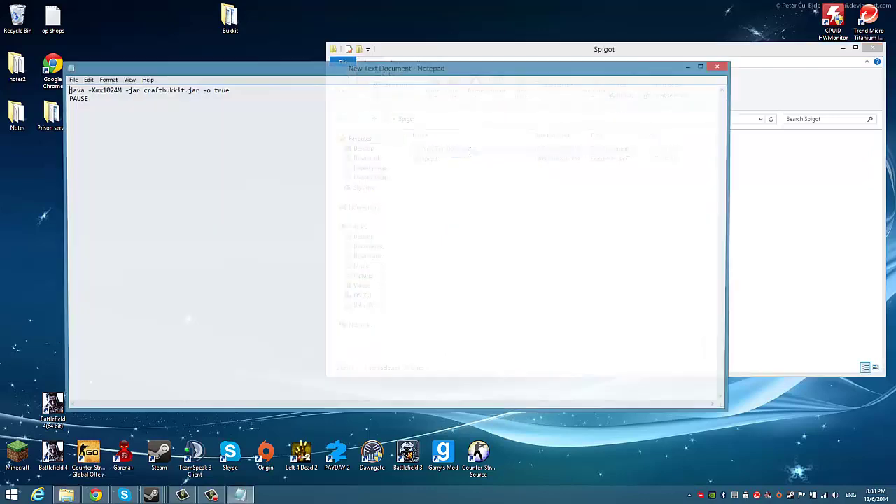
mouse_move(84, 91)
left_mouse_down()
mouse_move(146, 148)
mouse_move(67, 90)
left_mouse_up()
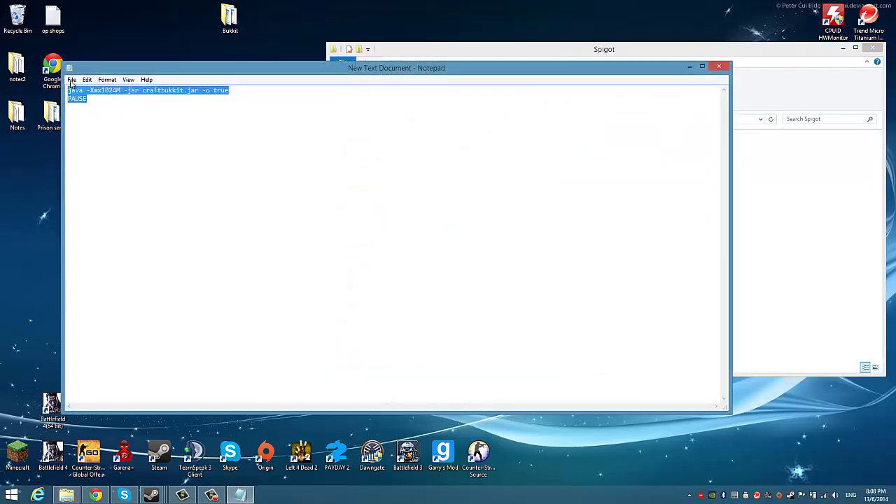
left_click(72, 79)
left_click(94, 122)
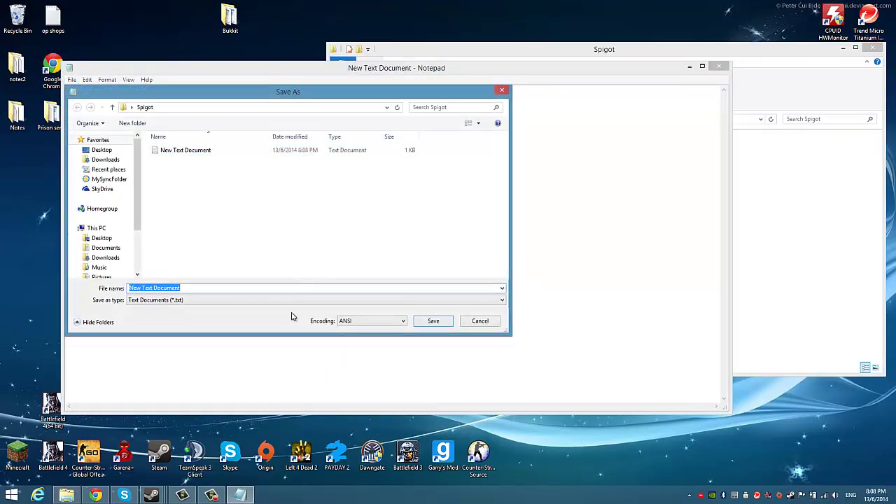
type("start.bat")
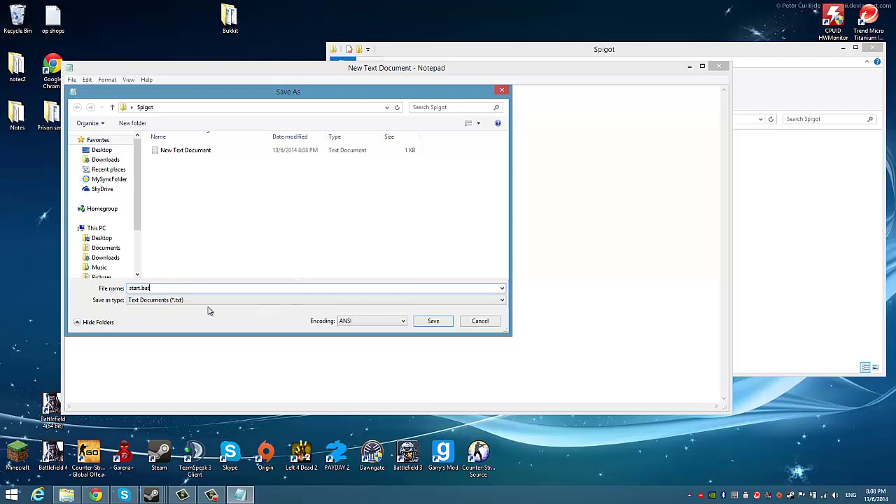
left_click(146, 303)
left_click(160, 315)
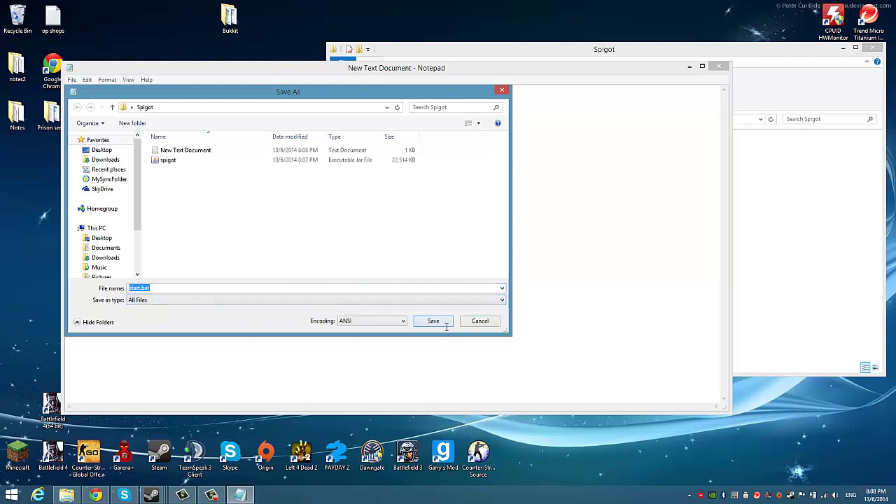
left_click(445, 323)
Run start.bat and close the console after it fails to find craftbukkit.jar
left_click(718, 67)
double_click(433, 170)
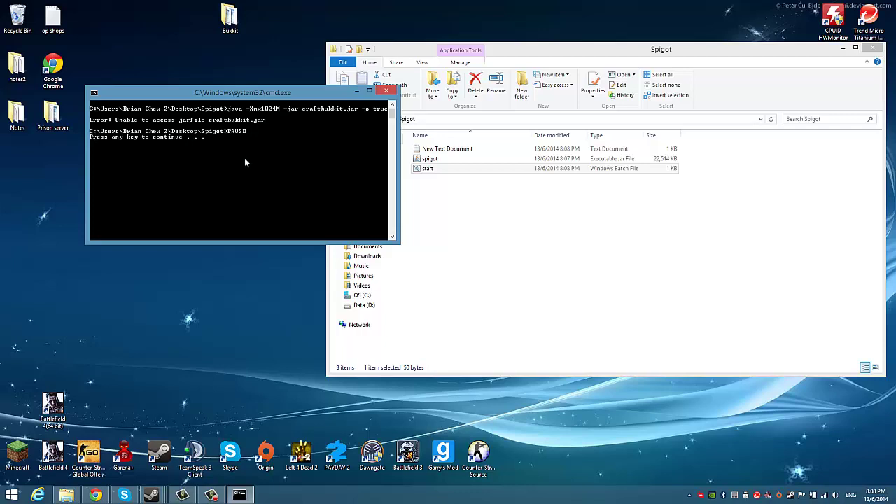
key("Return")
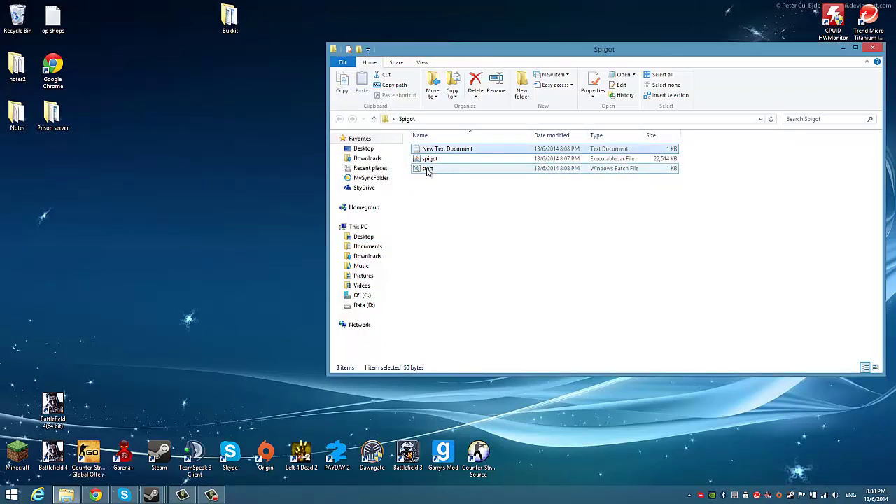
Change the jar name in start.bat from craftbukkit.jar to spigot and save
right_click(427, 169)
left_click(439, 186)
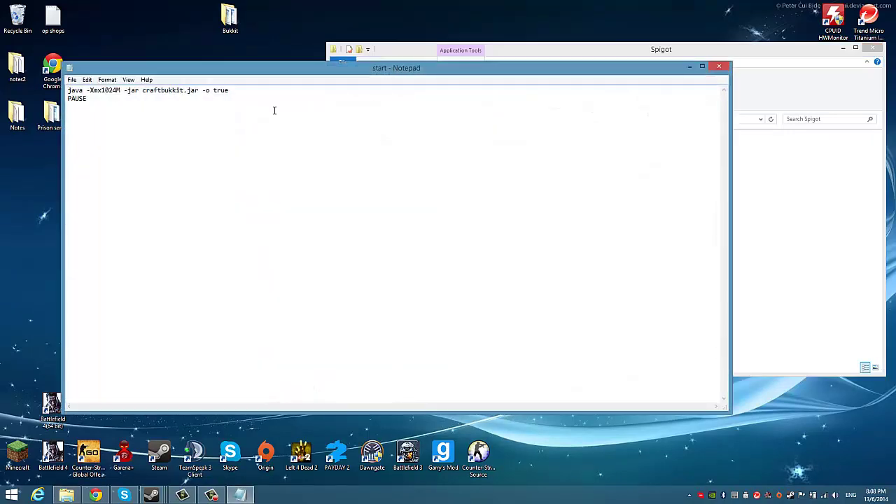
left_click_drag(162, 89, 145, 89)
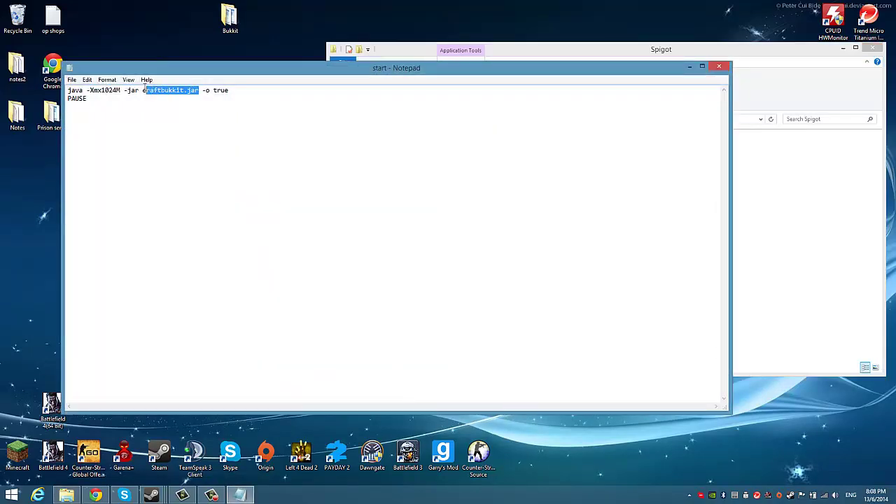
type("spigot -")
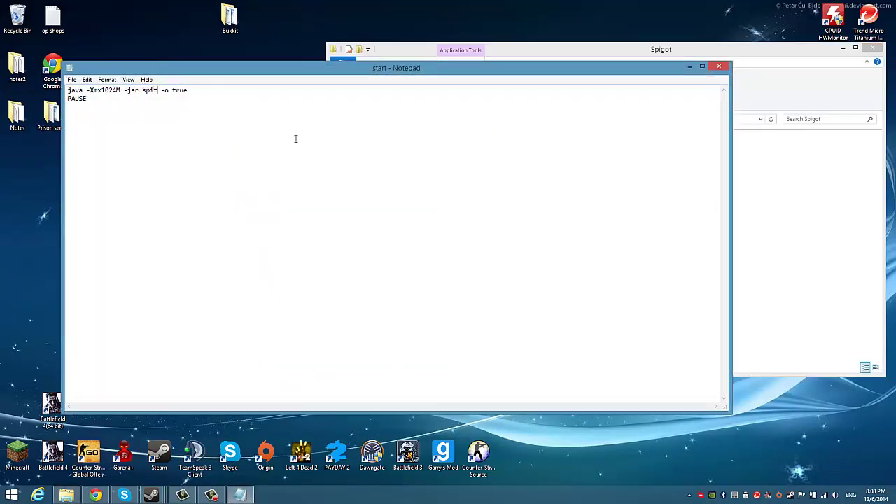
type("o t")
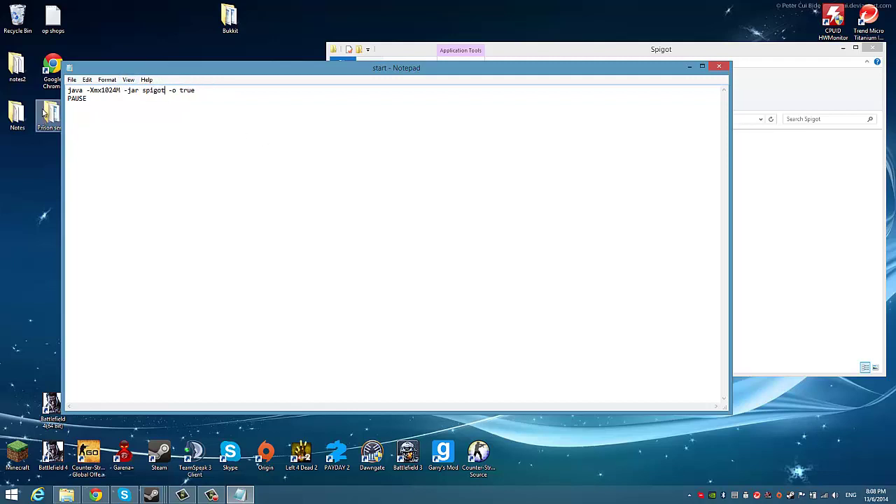
left_click(71, 79)
left_click(88, 111)
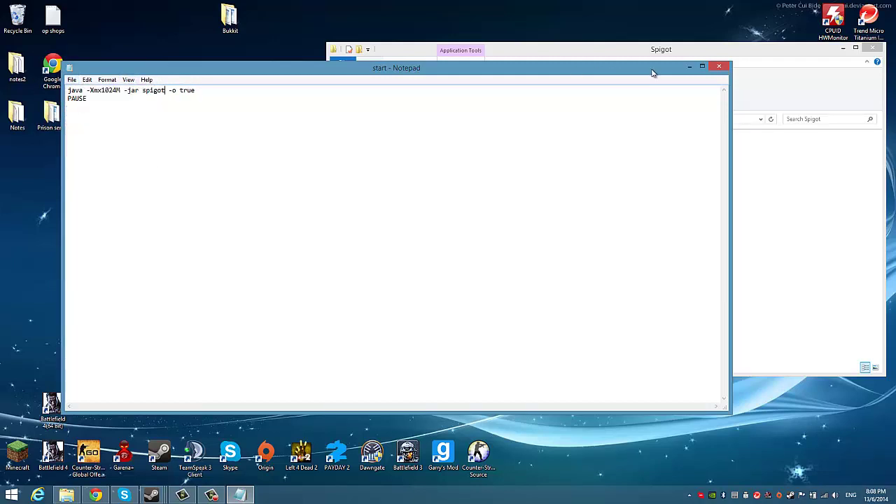
Run the updated start.bat and close the 'Unable to access jarfile spigot' console
left_click(719, 66)
double_click(426, 169)
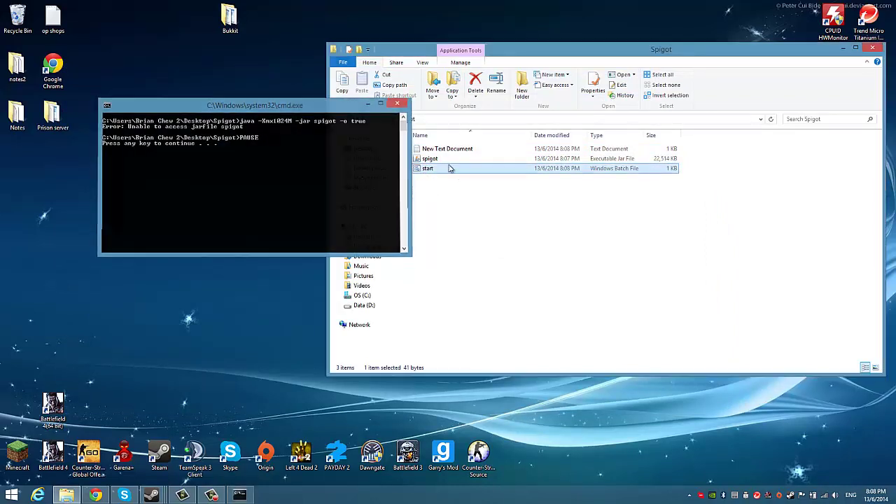
key("Return")
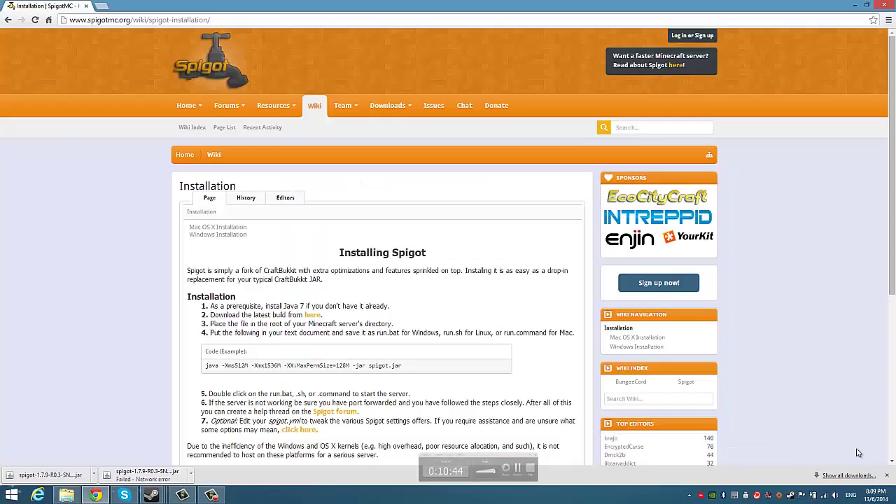
Copy the example java -Xms512M -Xmx1536M ... -jar spigot.jar command from the SpigotMC wiki
scroll(490, 315, "down", 4)
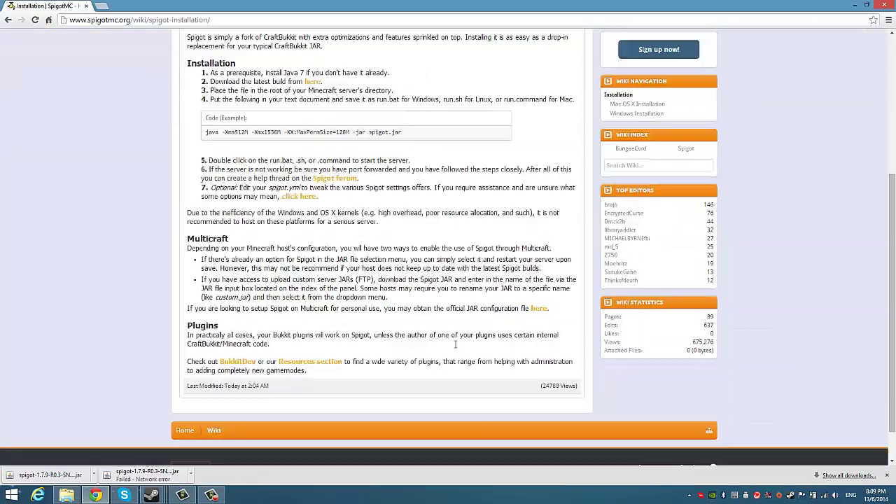
scroll(407, 280, "up", 3)
left_click_drag(414, 279, 161, 274)
key("ctrl+c")
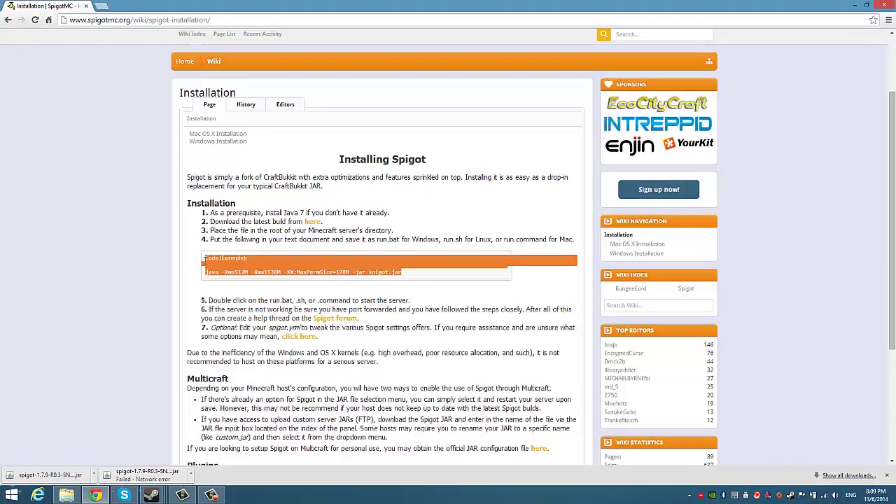
key("super+d")
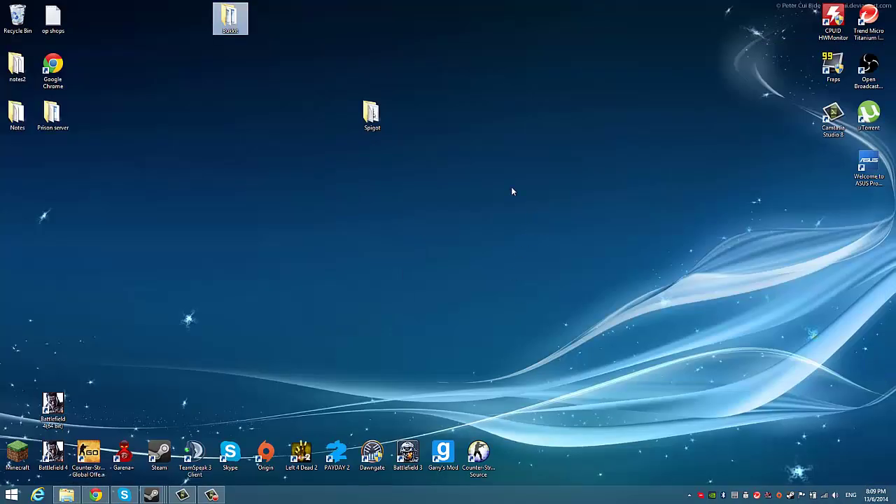
Replace start.bat's contents with the copied java command and save it
double_click(370, 110)
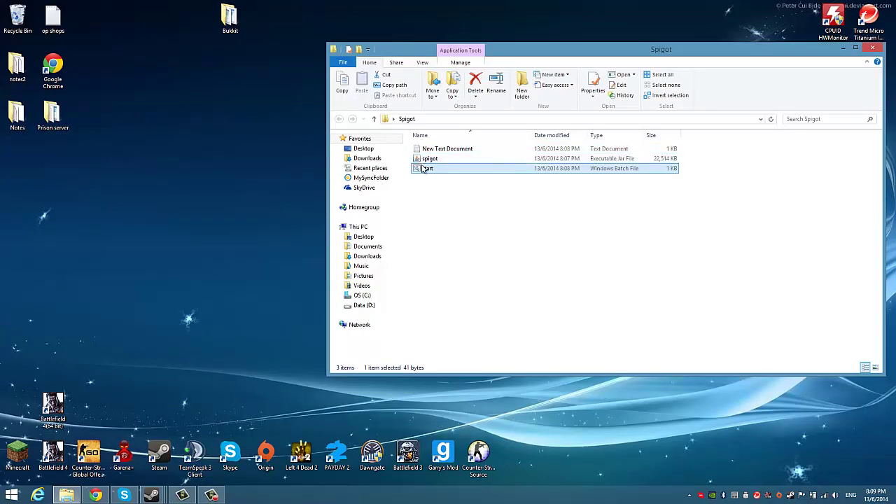
right_click(421, 168)
left_click(437, 181)
key("ctrl+a")
key("ctrl+v")
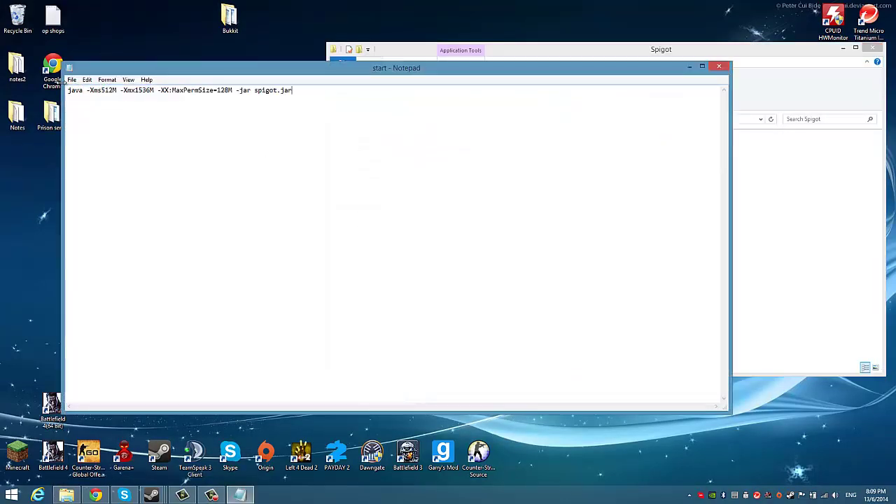
left_click(72, 79)
left_click(81, 110)
left_click(727, 59)
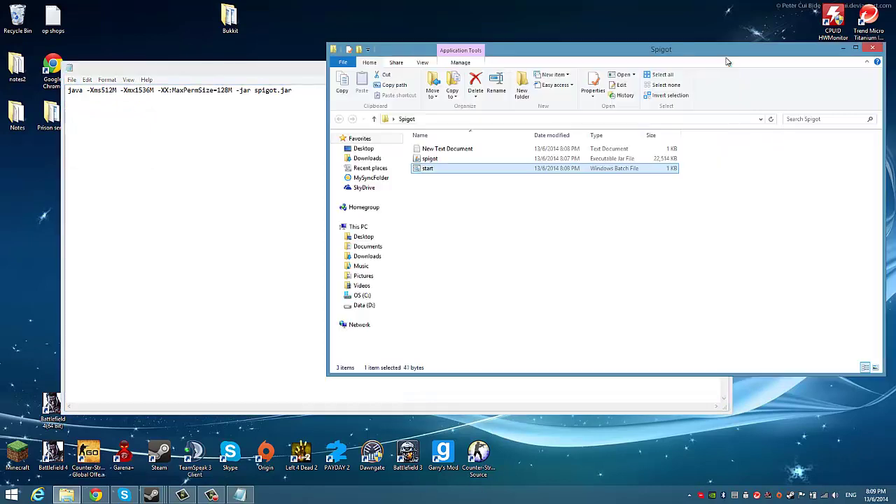
left_click(209, 76)
Launch the server from start.bat so it generates world folders, plugins, logs and server.properties
left_click(722, 68)
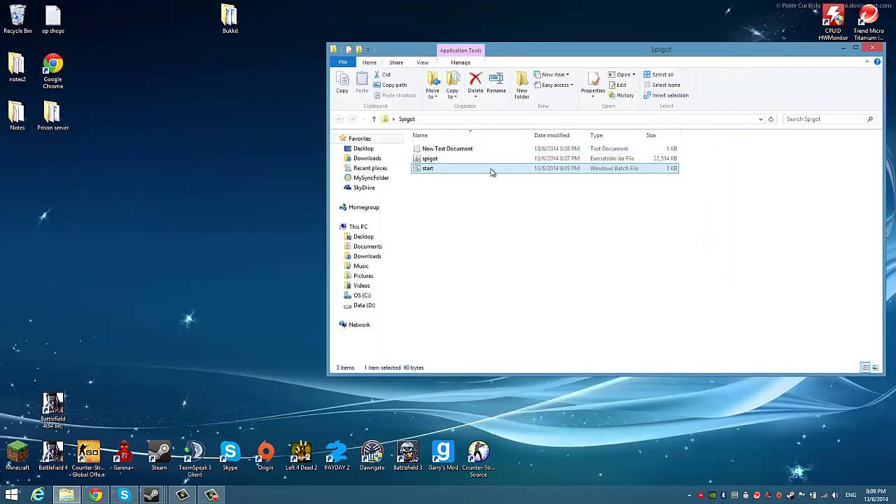
double_click(482, 157)
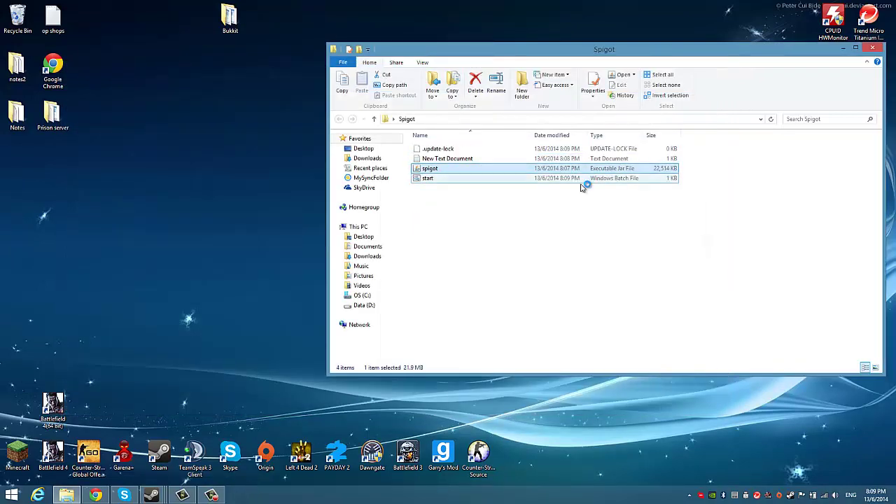
double_click(450, 178)
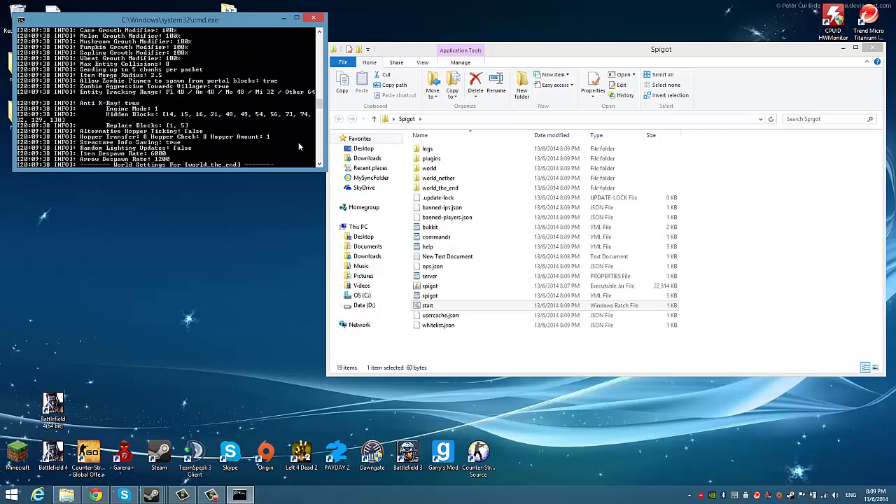
mouse_move(319, 115)
left_mouse_down()
mouse_move(319, 54)
mouse_move(319, 128)
left_mouse_up()
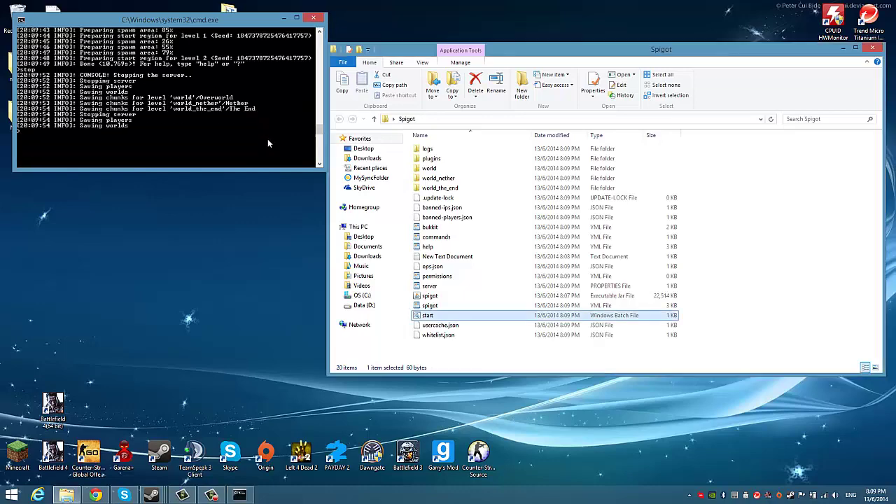
left_click(746, 297)
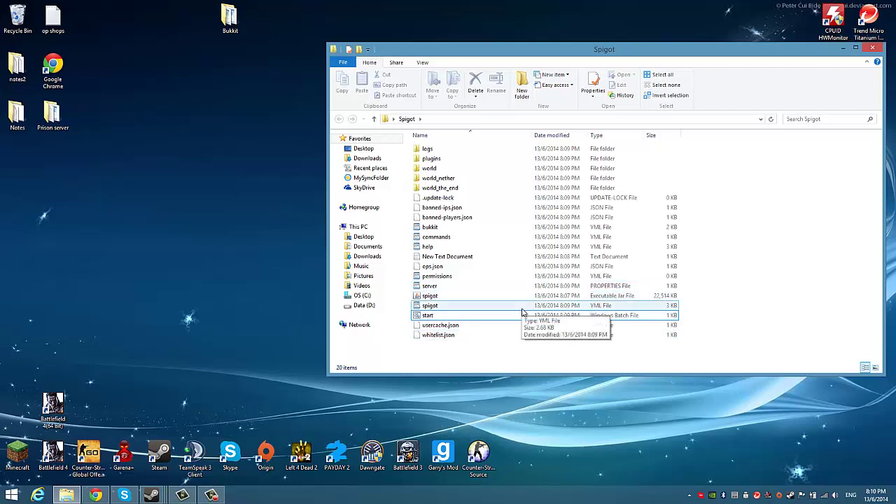
left_click_drag(230, 20, 19, 179)
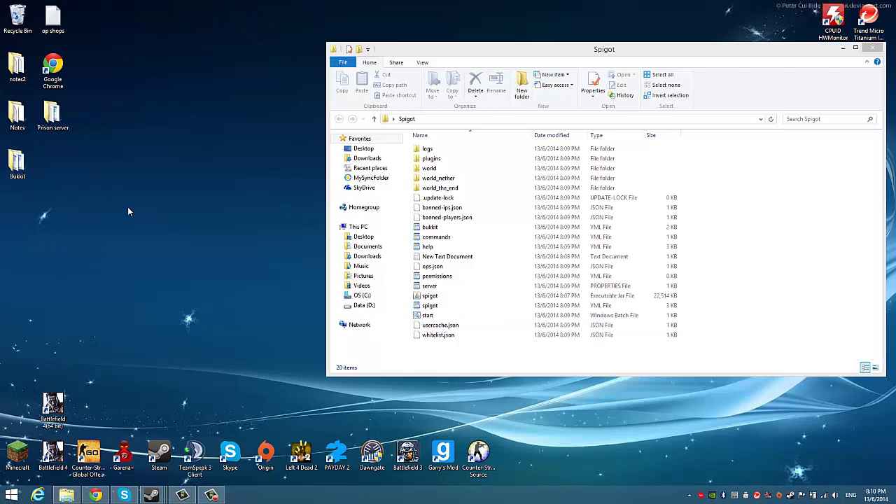
Open server.properties in WordPad and launch a Command Prompt from the Run dialog
double_click(429, 286)
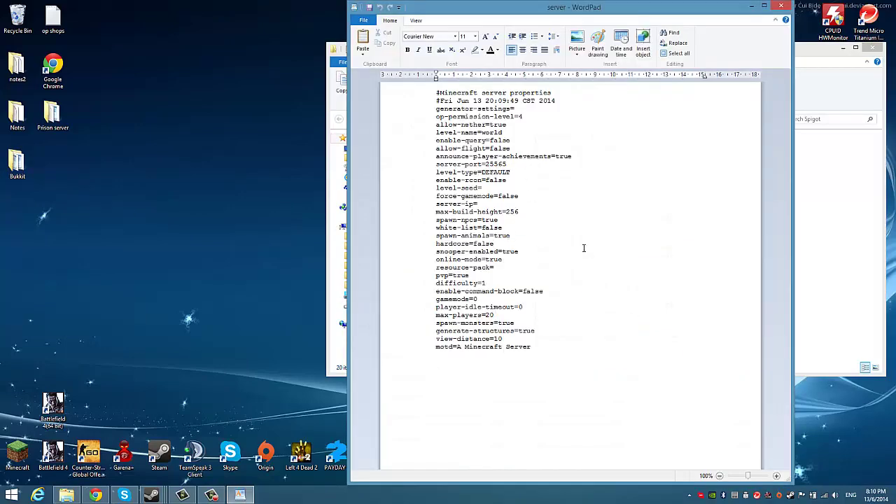
key("super")
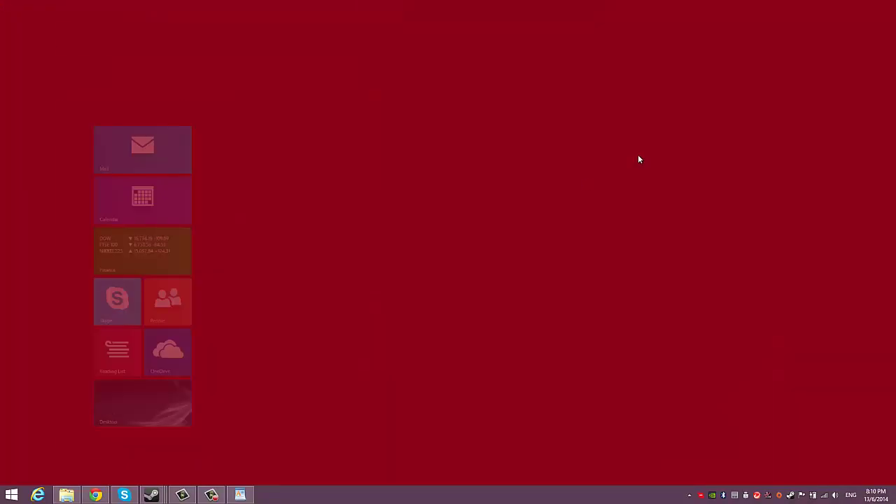
left_click(865, 35)
type("run")
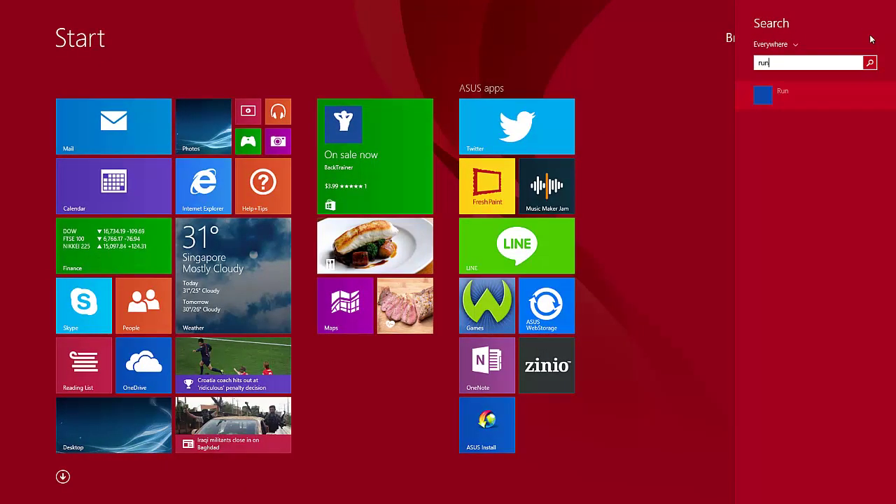
key("Return")
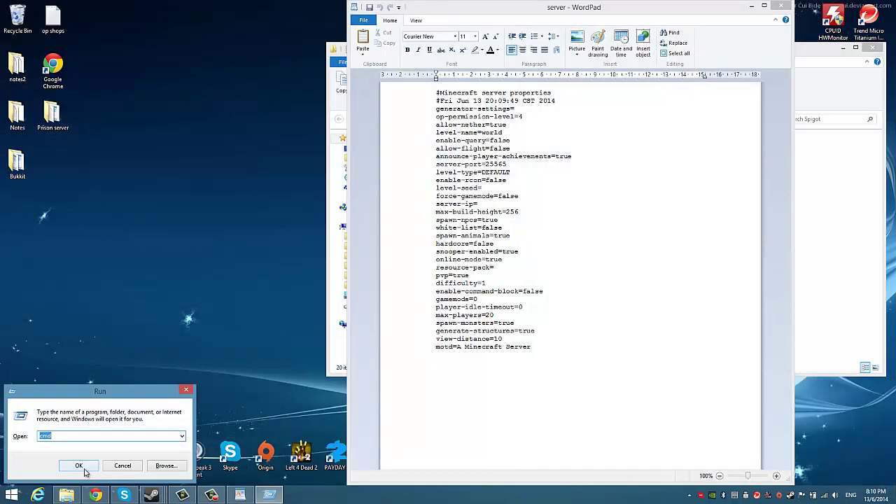
left_click_drag(112, 389, 228, 153)
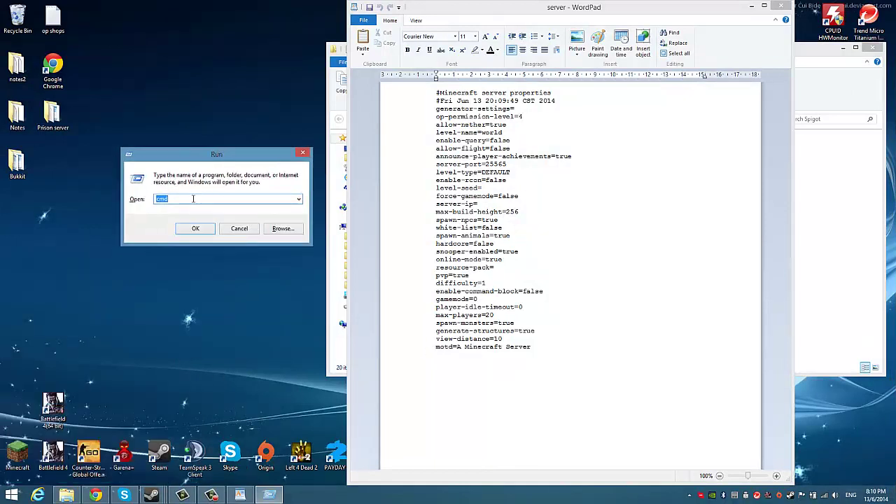
type("cmd")
key("Return")
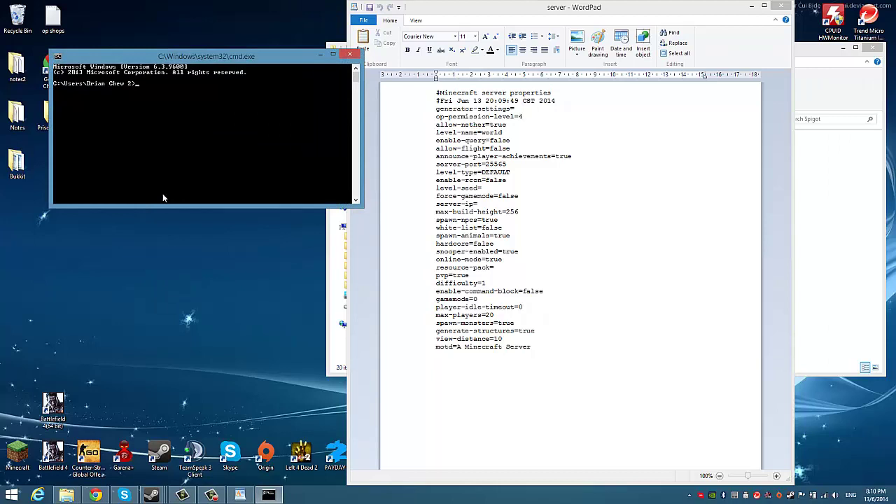
Run ipconfig in a new console to show the Wi-Fi IPv4 address 192.168.0.15
key("super+r")
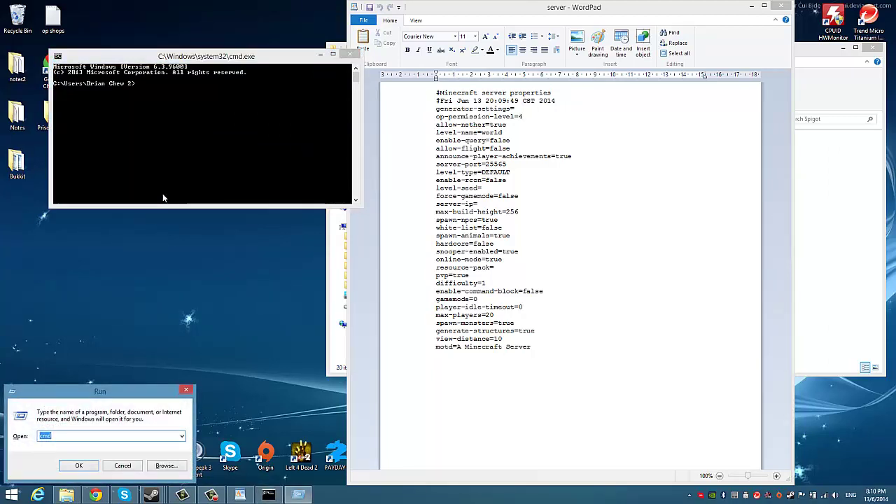
key("Return")
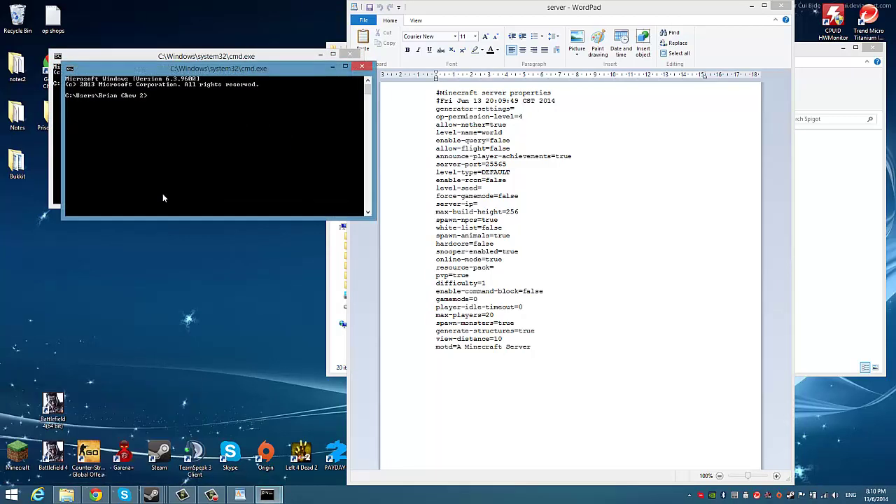
type("ipconfig")
key("Return")
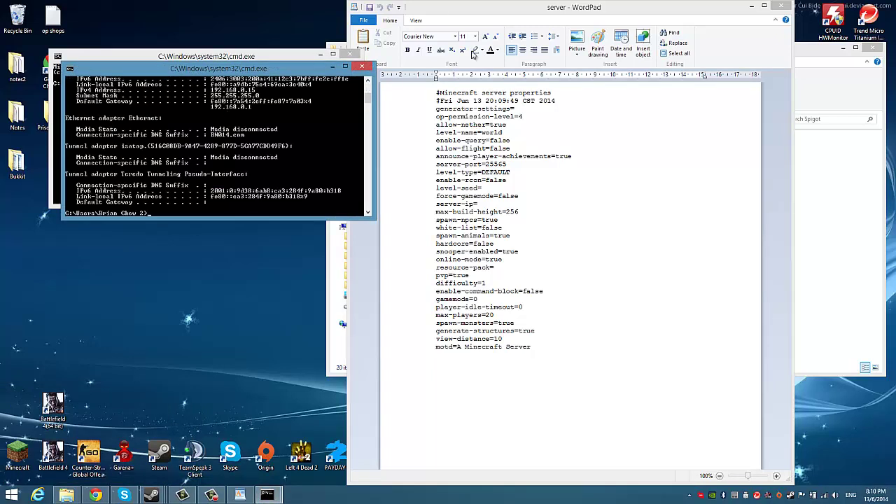
Type the local address prefix 192.168.0. after server-ip= in server.properties
scroll(305, 173, "up", 6)
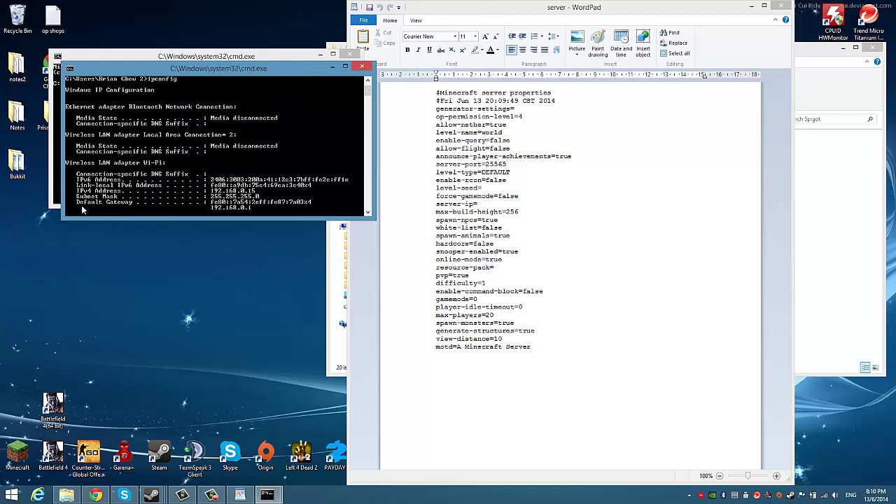
scroll(107, 206, "down", 1)
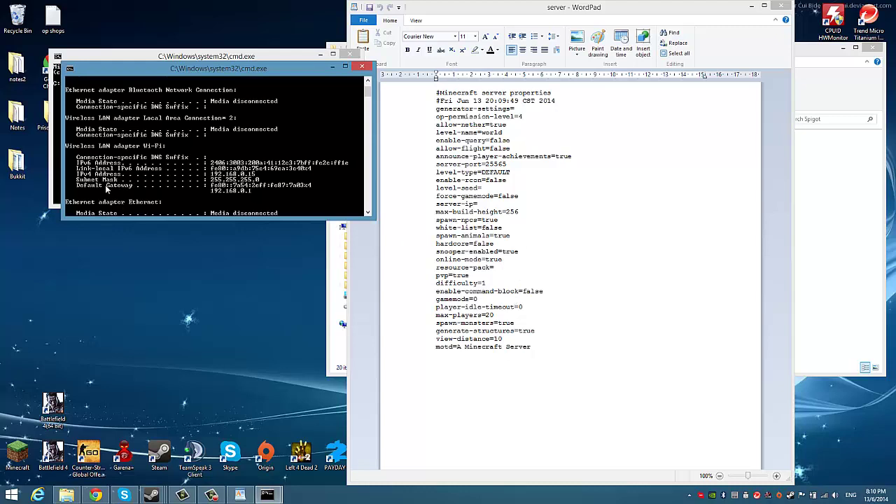
left_click(497, 204)
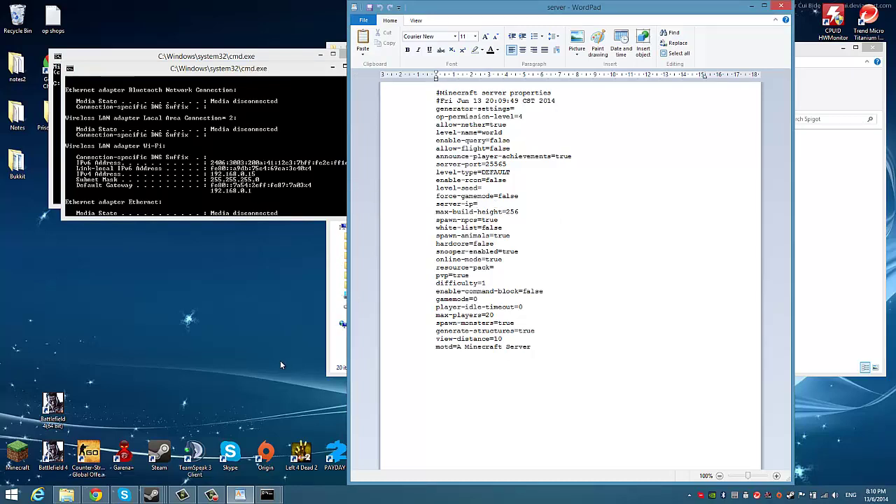
left_click(224, 170)
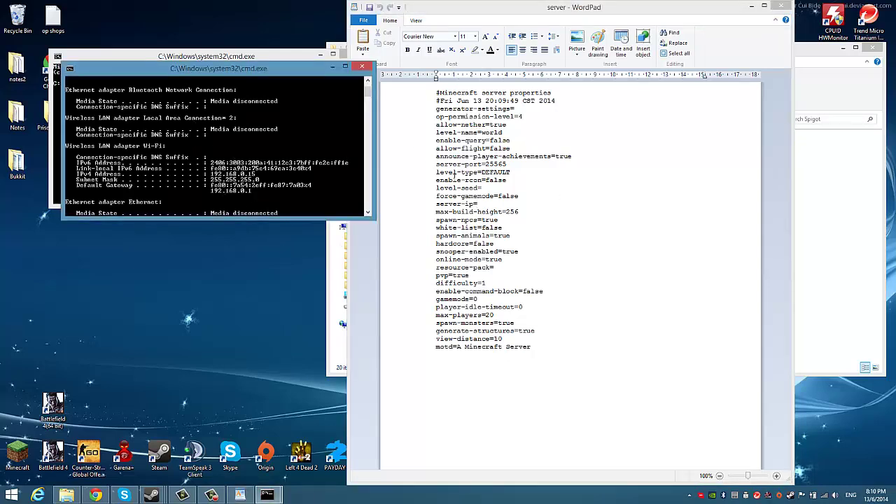
left_click(509, 204)
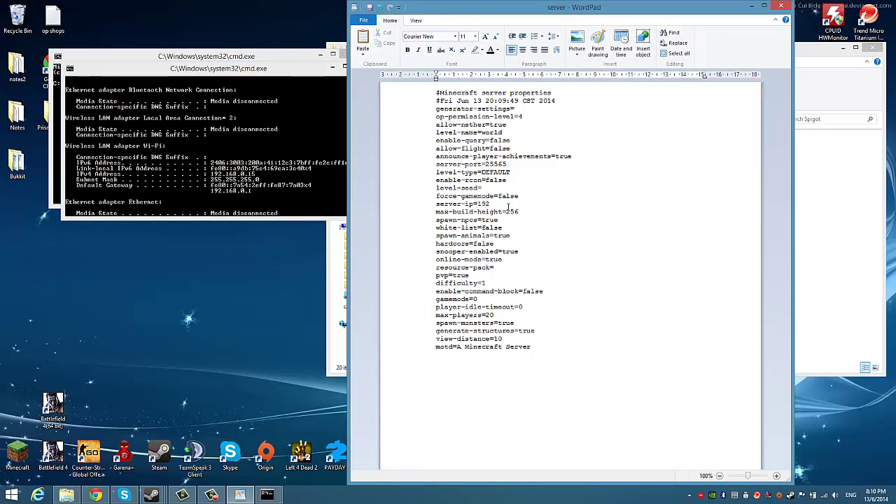
type("192.168.")
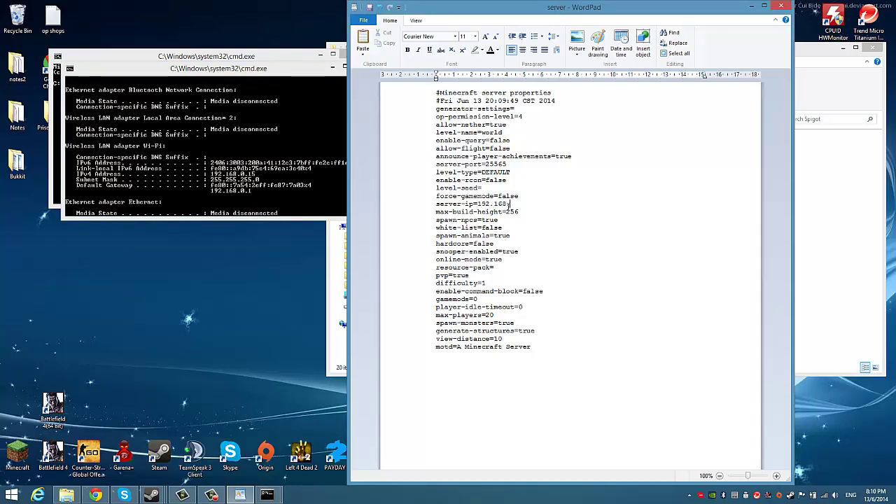